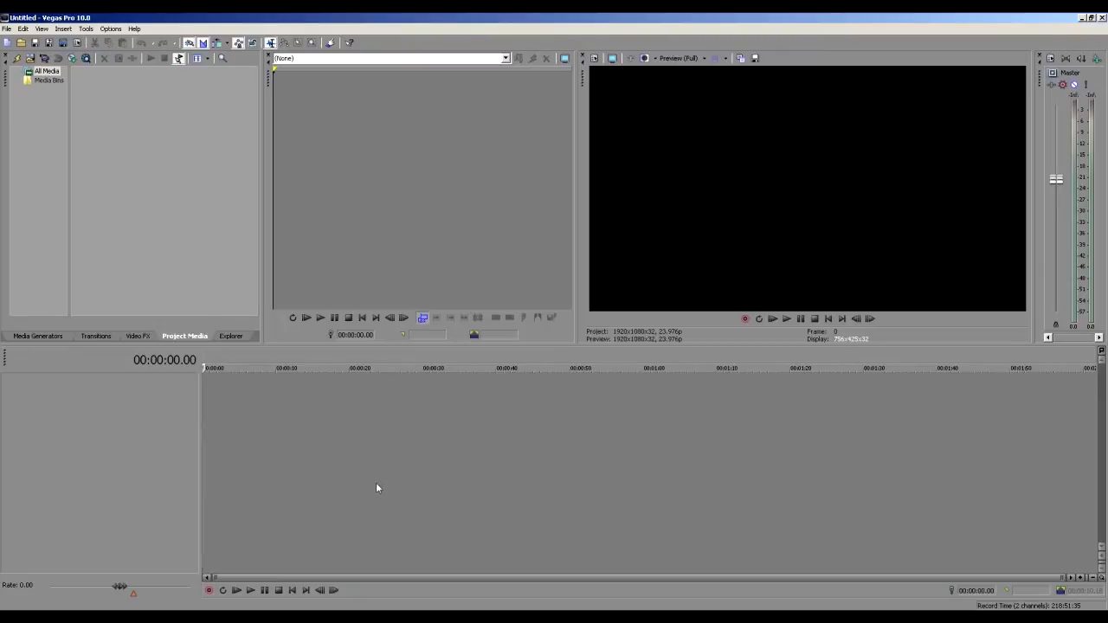
Switch to Adobe Premiere Pro and return to Vegas Pro
{"action": "left_click", "coordinate": [426, 620]}
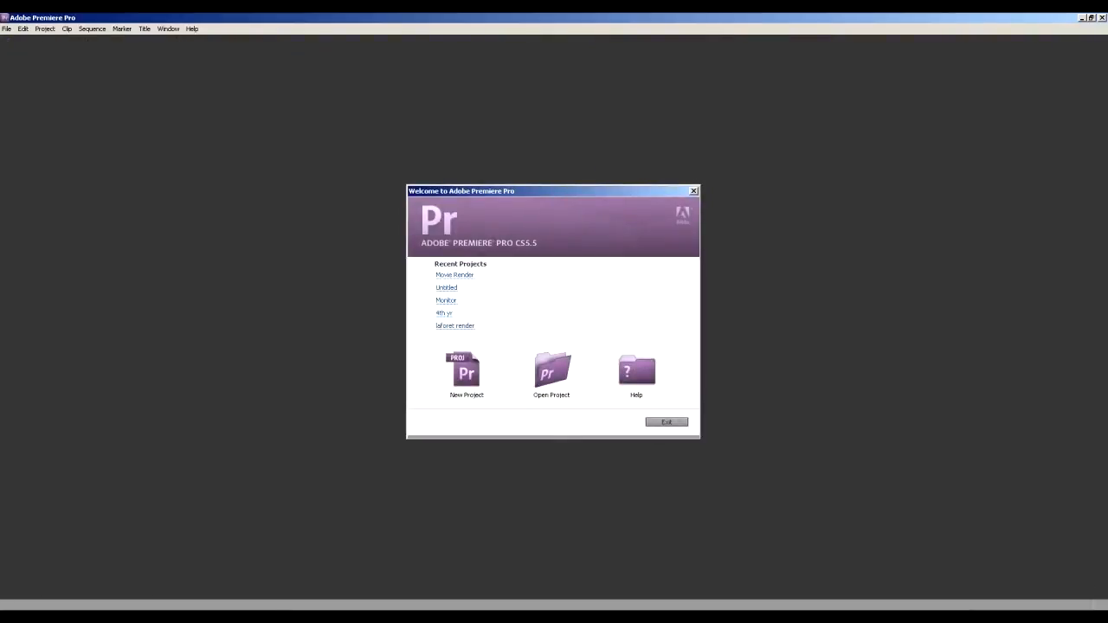
{"action": "left_click", "coordinate": [367, 620]}
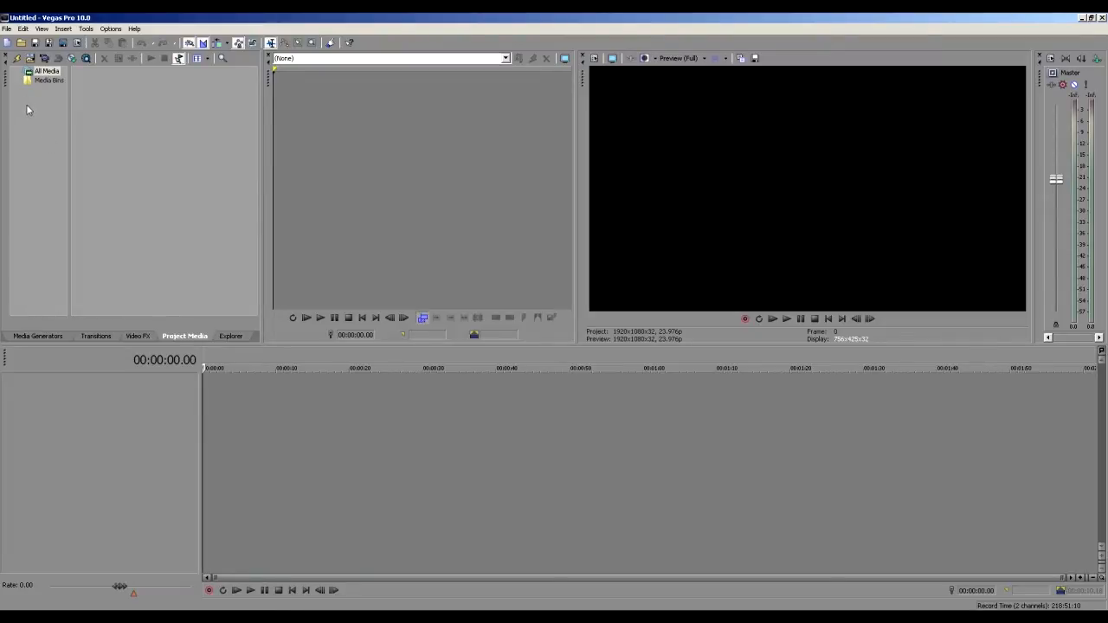
Import 1_2_Sam_XCU.MOV and 5_2_Sam_XCU.wav into the project media and place the MOV clip at the start of the timeline
{"action": "left_click", "coordinate": [44, 59]}
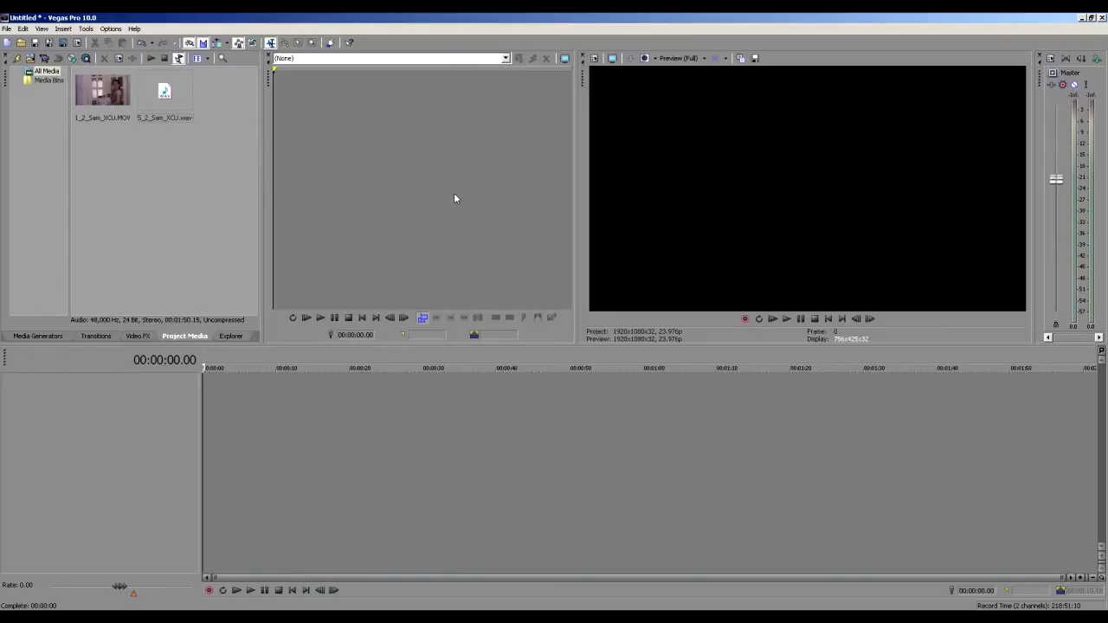
{"action": "mouse_move", "coordinate": [571, 158]}
{"action": "left_mouse_down"}
{"action": "mouse_move", "coordinate": [468, 159]}
{"action": "mouse_move", "coordinate": [666, 153]}
{"action": "mouse_move", "coordinate": [681, 134]}
{"action": "mouse_move", "coordinate": [532, 148]}
{"action": "mouse_move", "coordinate": [581, 163]}
{"action": "left_mouse_up"}
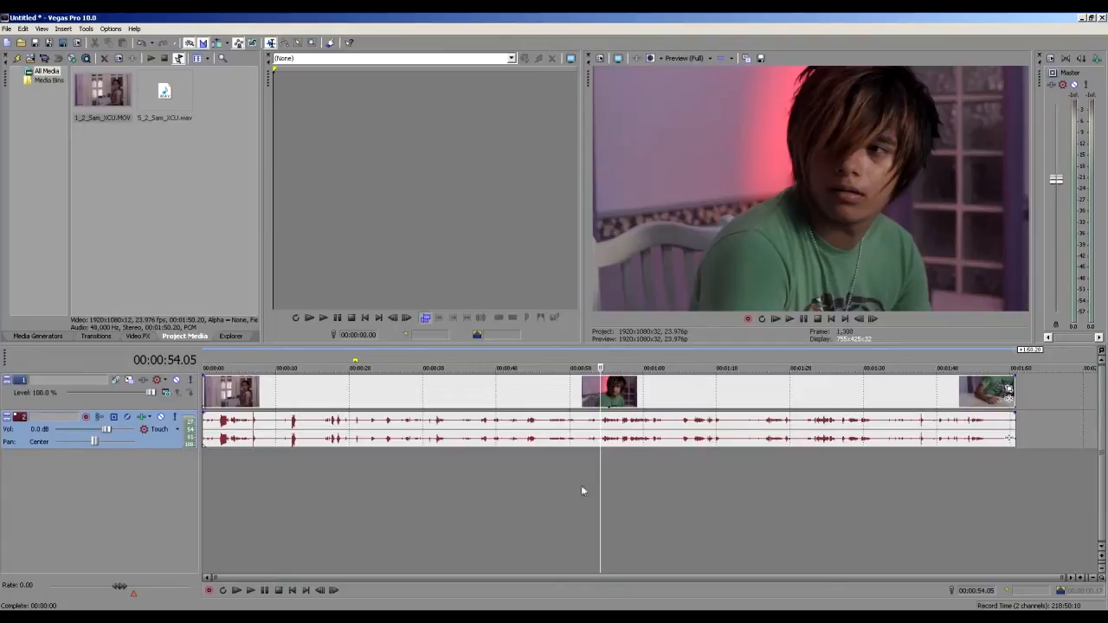
Play the video clip with its camera audio from about 44 seconds and park the playhead at 00:00:52.19
{"action": "left_click", "coordinate": [526, 495]}
{"action": "key", "text": "space"}
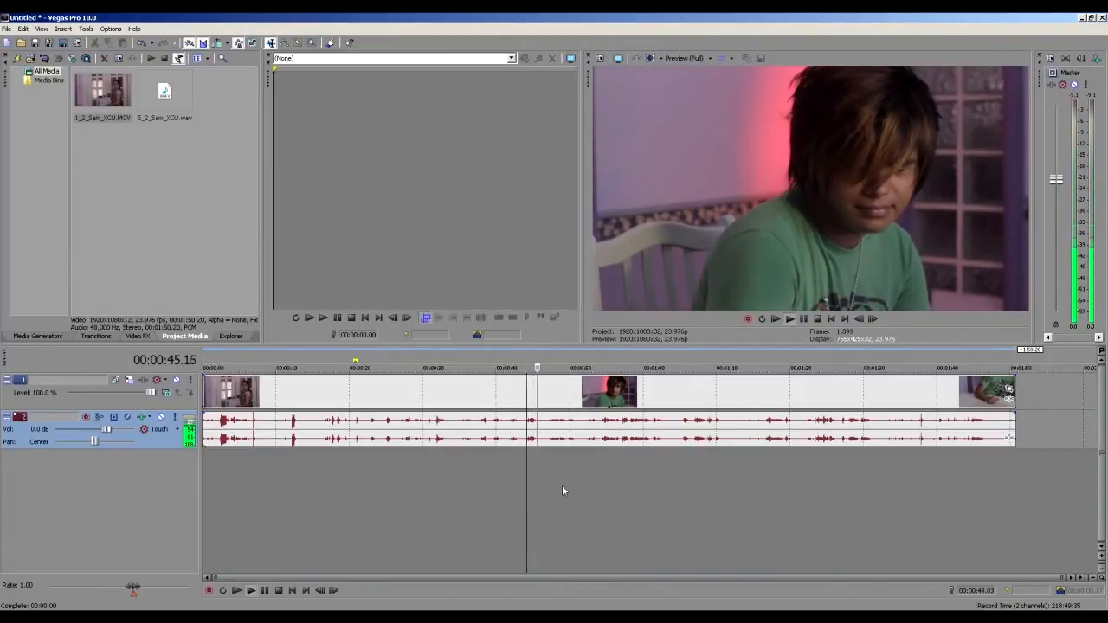
{"action": "left_click", "coordinate": [562, 486]}
{"action": "key", "text": "Return"}
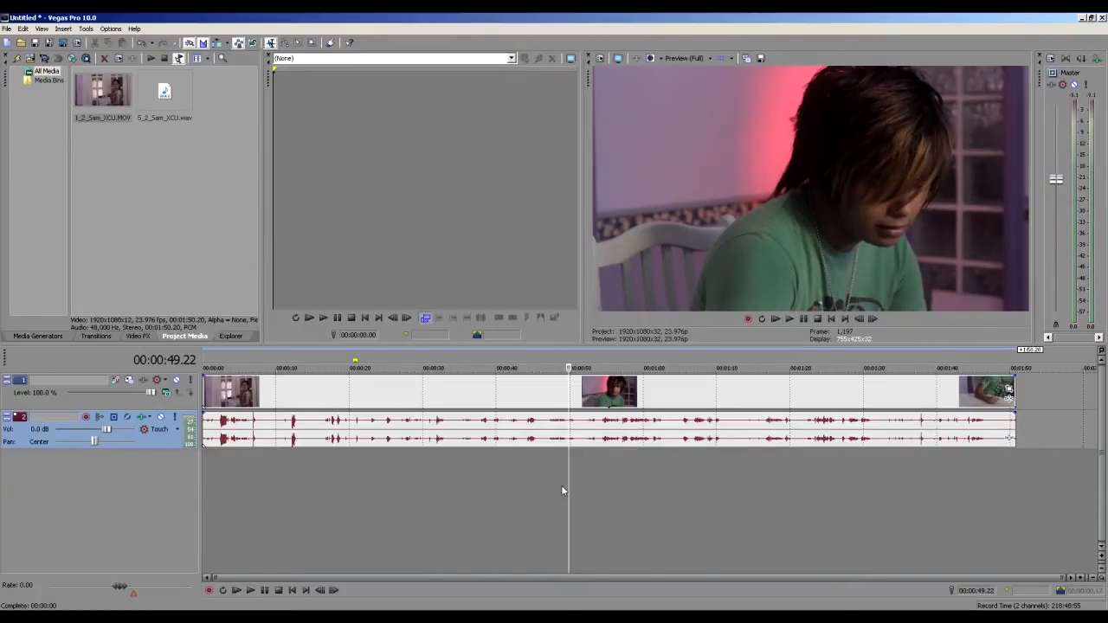
{"action": "left_click", "coordinate": [590, 461]}
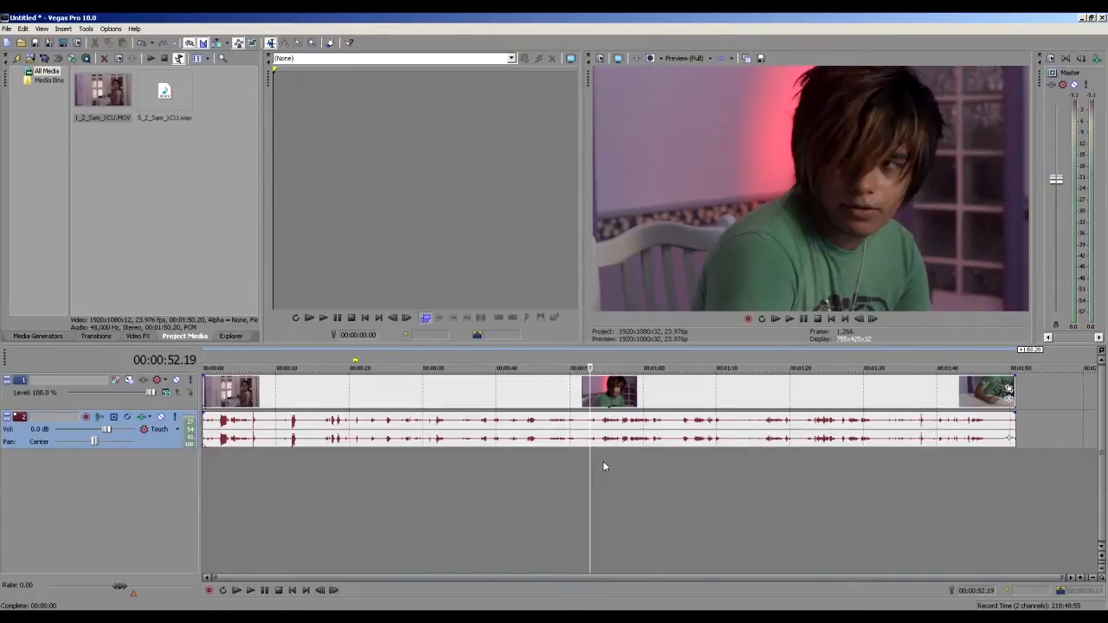
Add 5_2_Sam_XCU.wav on a new audio track below the camera audio and shift it about one second later to line up the waveforms
{"action": "left_click", "coordinate": [154, 116]}
{"action": "left_click_drag", "start_coordinate": [292, 302], "coordinate": [189, 485]}
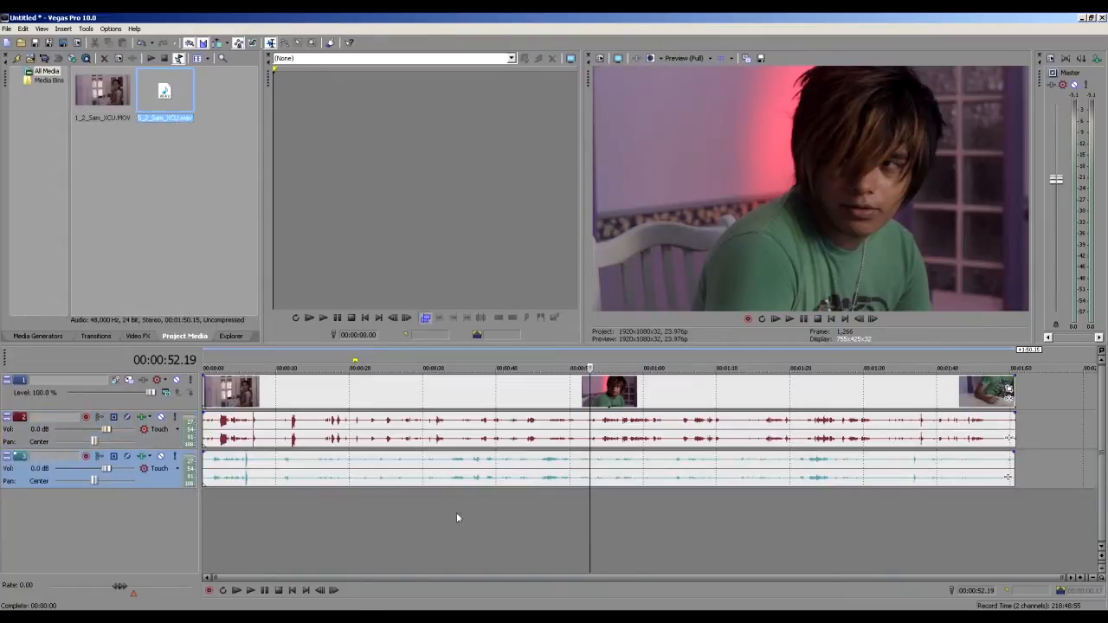
{"action": "left_click_drag", "start_coordinate": [251, 476], "coordinate": [264, 475]}
{"action": "scroll", "coordinate": [575, 483], "scroll_direction": "up", "scroll_amount": 5}
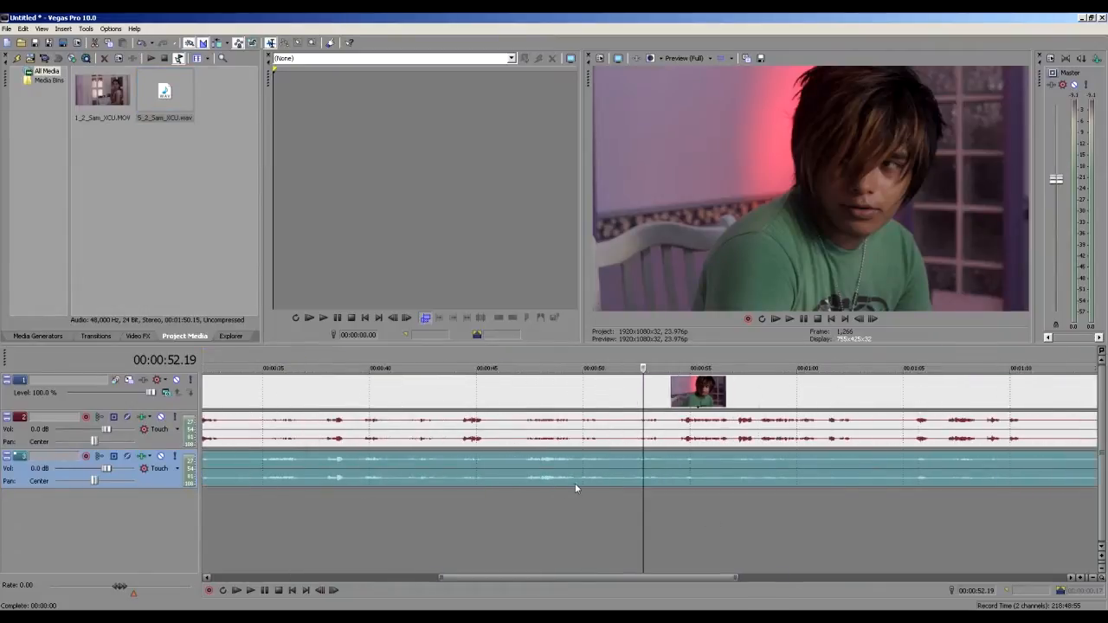
{"action": "scroll", "coordinate": [588, 485], "scroll_direction": "up", "scroll_amount": 5}
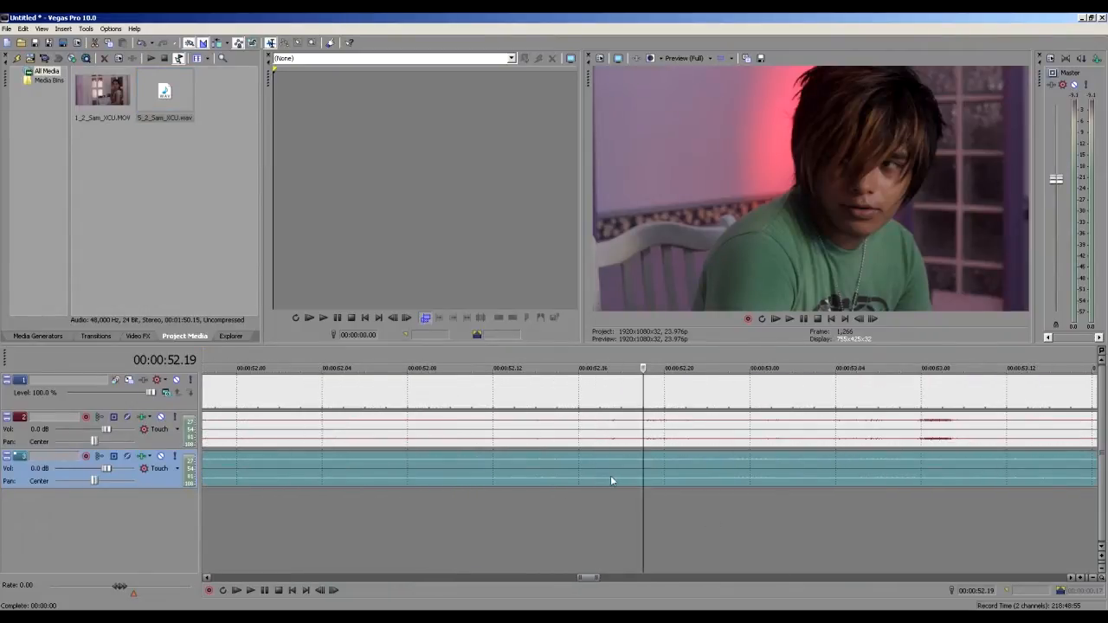
{"action": "scroll", "coordinate": [618, 475], "scroll_direction": "down", "scroll_amount": 10}
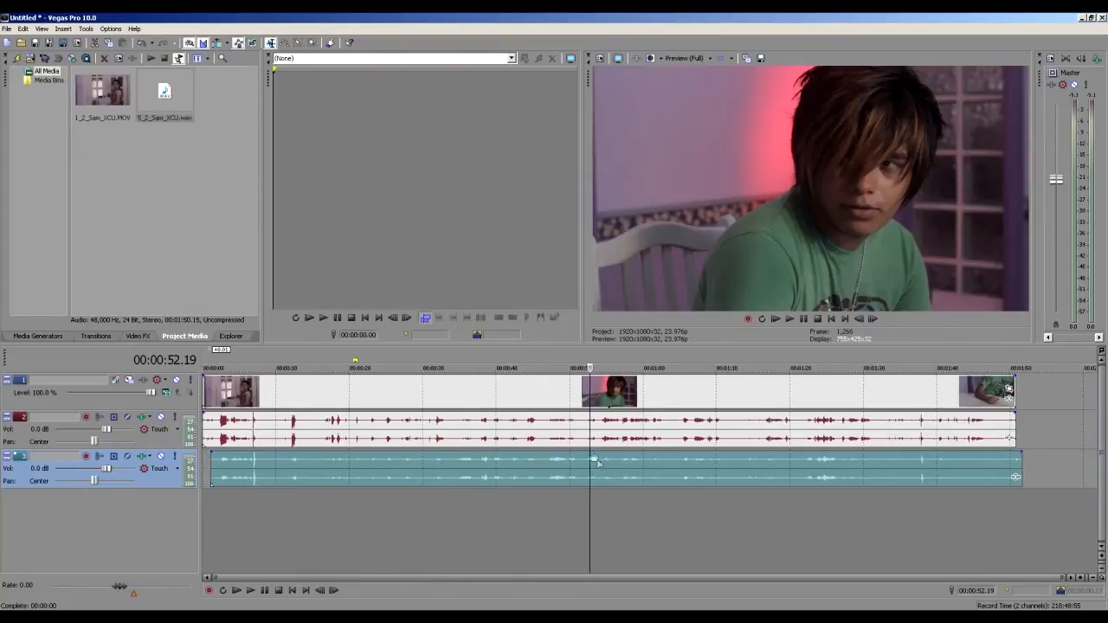
Delete the camera audio event and its emptied audio track, keeping the external WAV recording under the video
{"action": "left_click", "coordinate": [565, 439]}
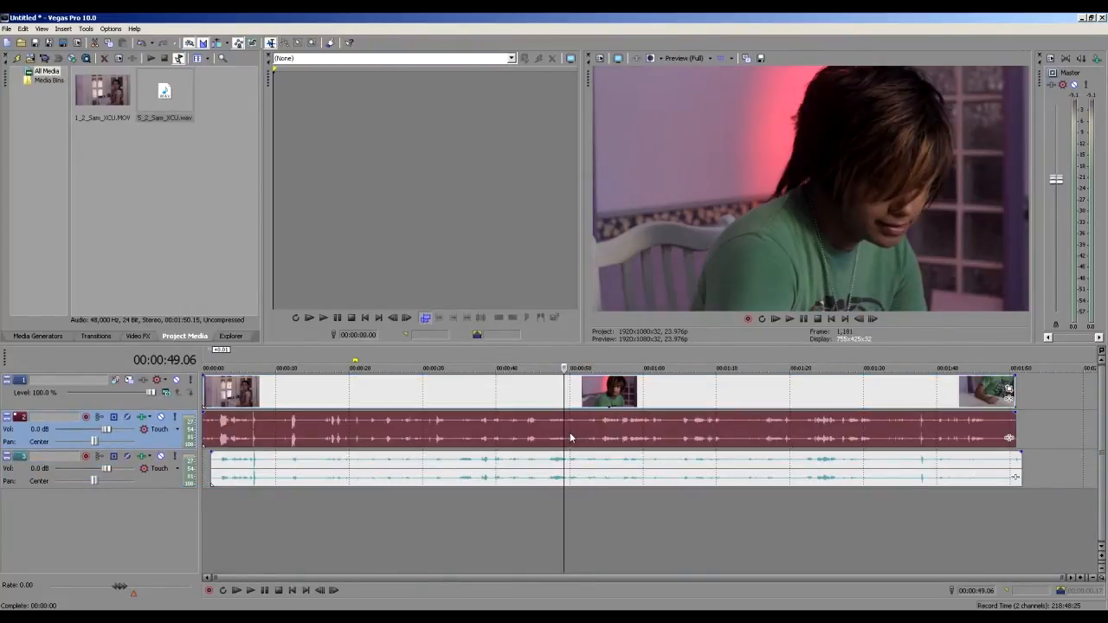
{"action": "key", "text": "Delete"}
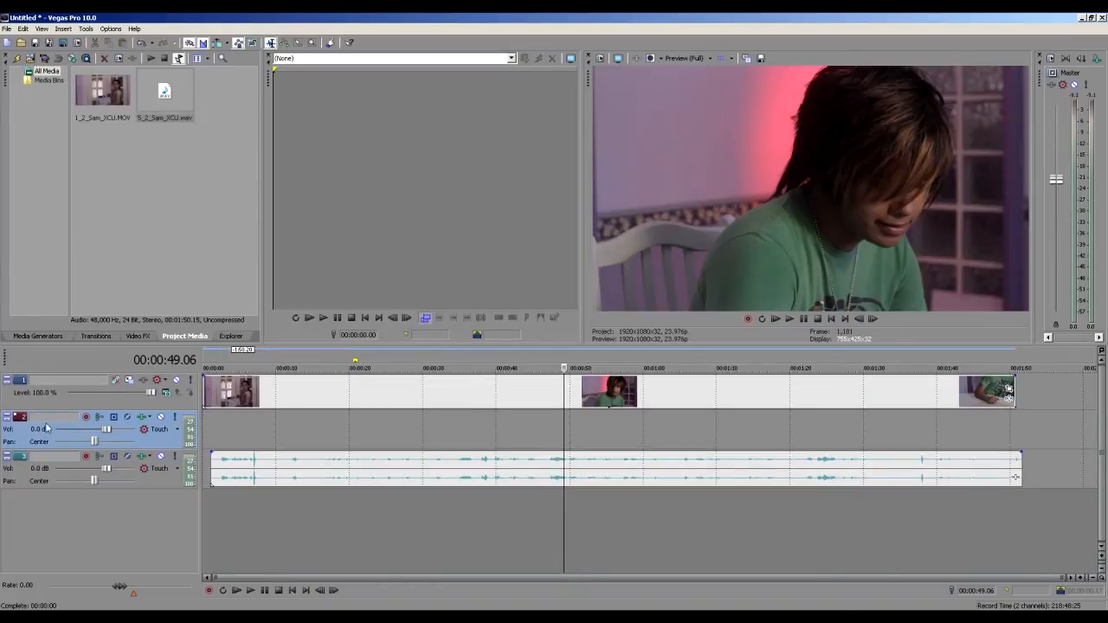
{"action": "key", "text": "Delete"}
Play the timeline from about 48 seconds to check the external recording against the video
{"action": "left_click", "coordinate": [606, 435]}
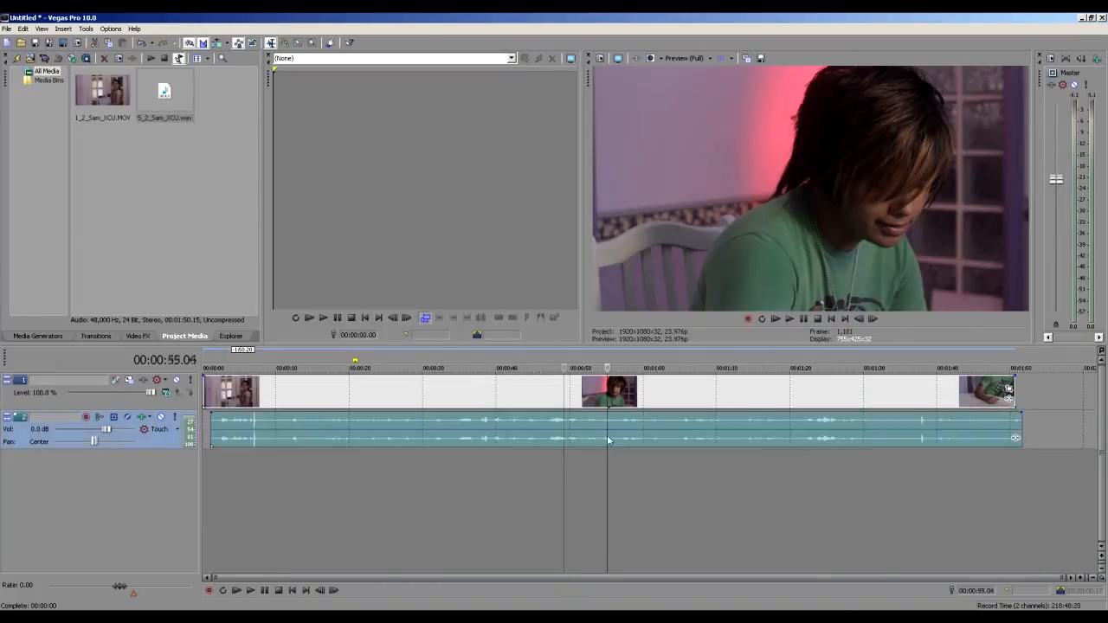
{"action": "left_click", "coordinate": [555, 470]}
{"action": "key", "text": "space"}
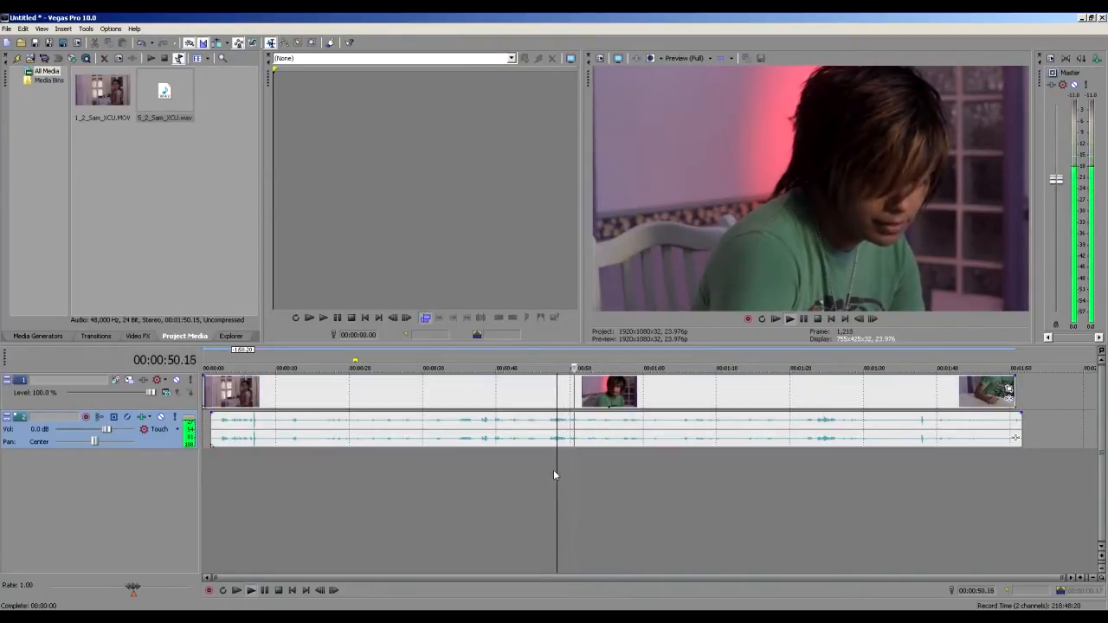
{"action": "key", "text": "Return"}
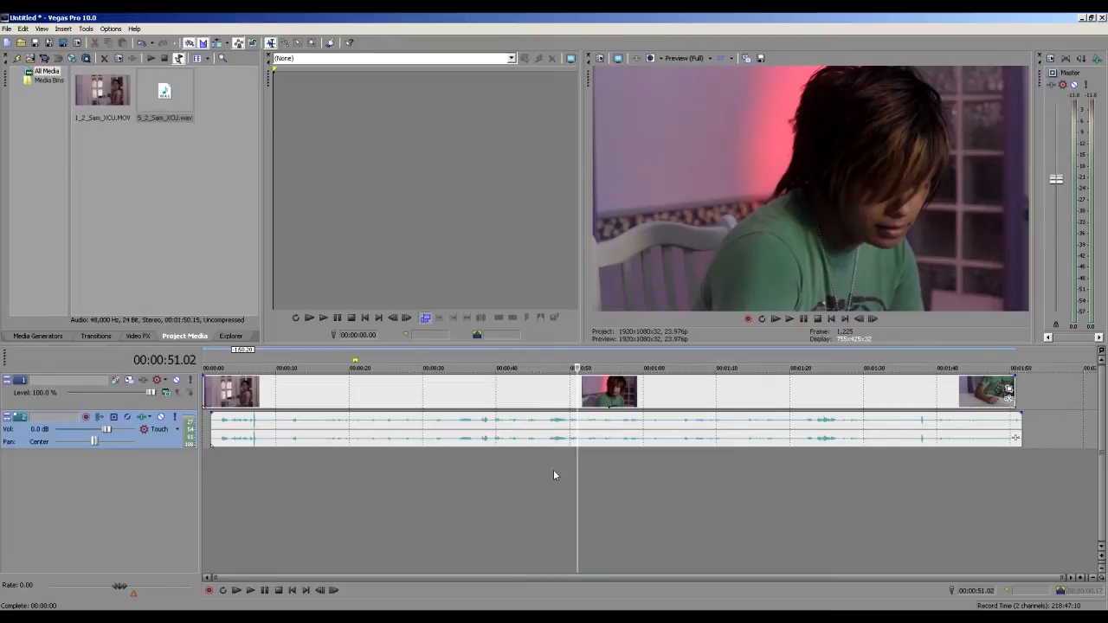
Play the spoken line starting at 00:00:47.10 and listen to the external recording
{"action": "left_click", "coordinate": [544, 473]}
{"action": "scroll", "coordinate": [544, 472], "scroll_direction": "up", "scroll_amount": 3}
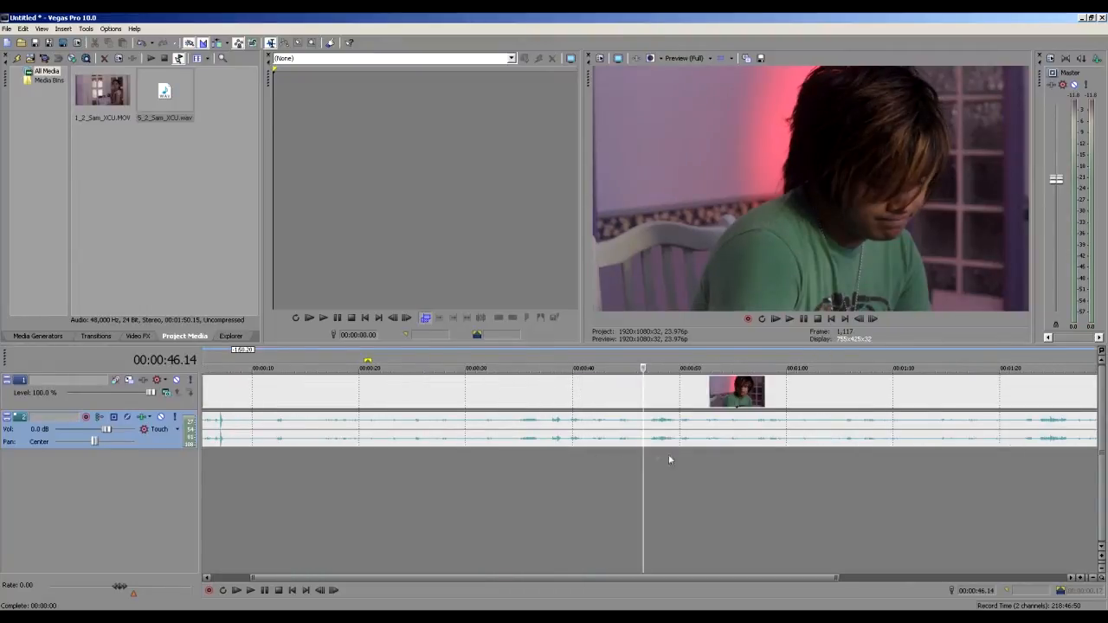
{"action": "left_click", "coordinate": [651, 465]}
{"action": "scroll", "coordinate": [666, 466], "scroll_direction": "up", "scroll_amount": 2}
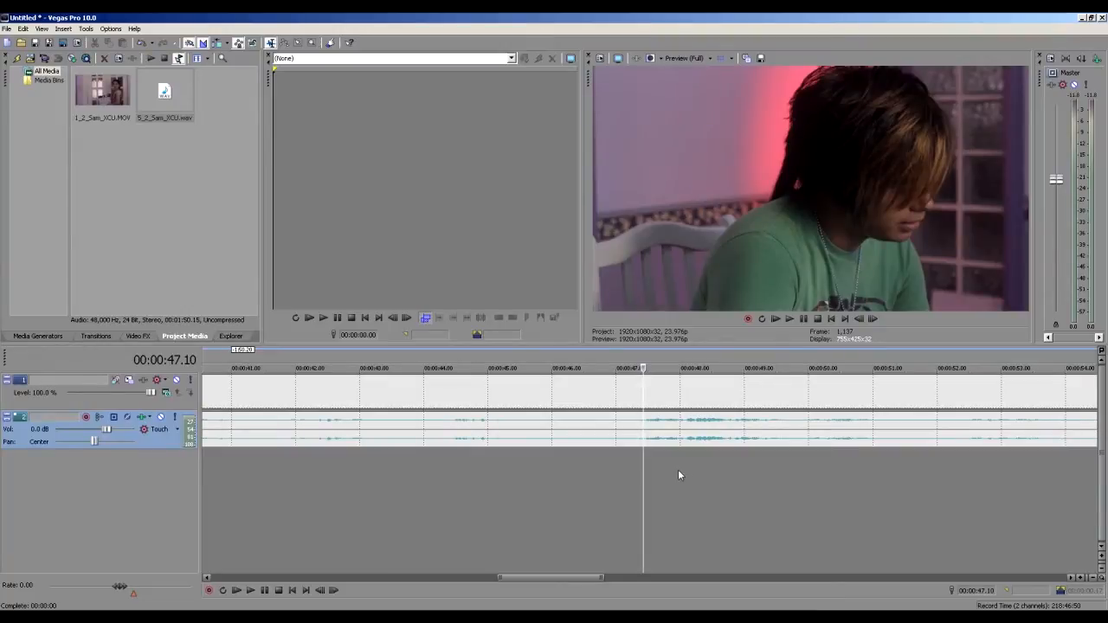
{"action": "key", "text": "space"}
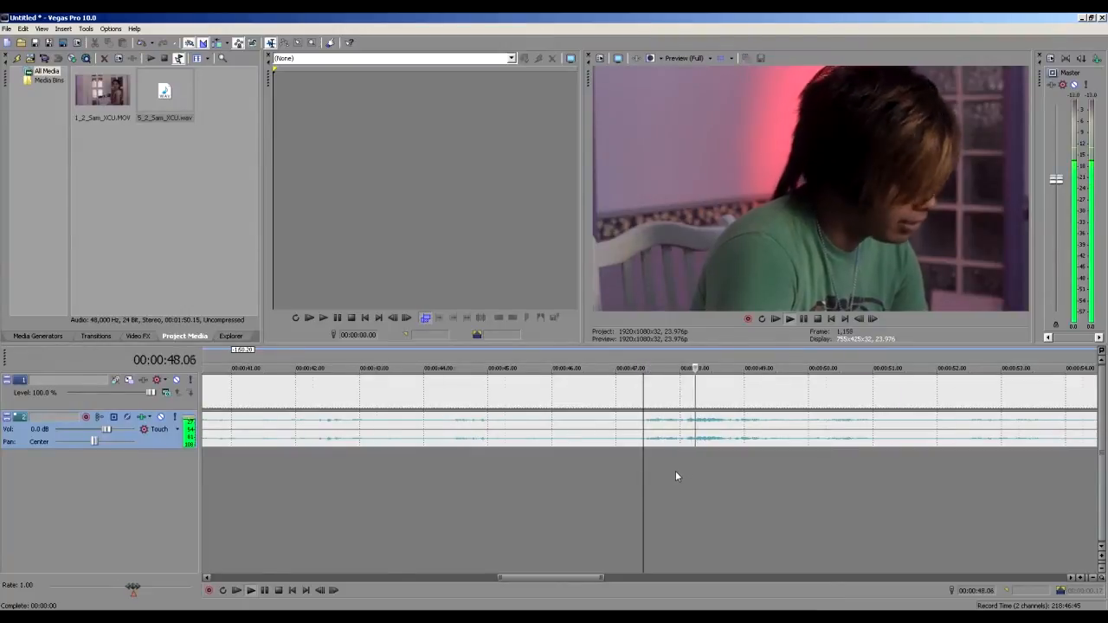
{"action": "scroll", "coordinate": [676, 470], "scroll_direction": "down", "scroll_amount": 3}
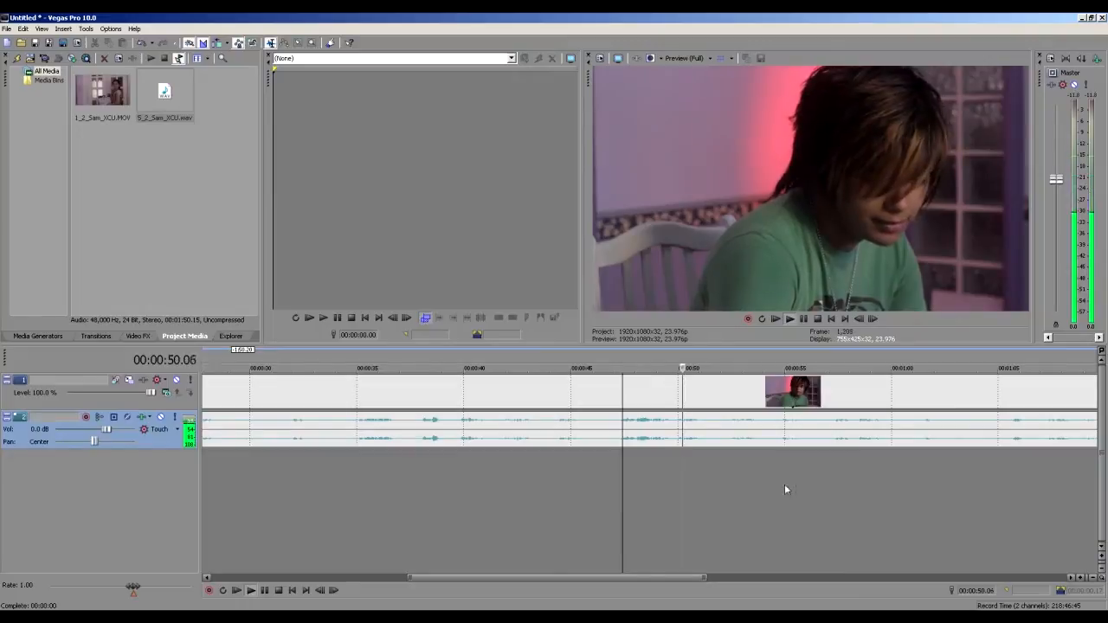
Play the timeline from about 58 seconds and again from about 38 seconds to compare the dialogue levels
{"action": "left_click", "coordinate": [847, 485]}
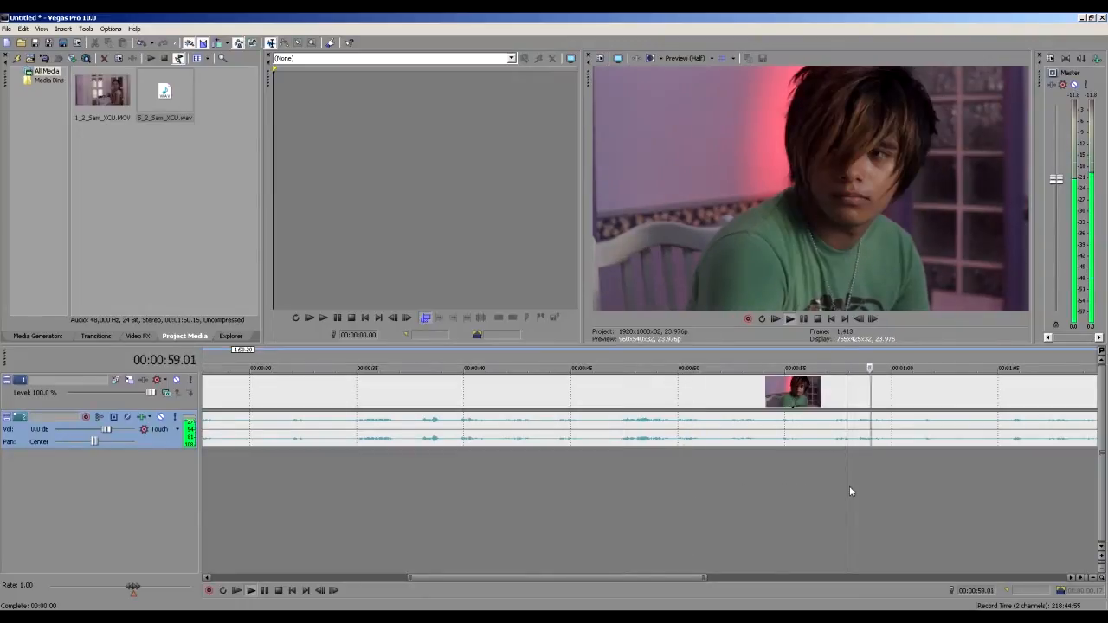
{"action": "key", "text": "Return"}
{"action": "left_click", "coordinate": [423, 468]}
{"action": "key", "text": "Return"}
{"action": "key", "text": "Return"}
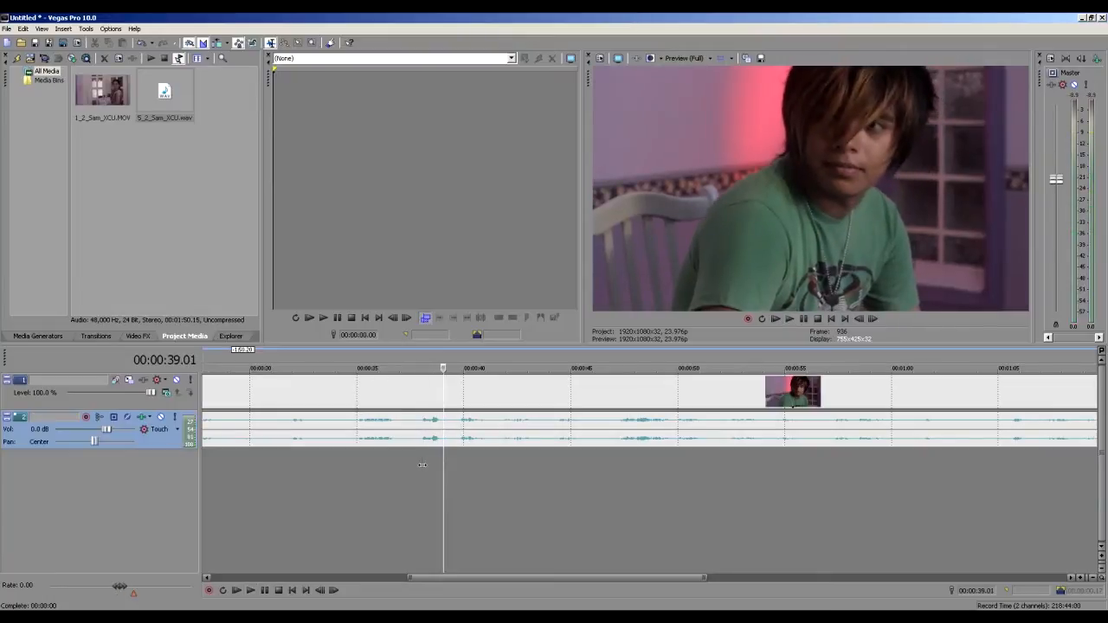
Play the quiet pause between the spoken lines from 00:00:44.19 and from 00:00:45.06 to listen for background noise
{"action": "left_click", "coordinate": [599, 479]}
{"action": "scroll", "coordinate": [576, 488], "scroll_direction": "up", "scroll_amount": 5}
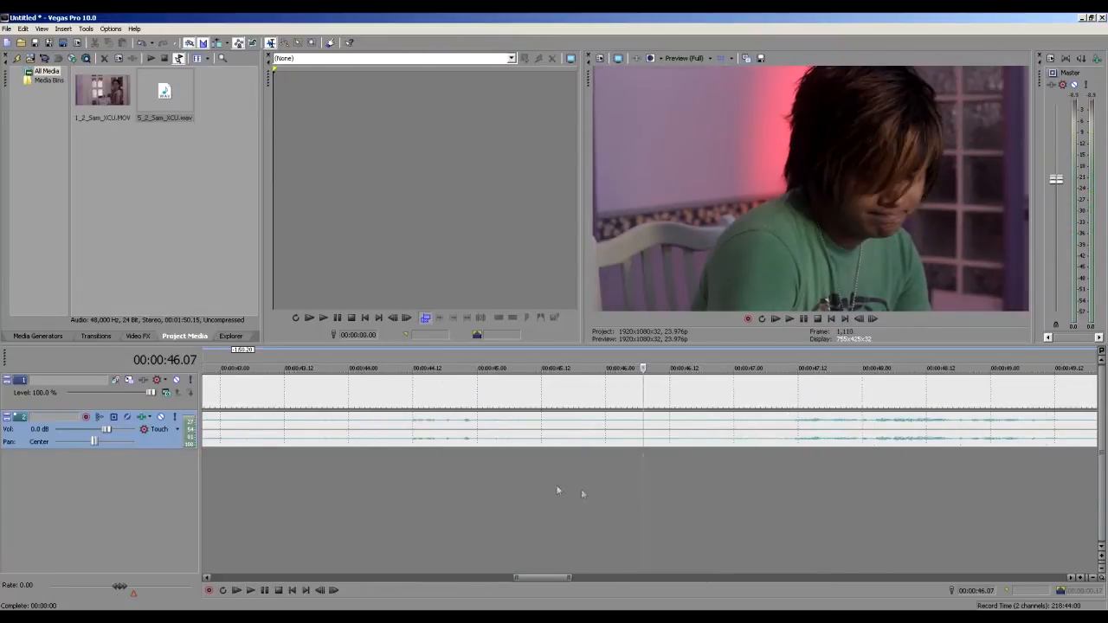
{"action": "left_click", "coordinate": [450, 467]}
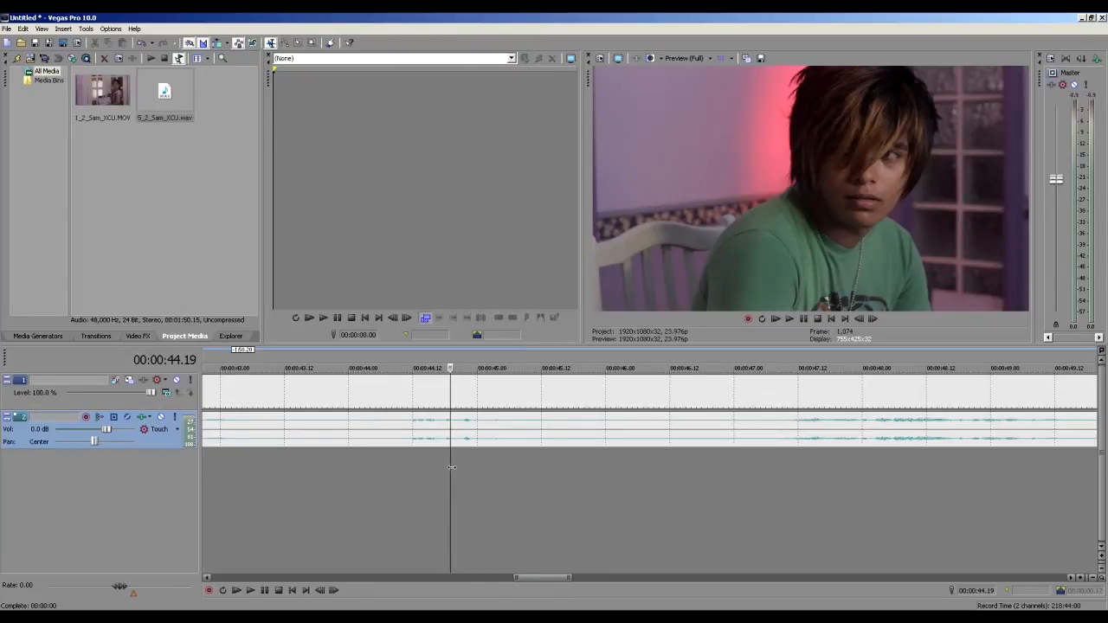
{"action": "key", "text": "space"}
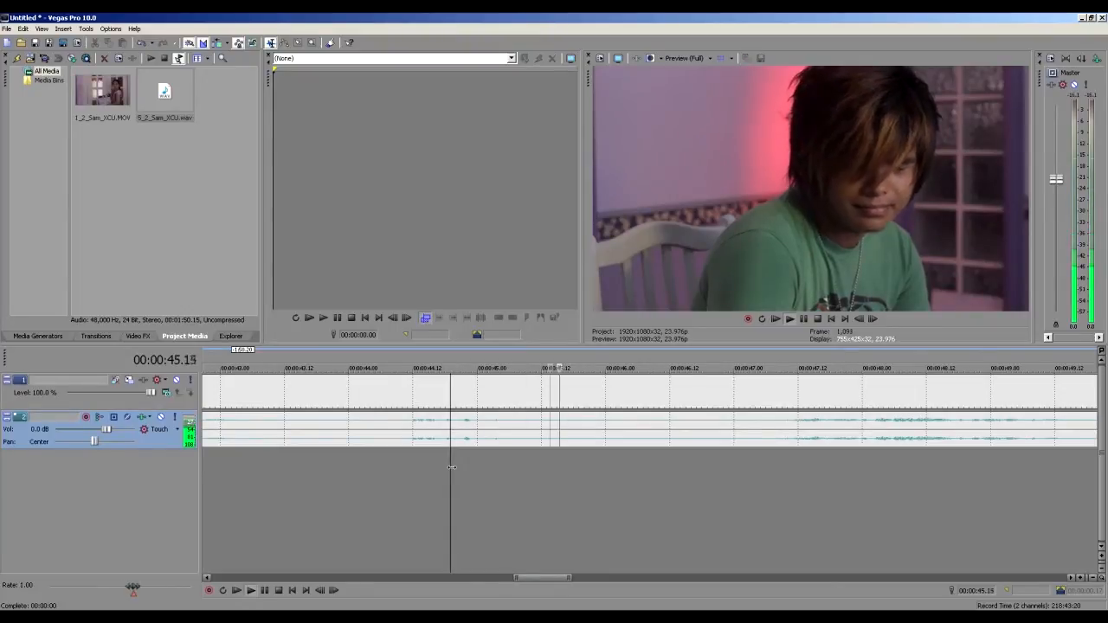
{"action": "key", "text": "Return"}
{"action": "left_click", "coordinate": [508, 500]}
{"action": "key", "text": "space"}
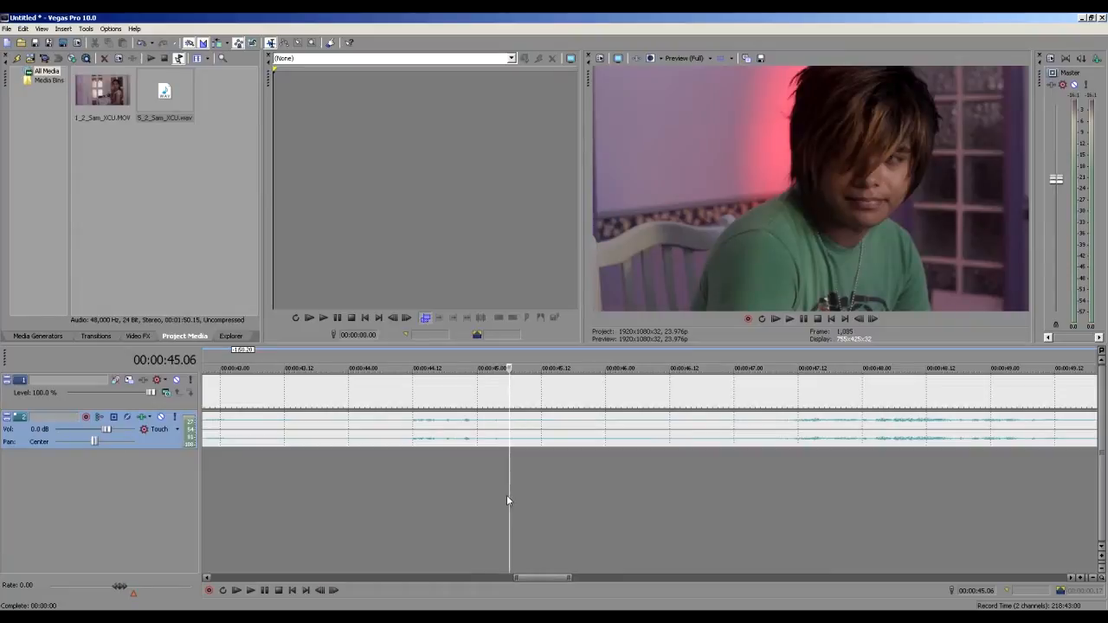
{"action": "key", "text": "Return"}
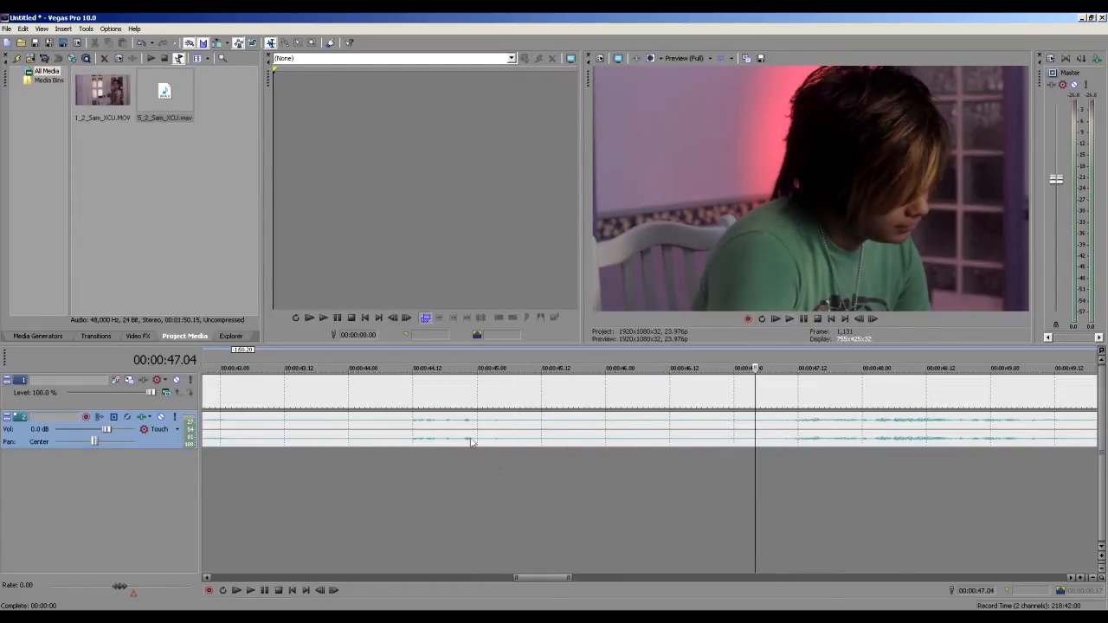
Play the dialogue passage starting at about 47 seconds twice to judge its unprocessed sound
{"action": "left_click", "coordinate": [543, 446]}
{"action": "scroll", "coordinate": [544, 445], "scroll_direction": "down", "scroll_amount": 8}
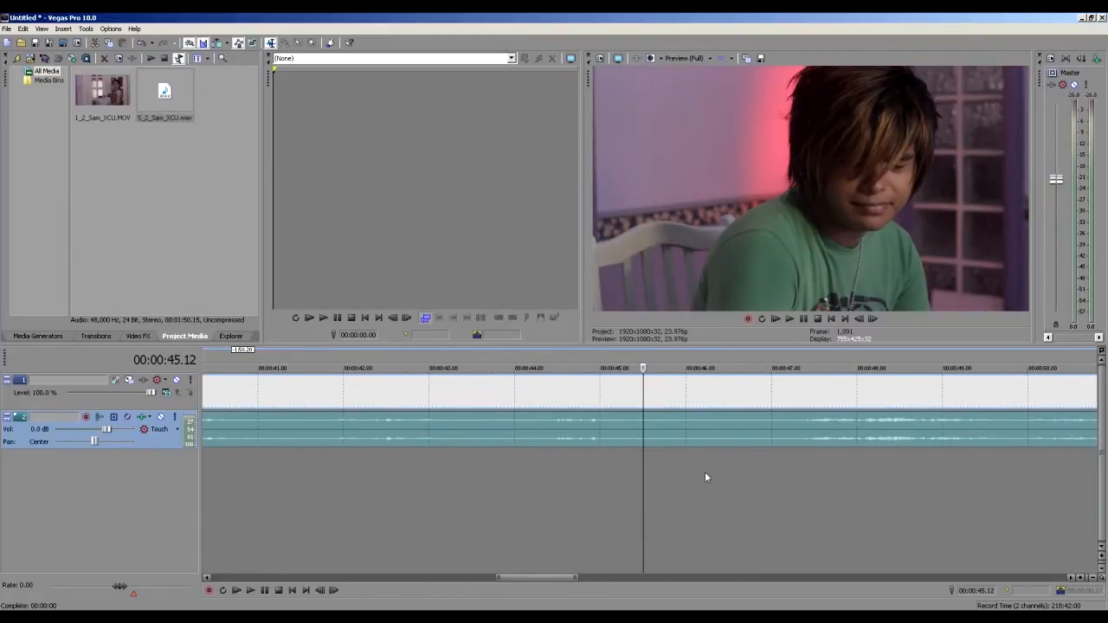
{"action": "scroll", "coordinate": [706, 472], "scroll_direction": "down", "scroll_amount": 3}
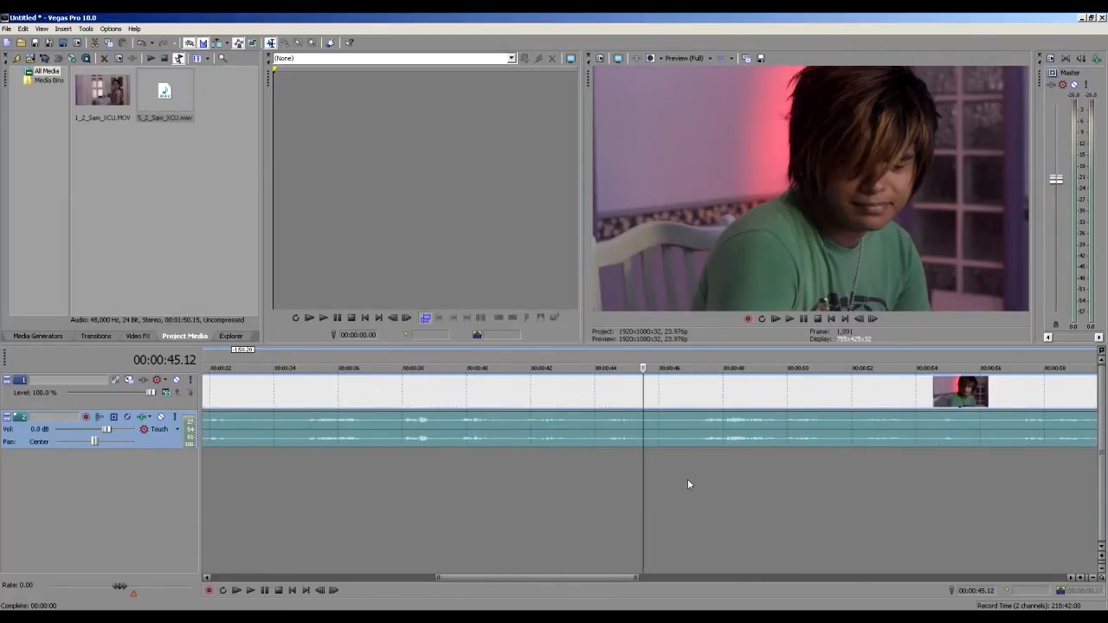
{"action": "left_click", "coordinate": [704, 468]}
{"action": "key", "text": "space"}
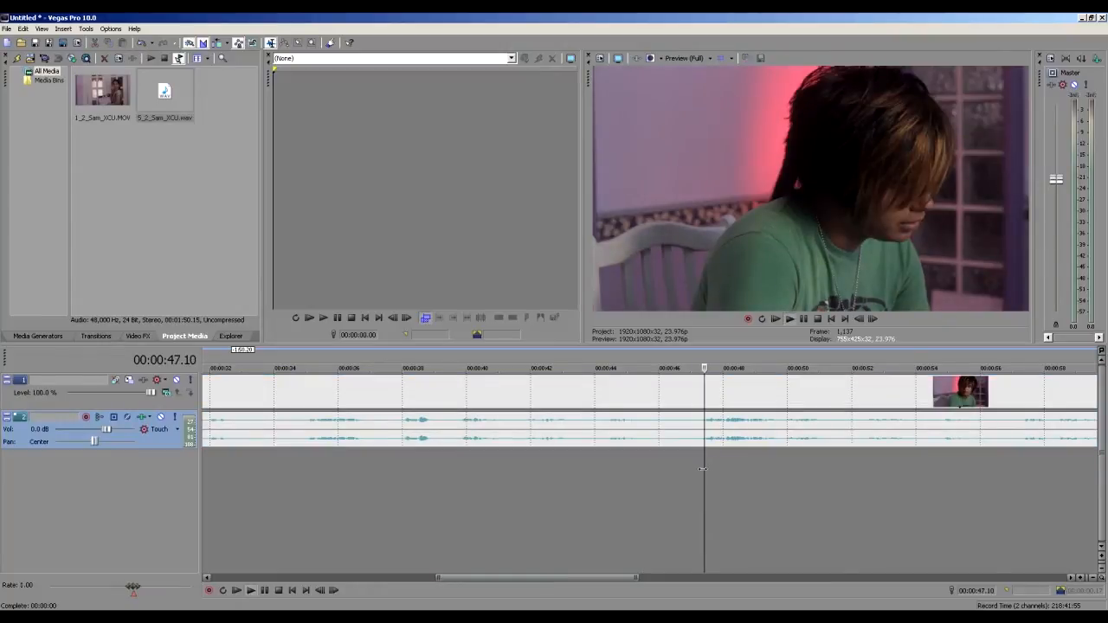
{"action": "key", "text": "Return"}
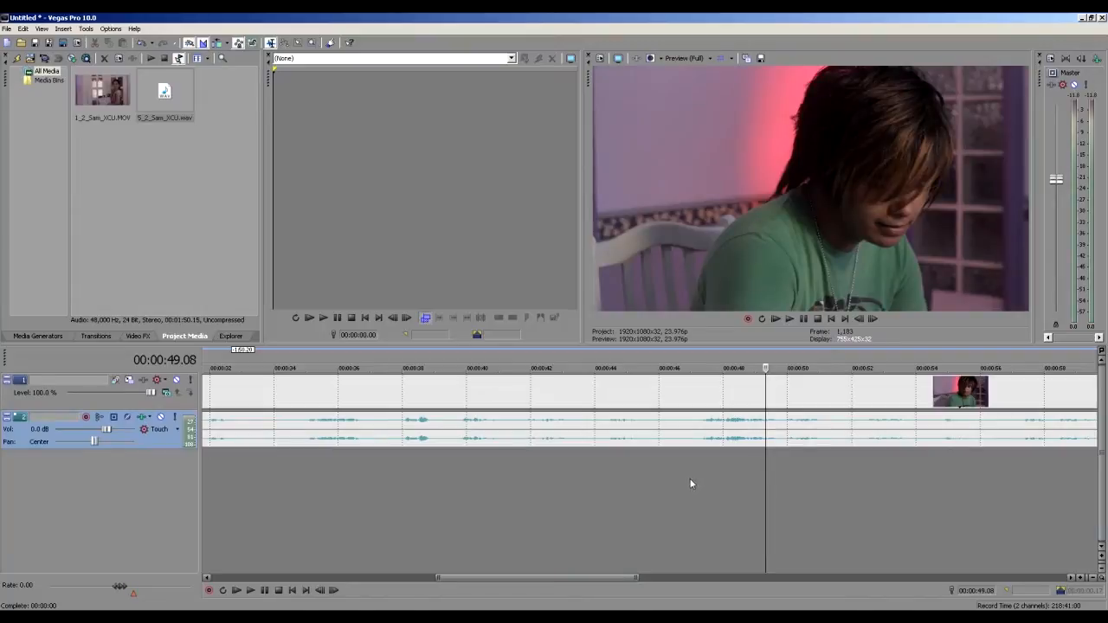
{"action": "left_click", "coordinate": [697, 477]}
{"action": "key", "text": "space"}
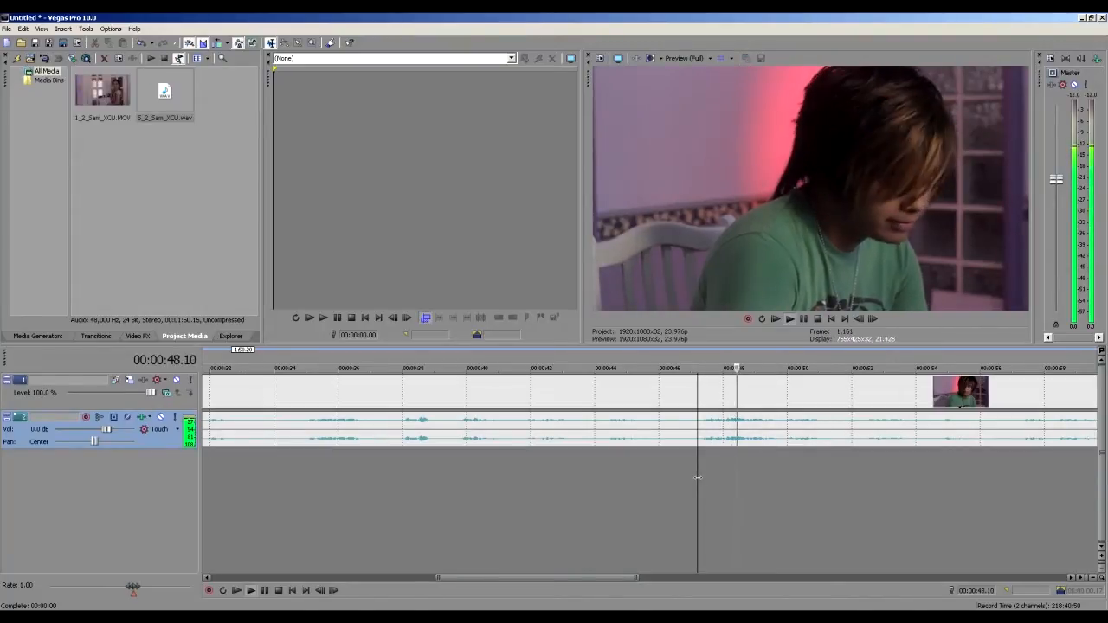
{"action": "key", "text": "Return"}
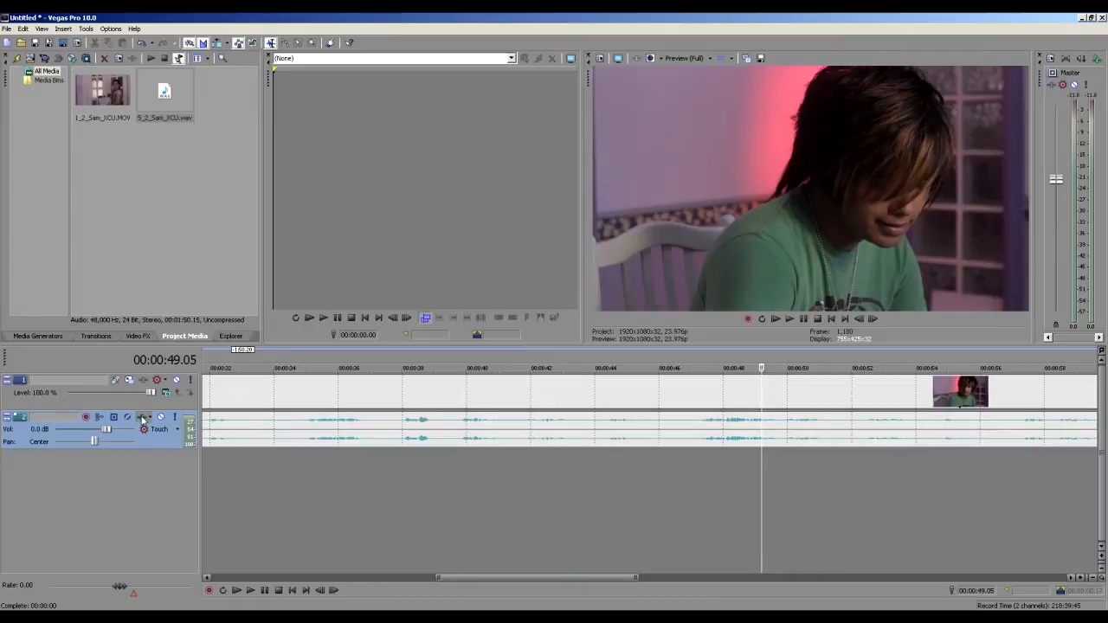
Open the audio effects of track 2 and view the Track Noise Gate, Track EQ and Track Compressor settings
{"action": "left_click", "coordinate": [143, 417]}
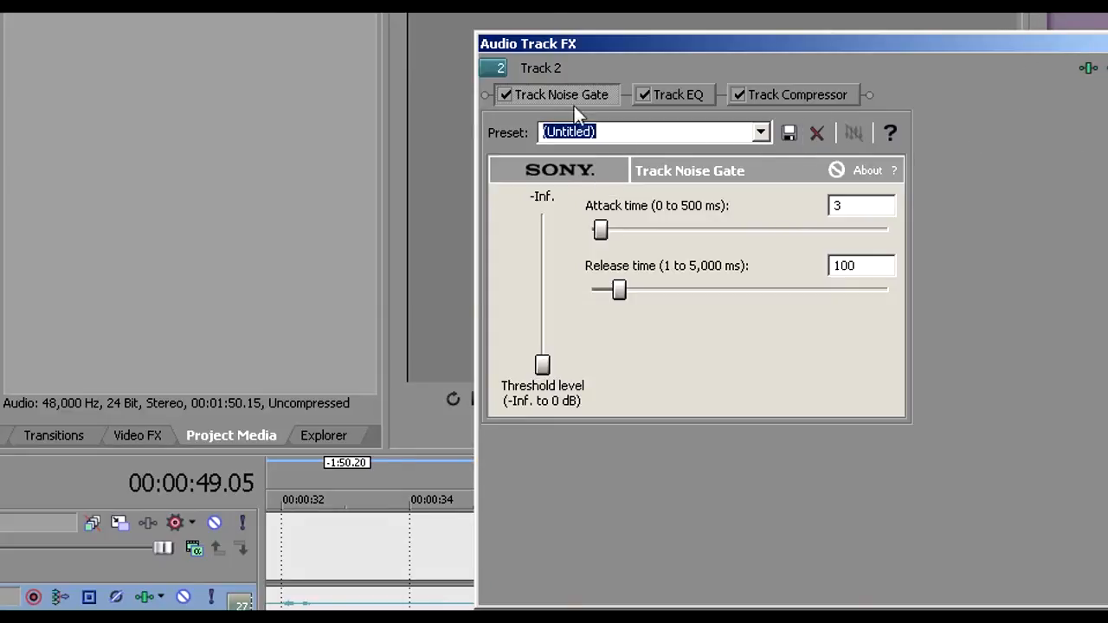
{"action": "left_click", "coordinate": [681, 99]}
{"action": "left_click", "coordinate": [821, 99]}
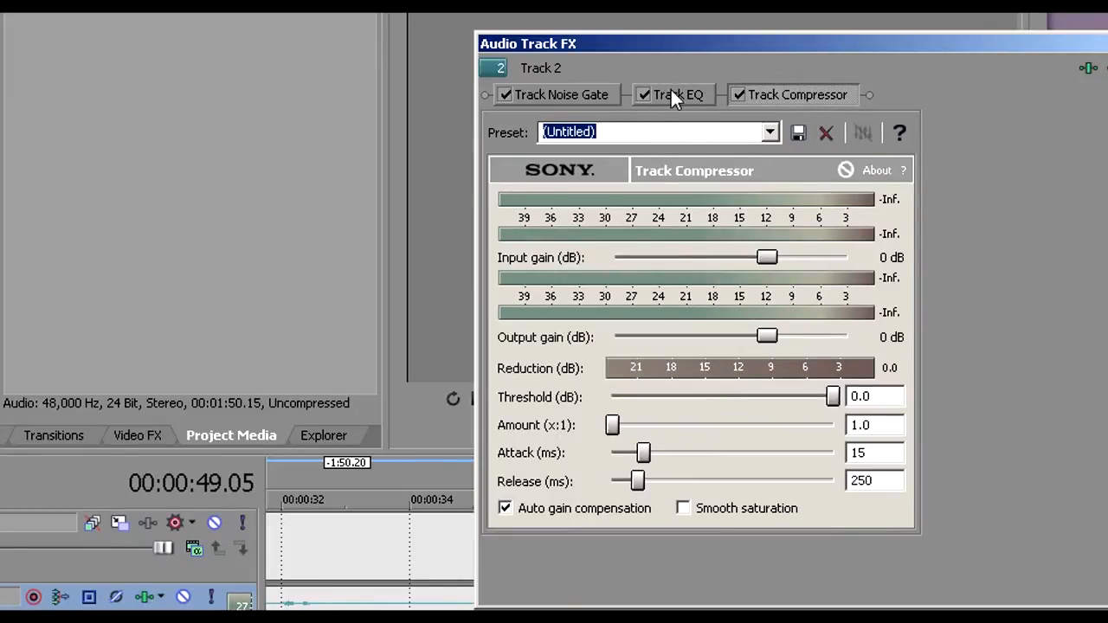
Review the noise gate, EQ and compressor settings again and place the timeline cursor at 00:00:47.06
{"action": "left_click", "coordinate": [594, 95]}
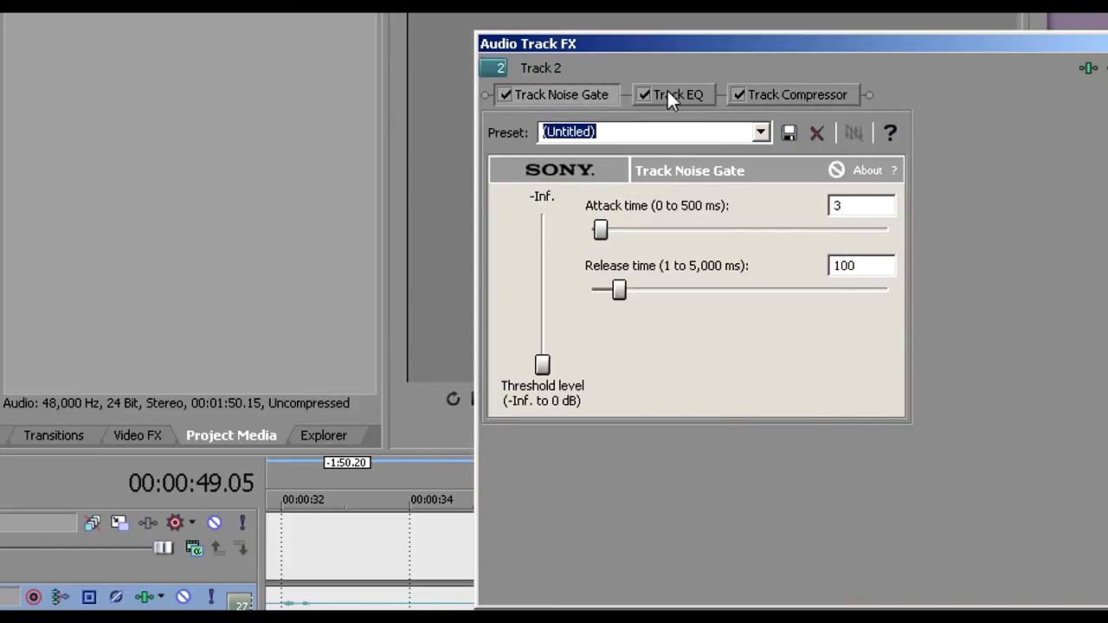
{"action": "left_click", "coordinate": [668, 96]}
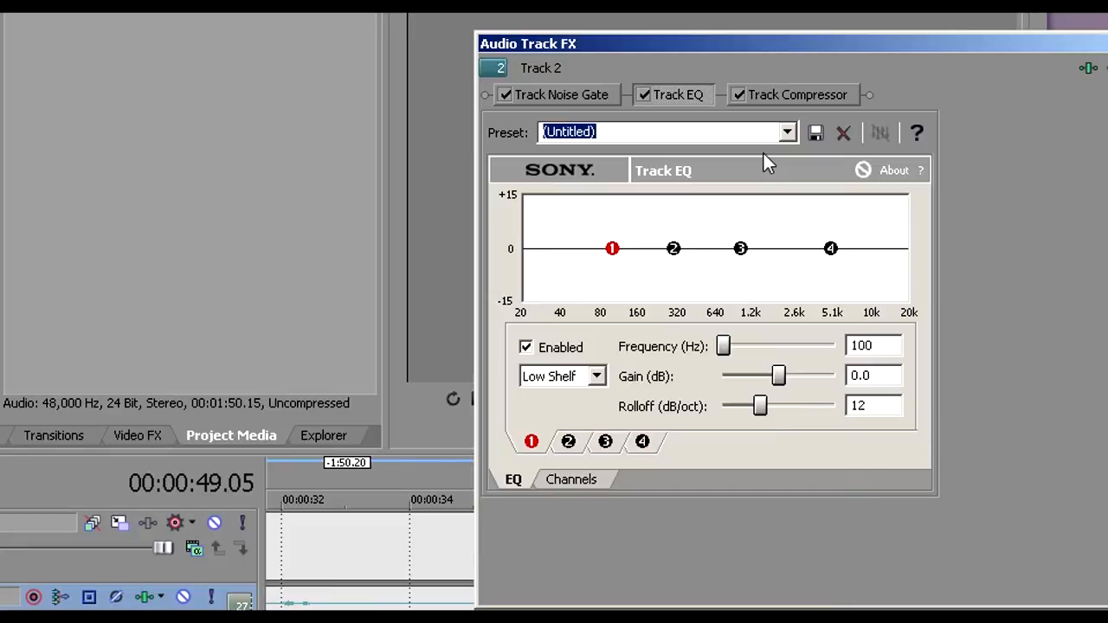
{"action": "left_click", "coordinate": [779, 92]}
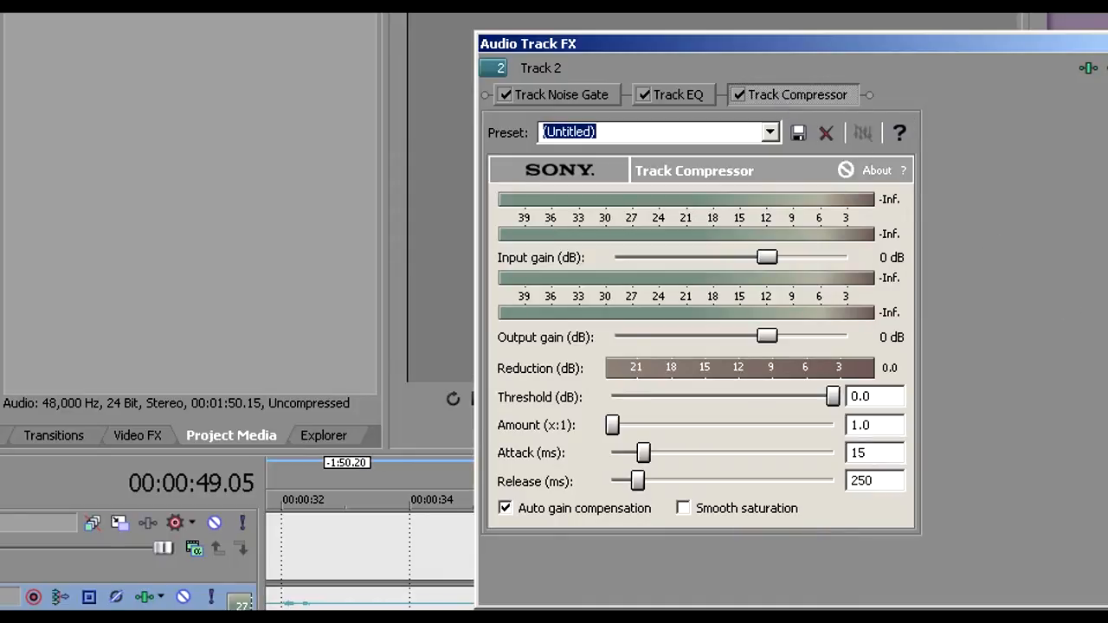
{"action": "left_click", "coordinate": [1107, 554]}
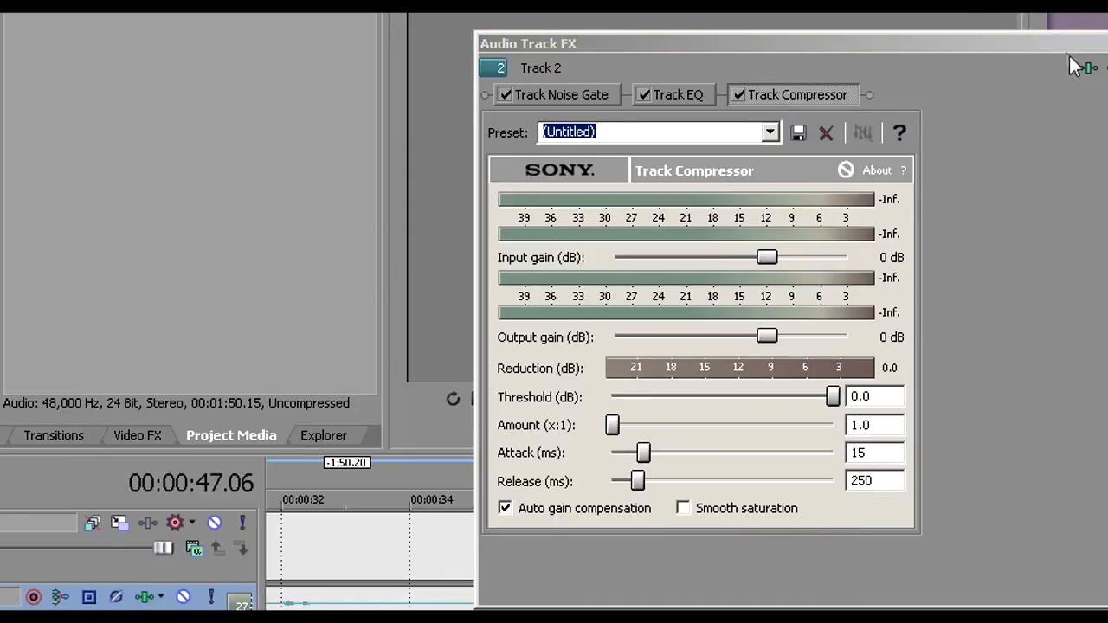
{"action": "left_click_drag", "start_coordinate": [1004, 43], "coordinate": [1004, 25]}
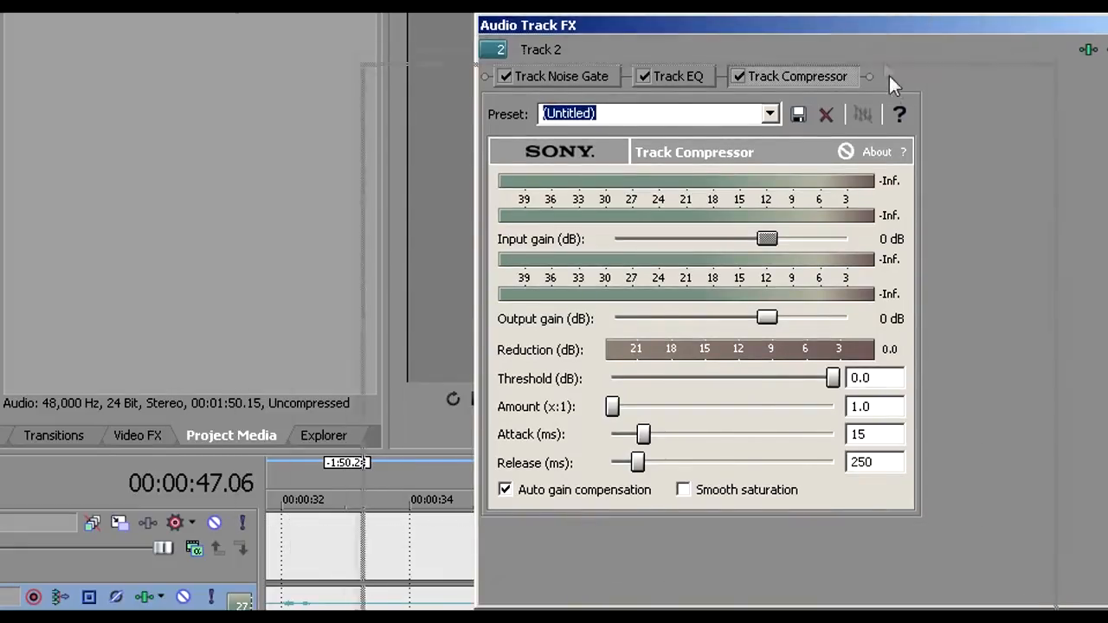
{"action": "left_click_drag", "start_coordinate": [883, 62], "coordinate": [892, 89]}
Add the Sony Graphic EQ and Parametric EQ plug-ins to the end of track 2's effect chain
{"action": "left_click", "coordinate": [971, 120]}
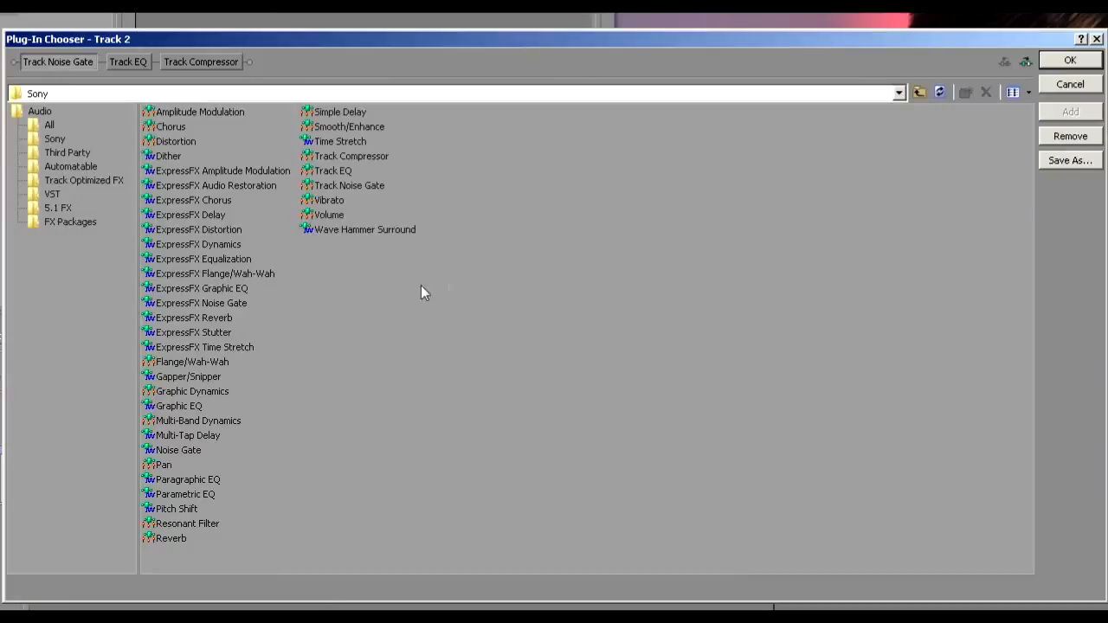
{"action": "left_click", "coordinate": [41, 196]}
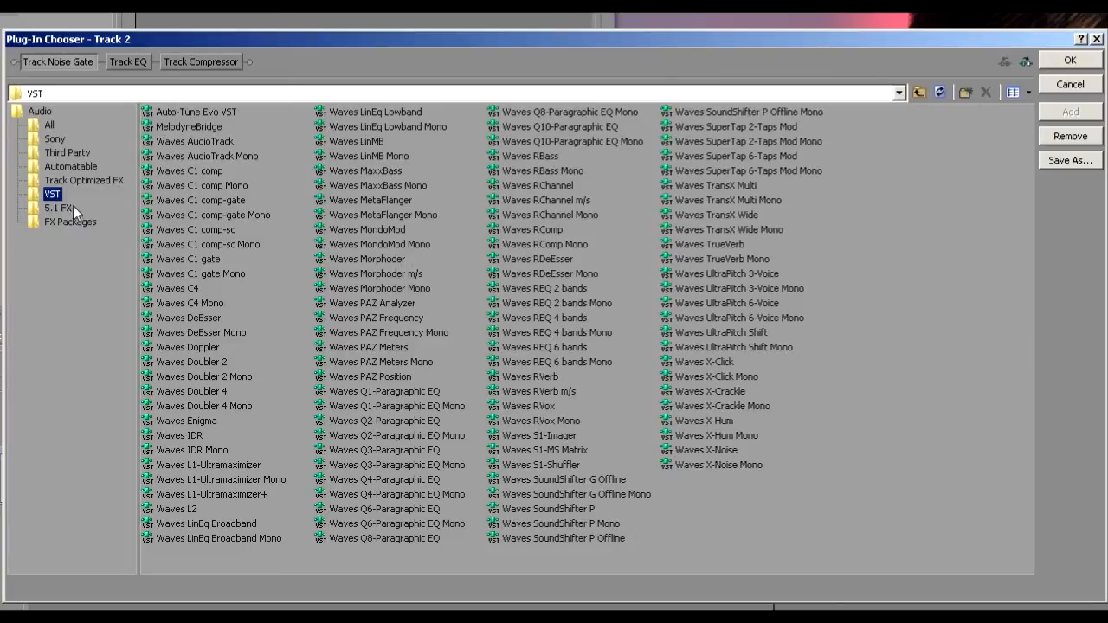
{"action": "left_click", "coordinate": [48, 142]}
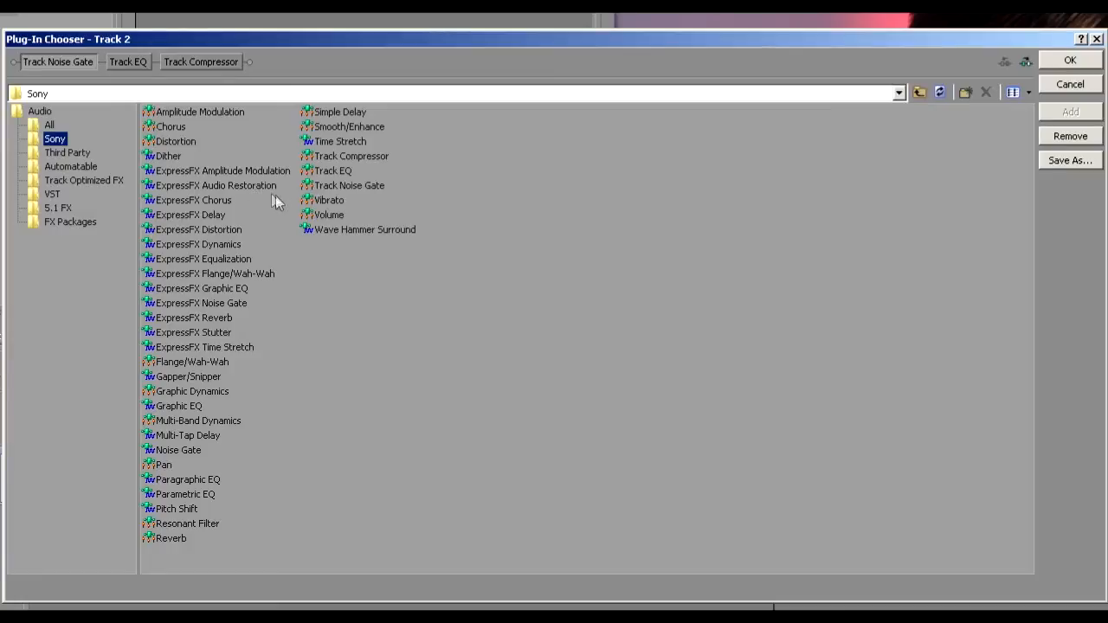
{"action": "double_click", "coordinate": [192, 409]}
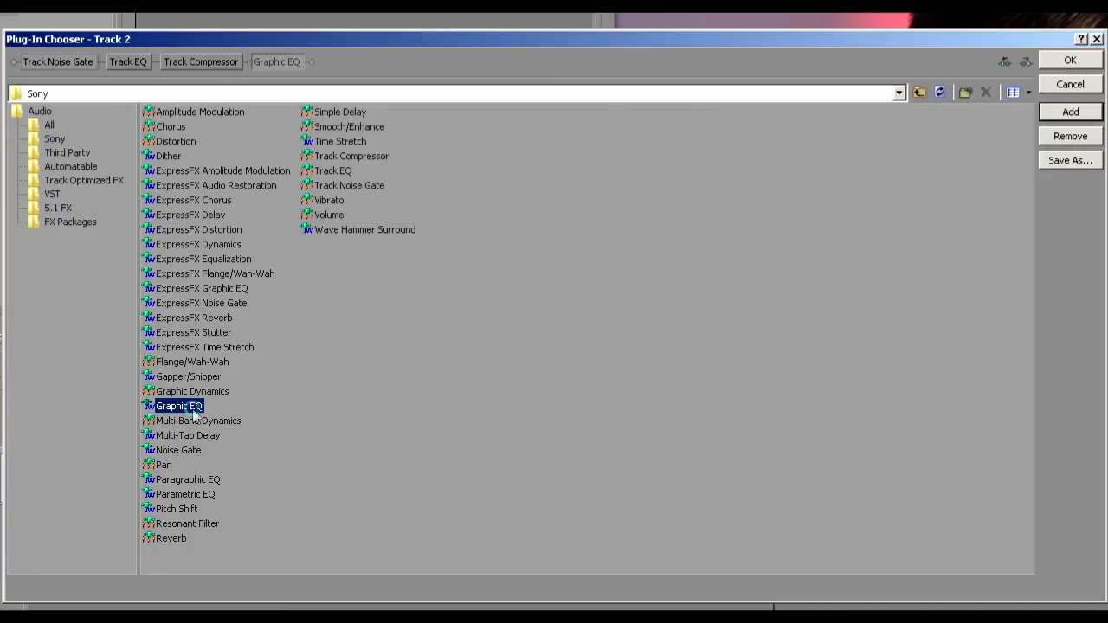
{"action": "double_click", "coordinate": [187, 497]}
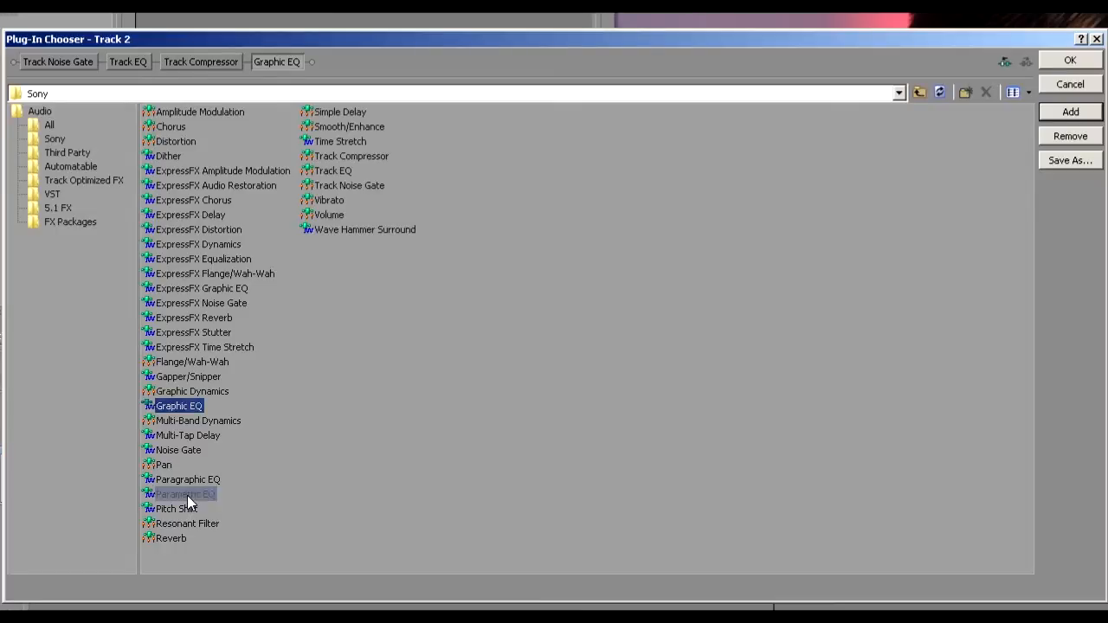
{"action": "left_click", "coordinate": [1071, 69]}
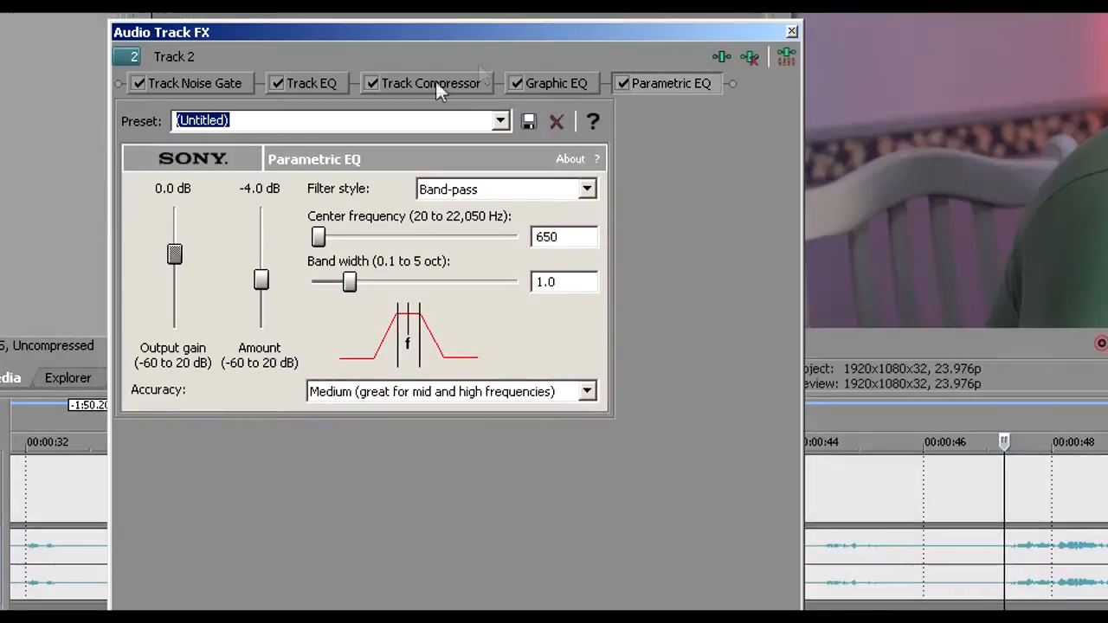
Move Track EQ behind Track Compressor in the effect chain and compare the Track, Graphic and Parametric EQ settings
{"action": "left_click", "coordinate": [566, 84]}
{"action": "left_click_drag", "start_coordinate": [312, 84], "coordinate": [541, 87]}
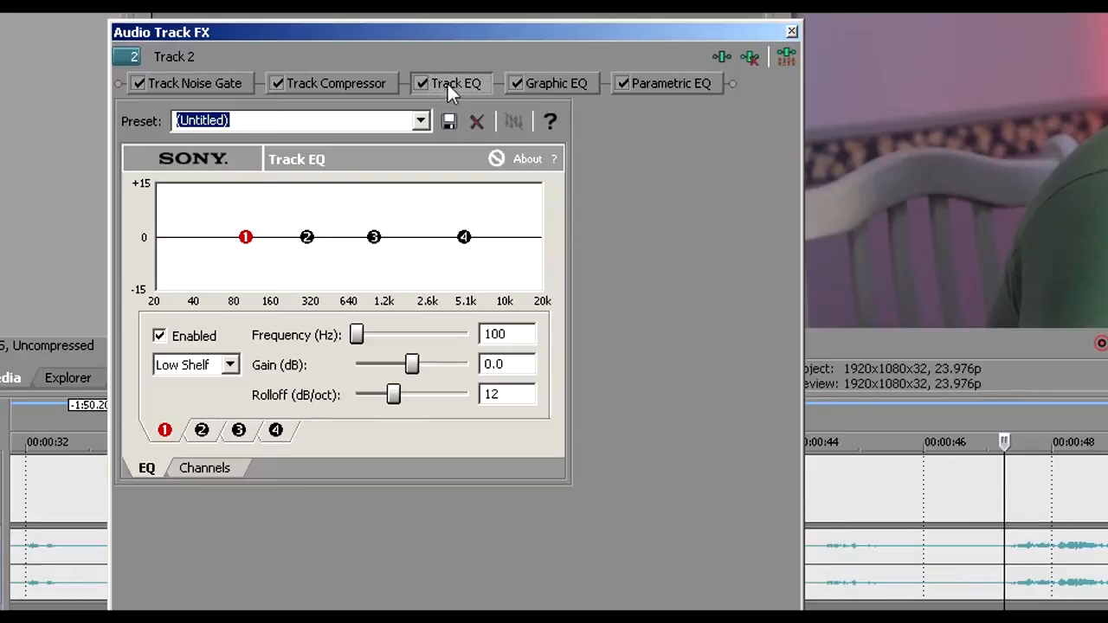
{"action": "left_click", "coordinate": [549, 86]}
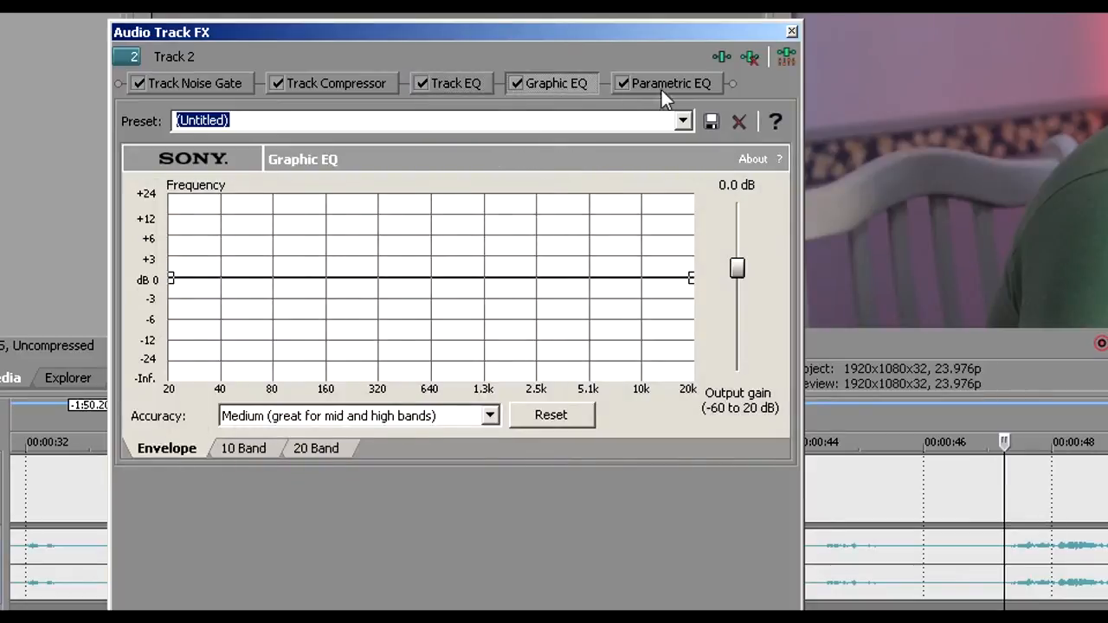
{"action": "left_click", "coordinate": [664, 90]}
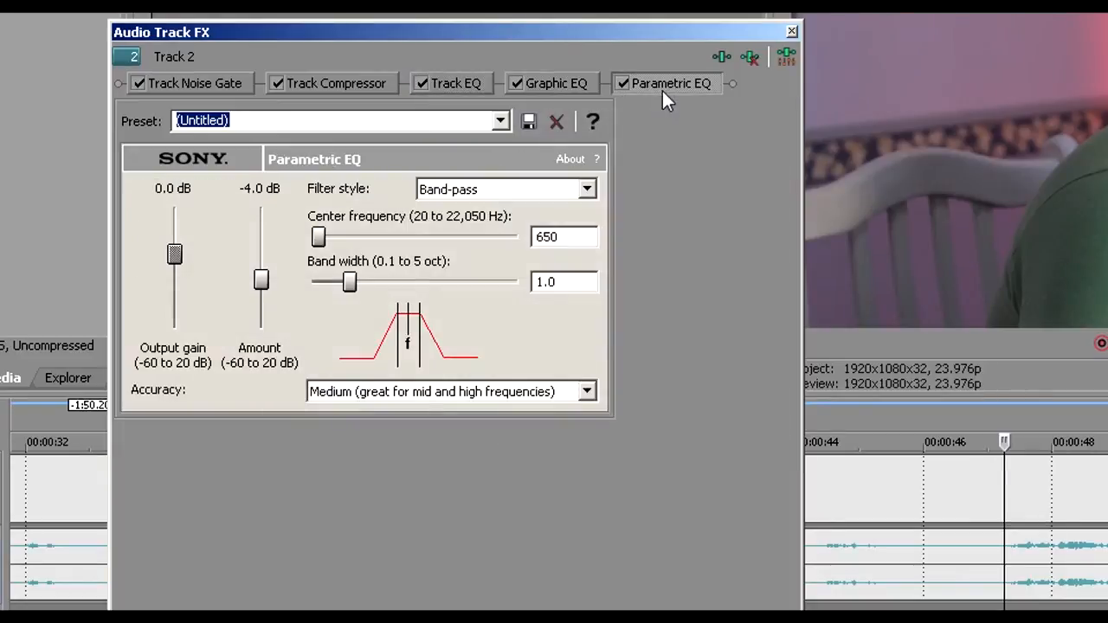
{"action": "left_click", "coordinate": [463, 86]}
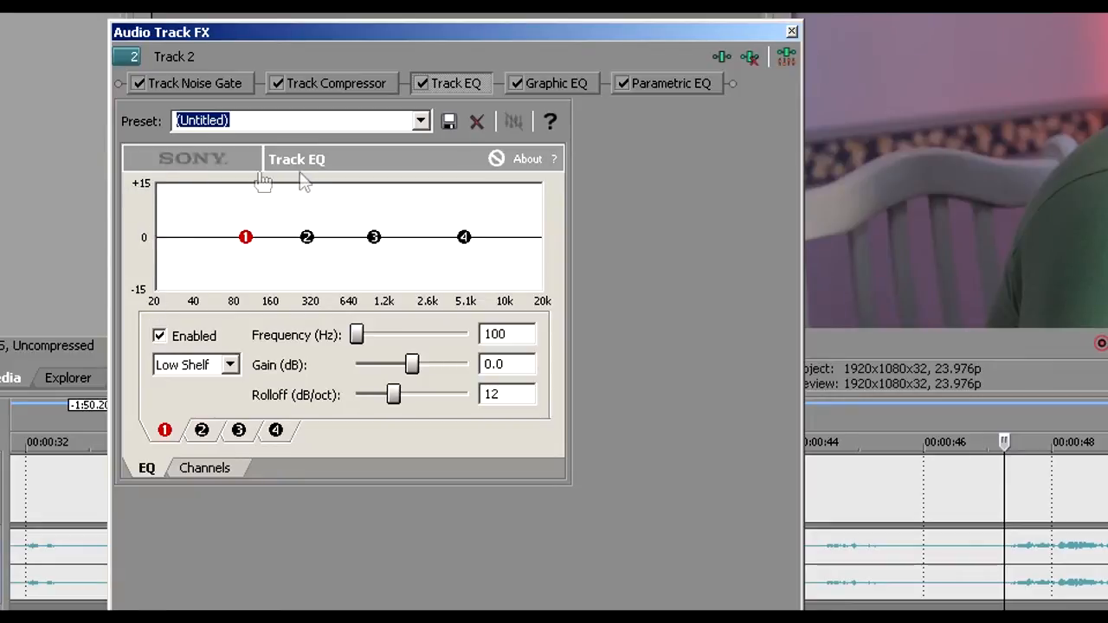
Try a 15 dB low-shelf boost at 93 Hz on band 1 of the Track EQ, and return it to 0 dB at 100 Hz
{"action": "left_click_drag", "start_coordinate": [246, 237], "coordinate": [242, 92]}
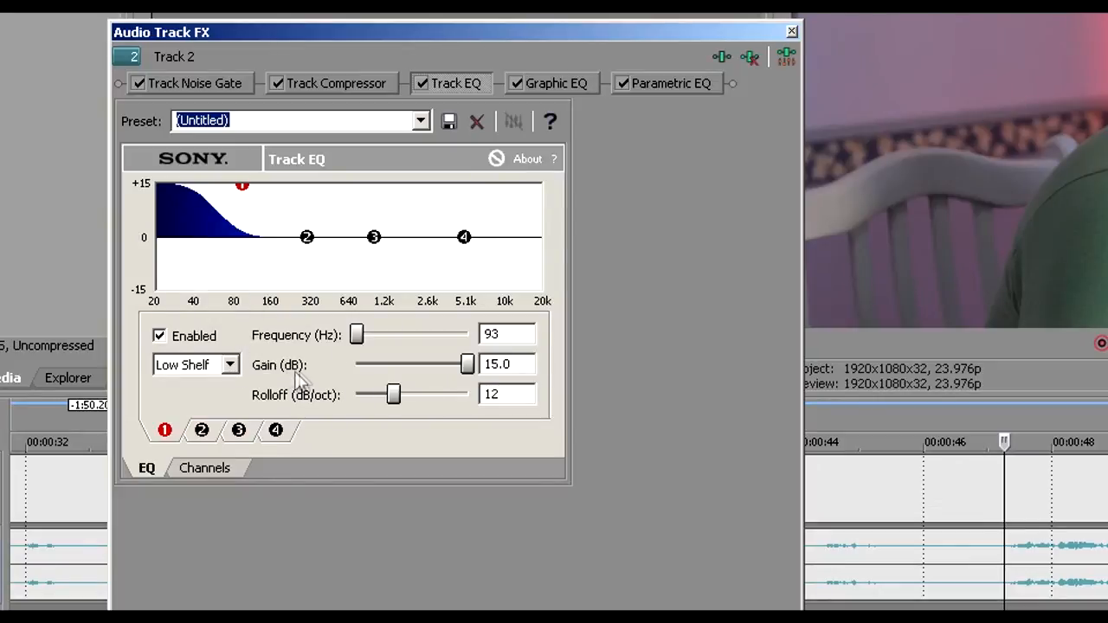
{"action": "double_click", "coordinate": [243, 187]}
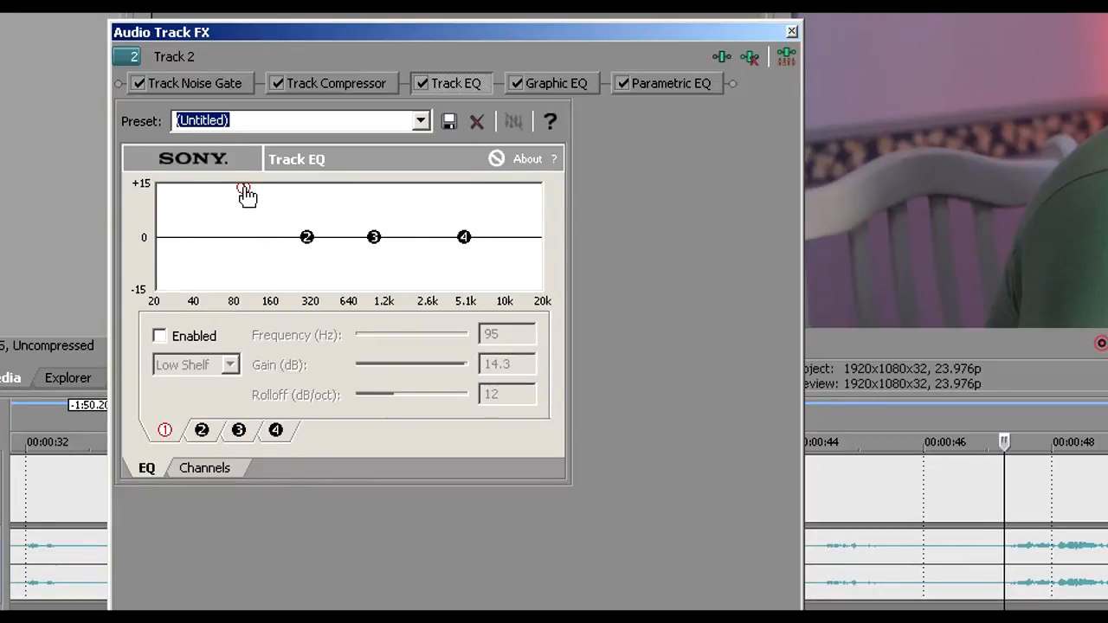
{"action": "left_click_drag", "start_coordinate": [243, 187], "coordinate": [250, 237]}
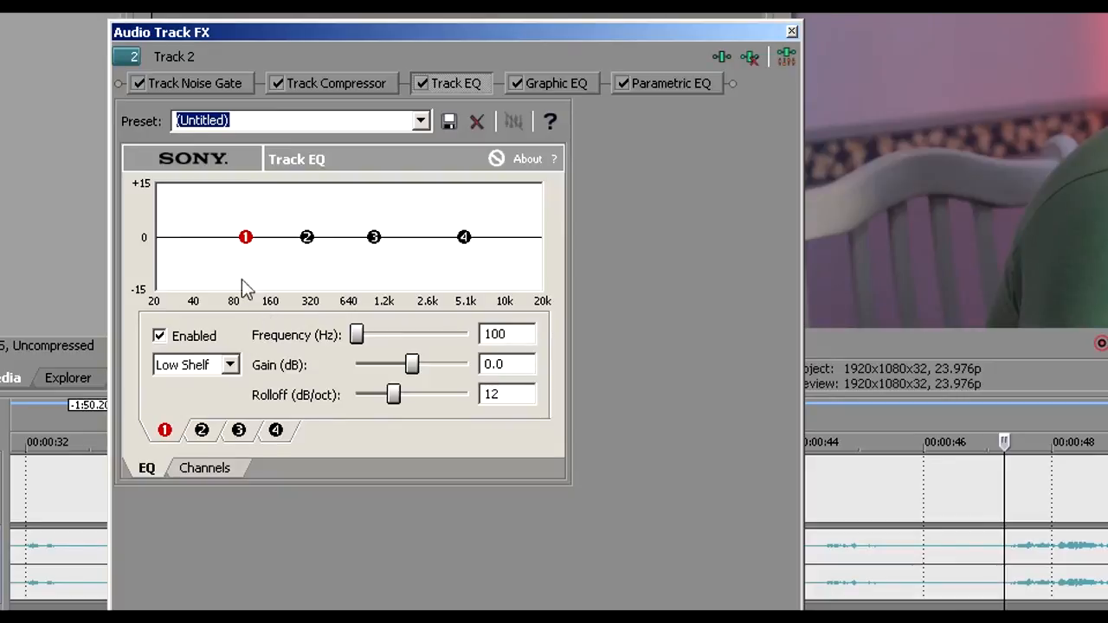
Inspect the settings of bands 1 and 2 and the channel options of the Track EQ
{"action": "left_click", "coordinate": [183, 246]}
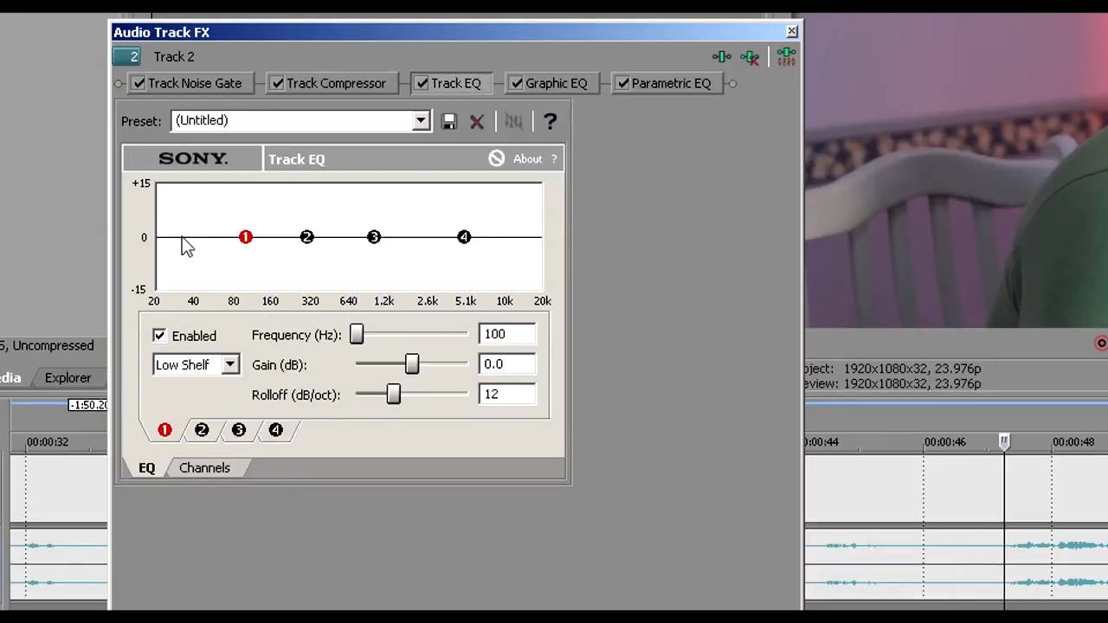
{"action": "left_click", "coordinate": [201, 429]}
{"action": "left_click", "coordinate": [164, 431]}
{"action": "left_click", "coordinate": [195, 469]}
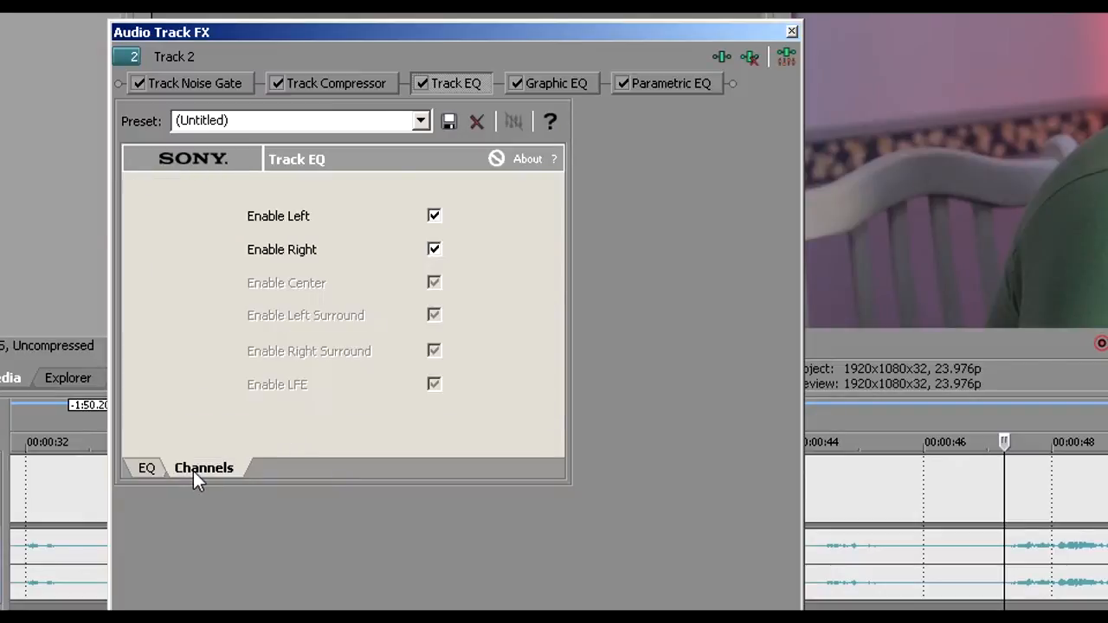
{"action": "left_click", "coordinate": [147, 468]}
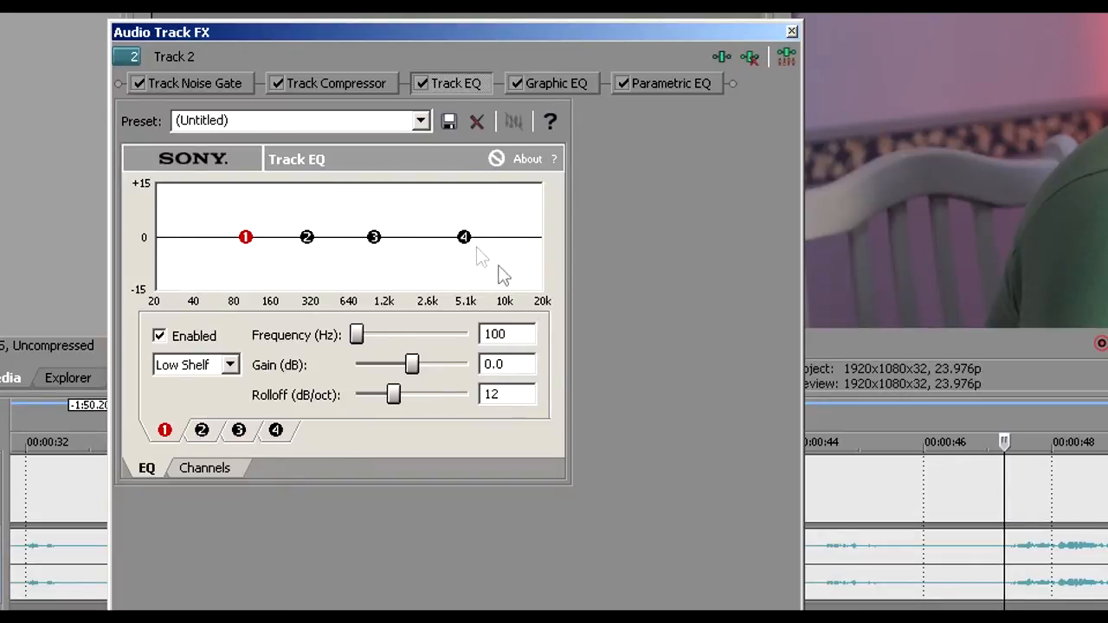
Compare the dialogue flat and with band 4 boosted 15 dB at 2,565 Hz, and return that band's gain to 0.3 dB
{"action": "left_click", "coordinate": [956, 605]}
{"action": "key", "text": "space"}
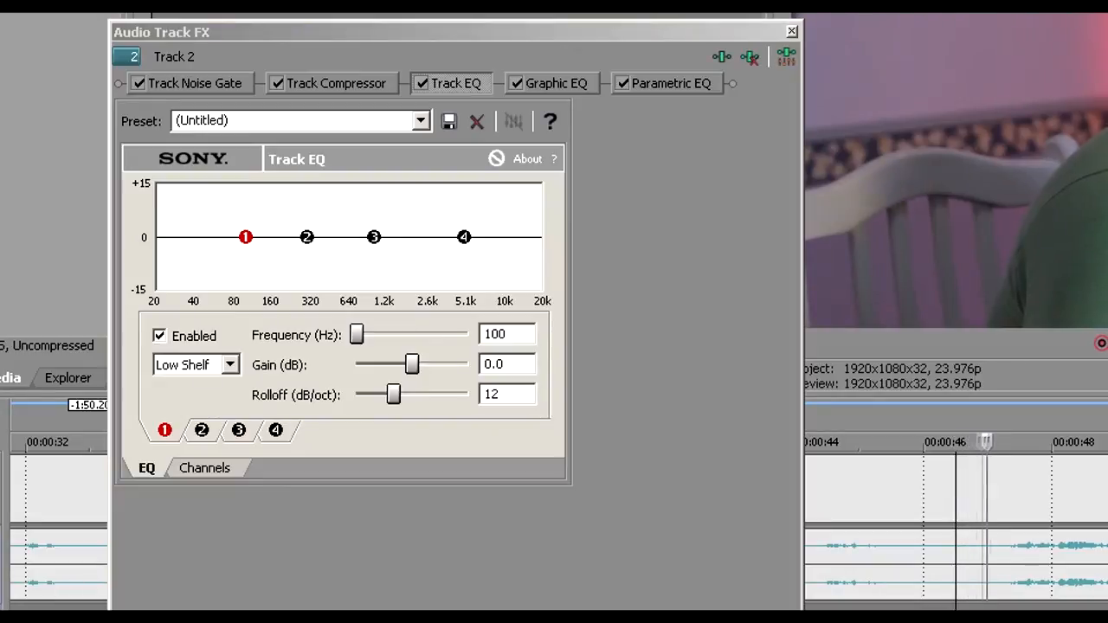
{"action": "left_click_drag", "start_coordinate": [465, 237], "coordinate": [430, 126]}
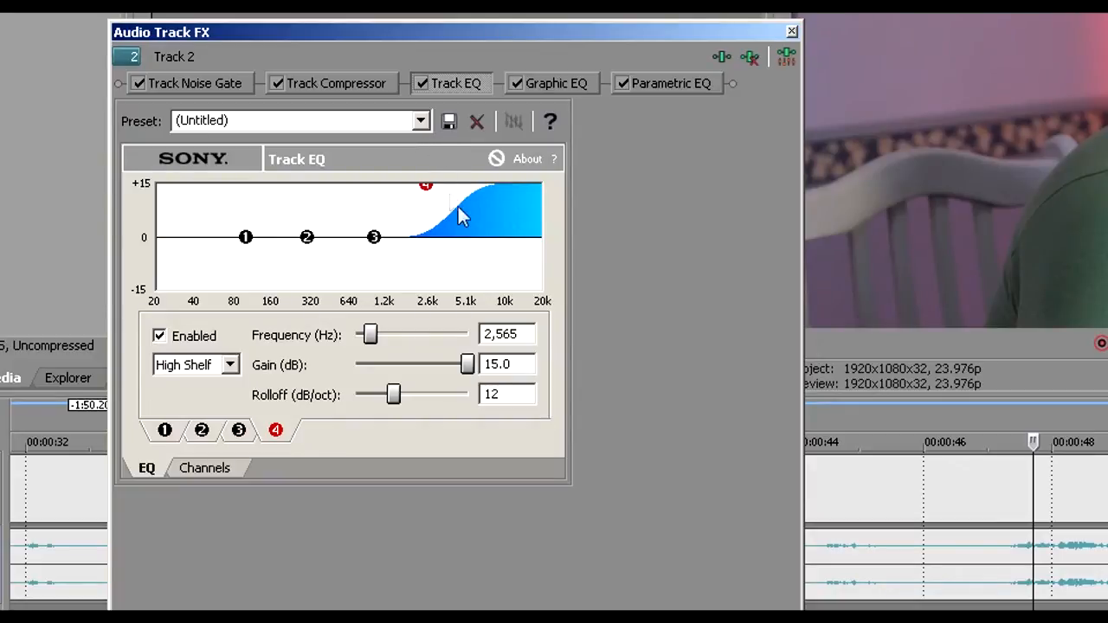
{"action": "left_click", "coordinate": [1008, 612]}
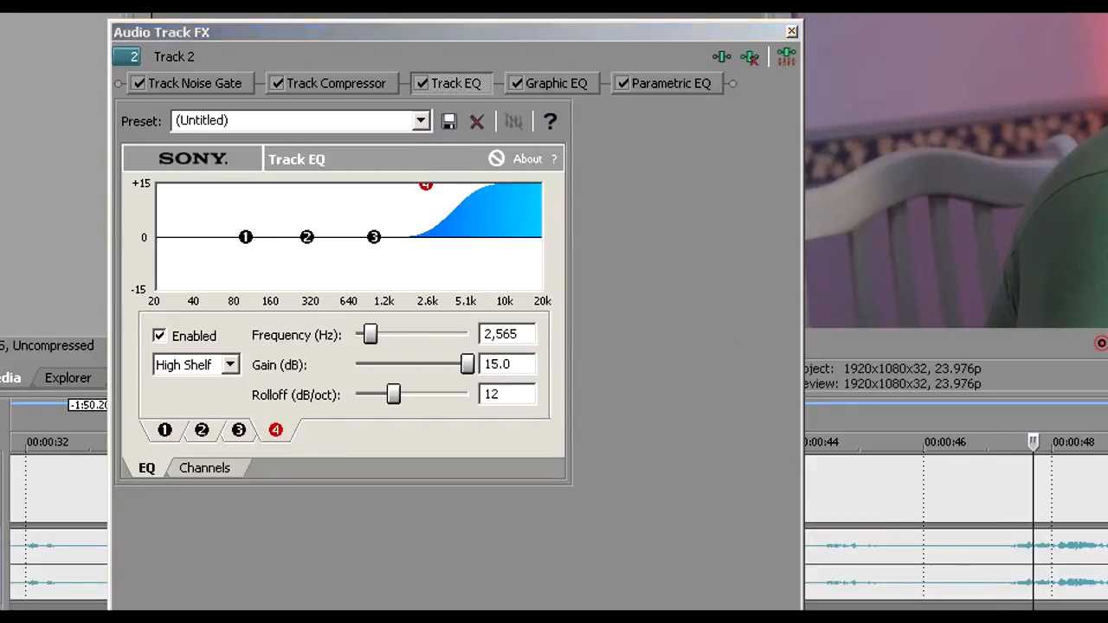
{"action": "key", "text": "space"}
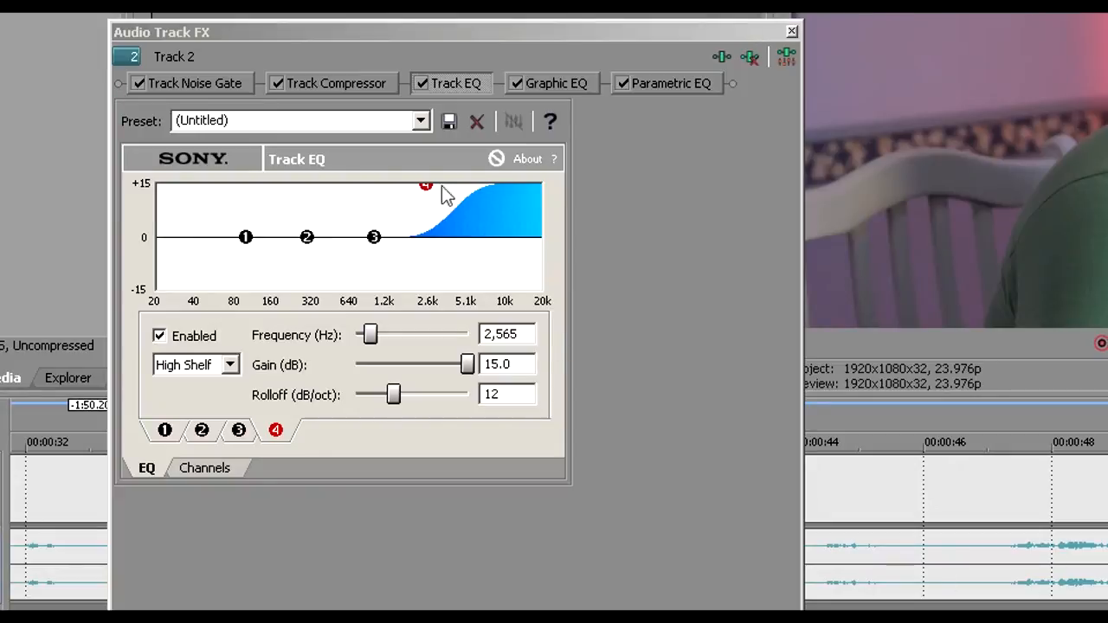
{"action": "mouse_move", "coordinate": [426, 185]}
{"action": "left_mouse_down"}
{"action": "mouse_move", "coordinate": [457, 217]}
{"action": "mouse_move", "coordinate": [450, 228]}
{"action": "mouse_move", "coordinate": [440, 194]}
{"action": "mouse_move", "coordinate": [426, 189]}
{"action": "left_mouse_up"}
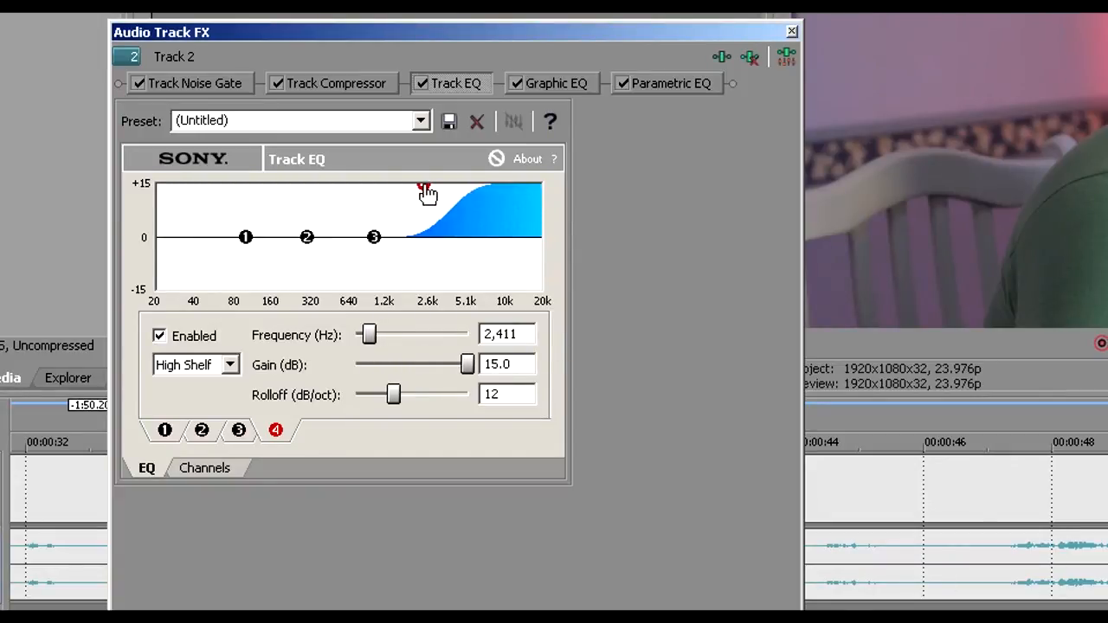
{"action": "left_click_drag", "start_coordinate": [428, 193], "coordinate": [449, 243]}
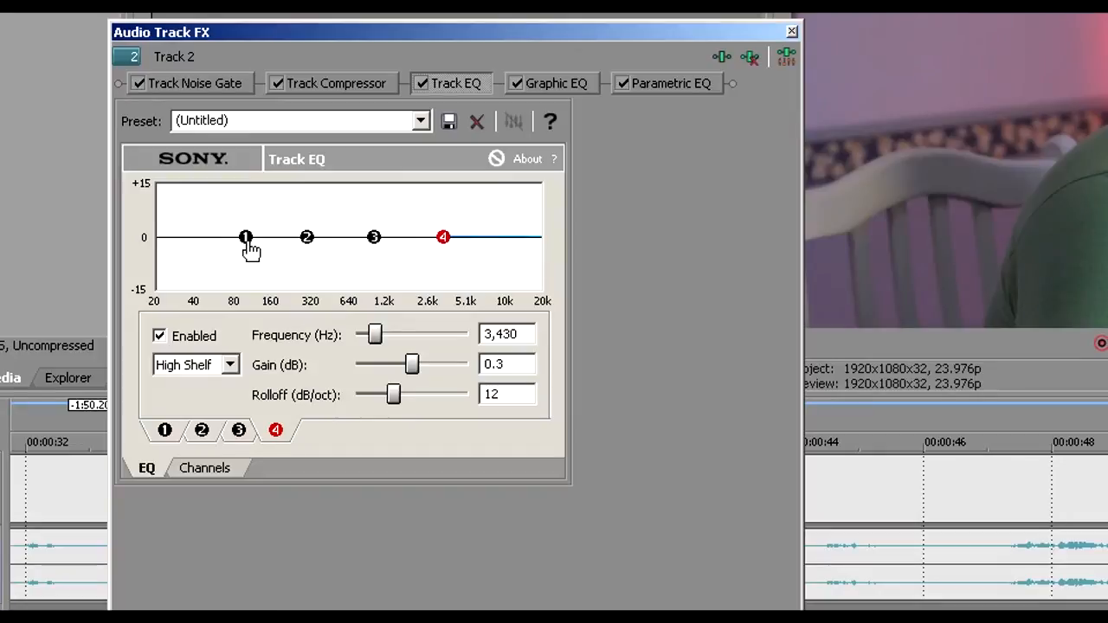
Try boosting band 1 by 12.4 dB at 99 Hz and band 2 by 15 dB at 257 Hz, returning each gain to 0 dB
{"action": "left_click_drag", "start_coordinate": [249, 245], "coordinate": [248, 198]}
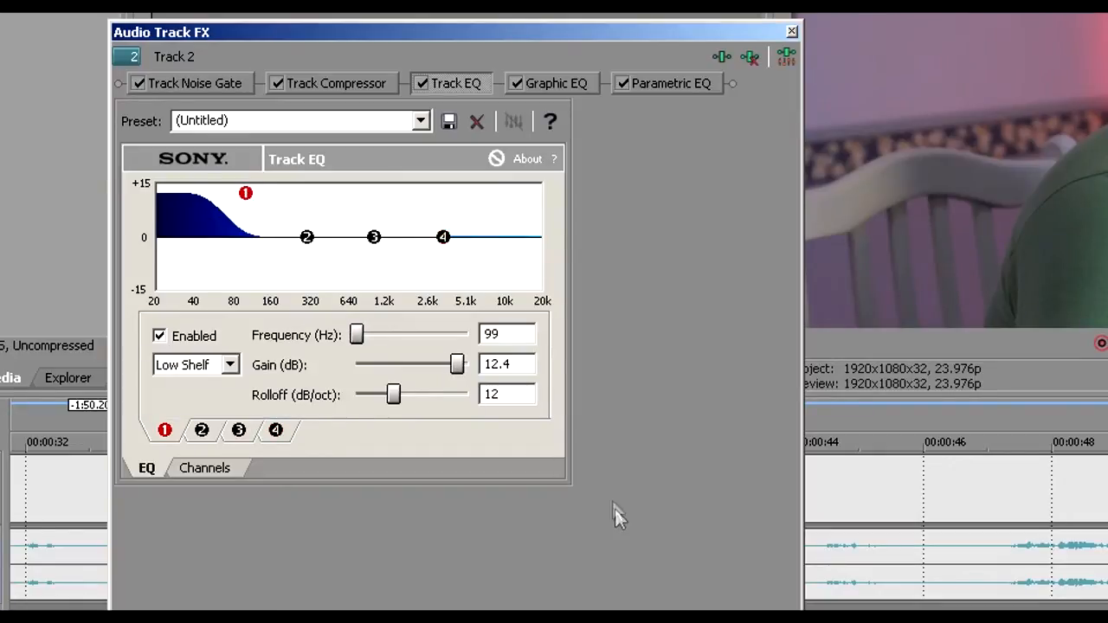
{"action": "left_click_drag", "start_coordinate": [244, 199], "coordinate": [251, 246]}
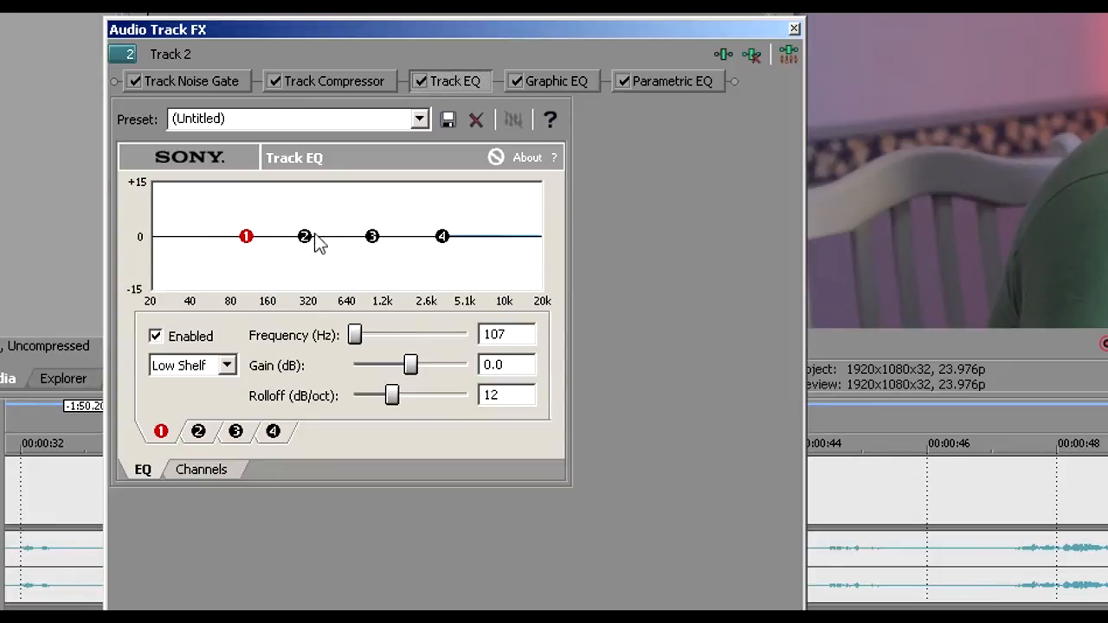
{"action": "left_click_drag", "start_coordinate": [305, 236], "coordinate": [297, 185]}
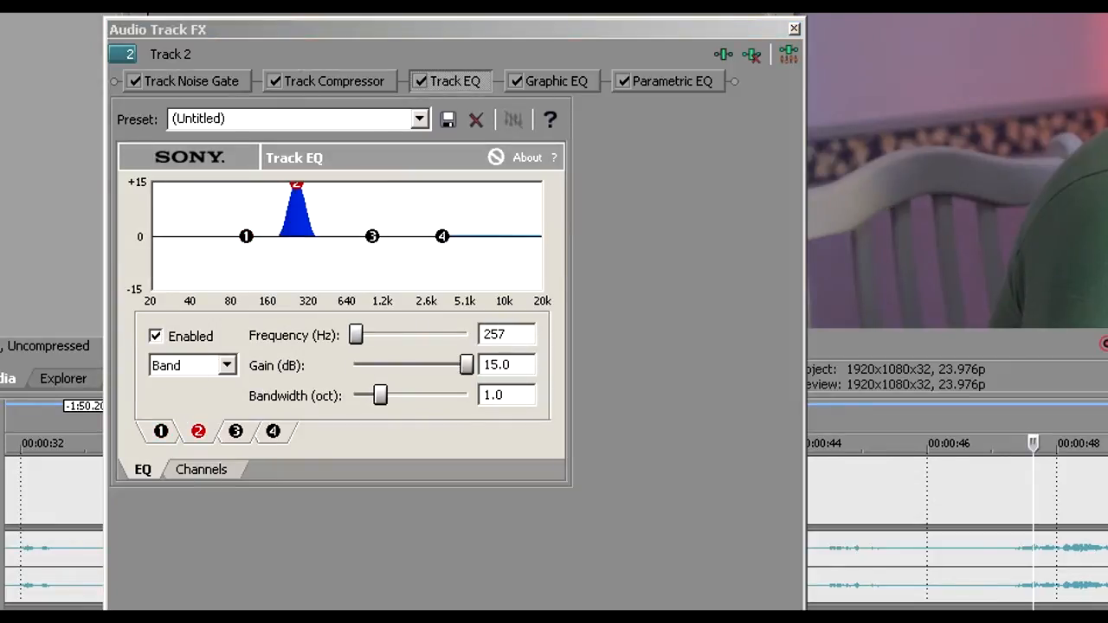
{"action": "key", "text": "space"}
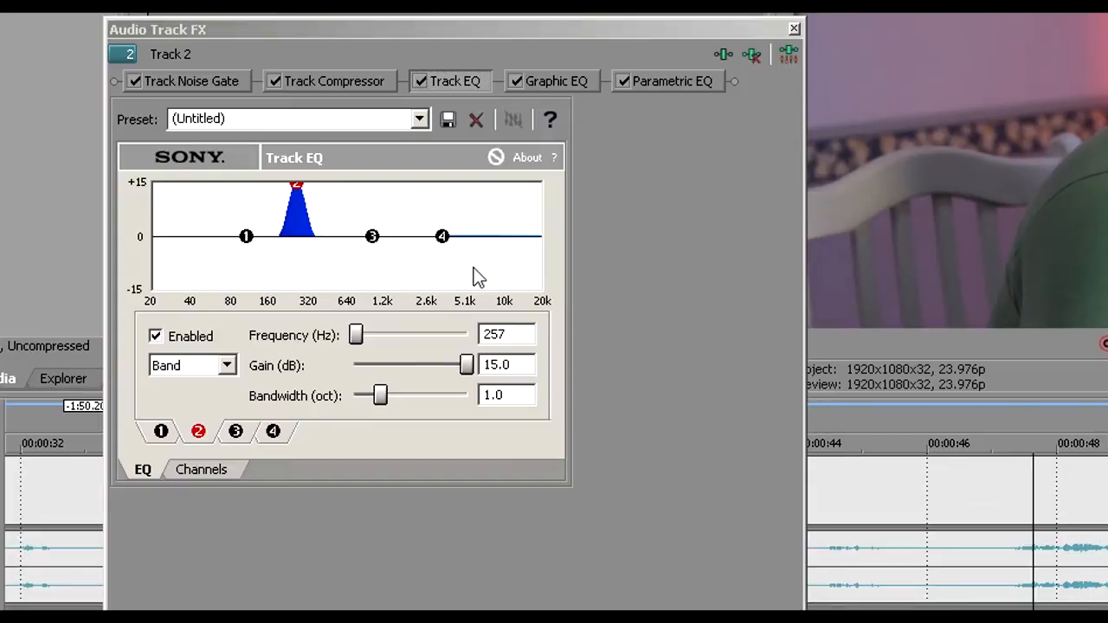
{"action": "left_click_drag", "start_coordinate": [292, 198], "coordinate": [311, 245]}
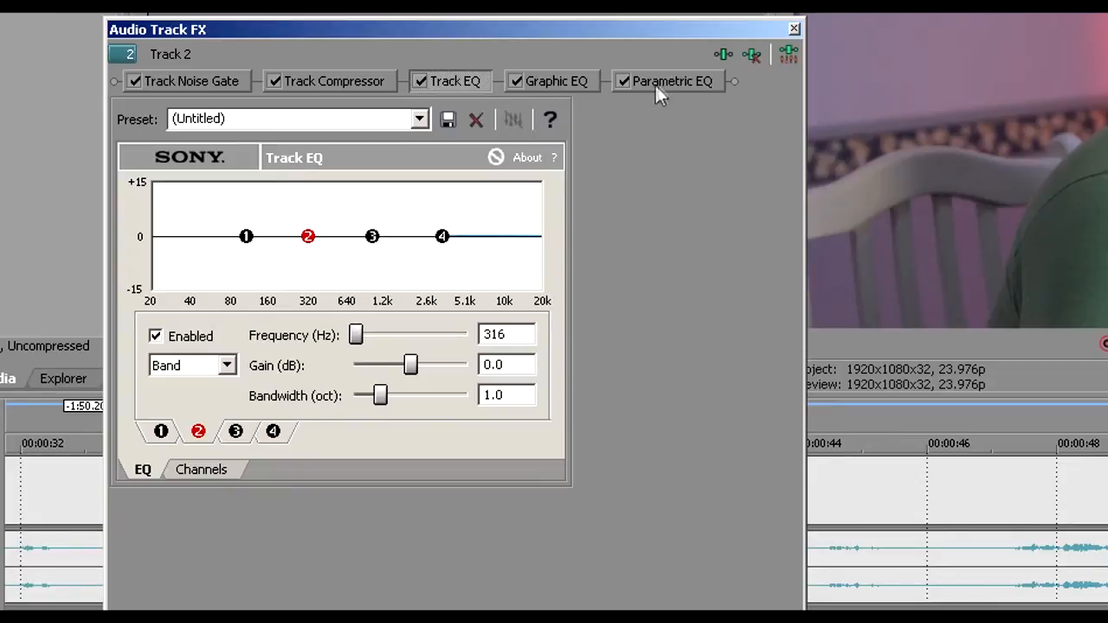
Remove the Track EQ from the audio effect chain and look over the Graphic EQ's presets
{"action": "left_click", "coordinate": [749, 67]}
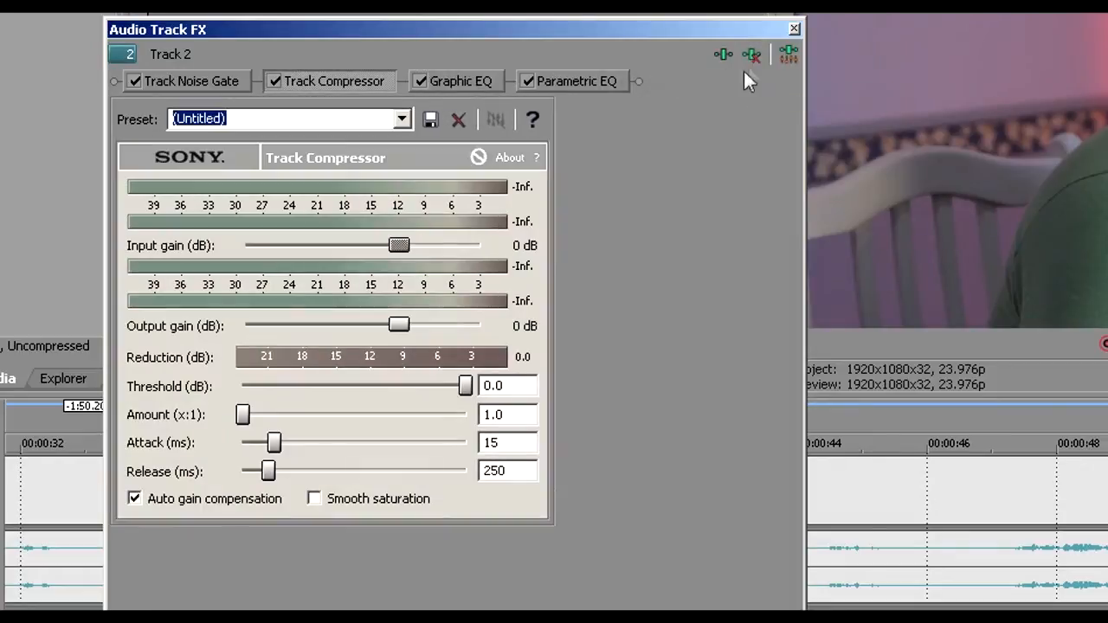
{"action": "left_click", "coordinate": [481, 79]}
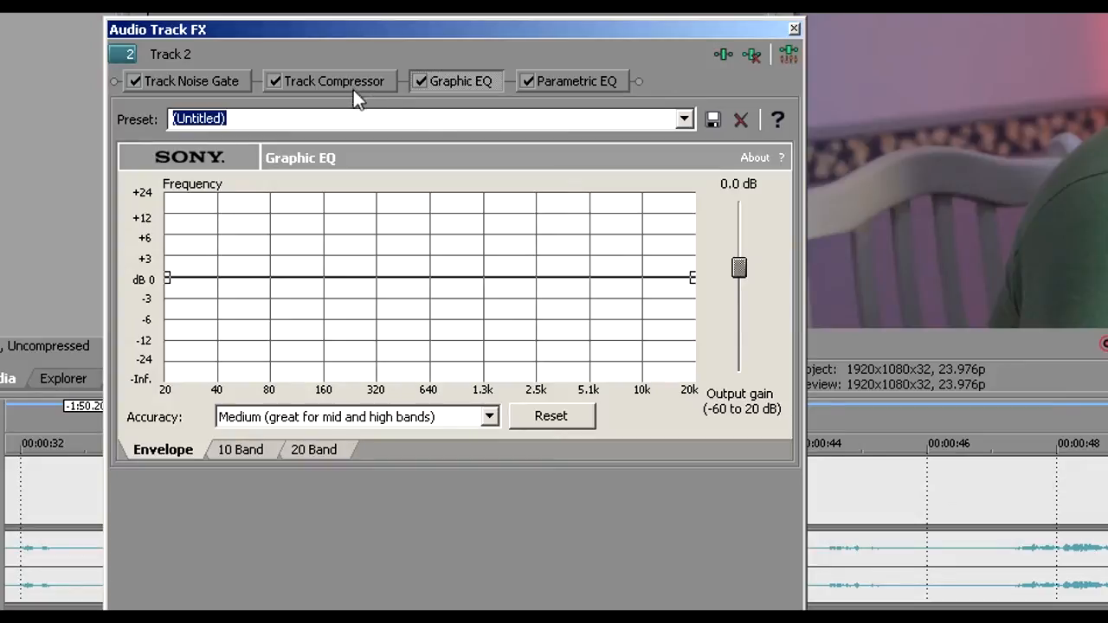
{"action": "left_click", "coordinate": [686, 118]}
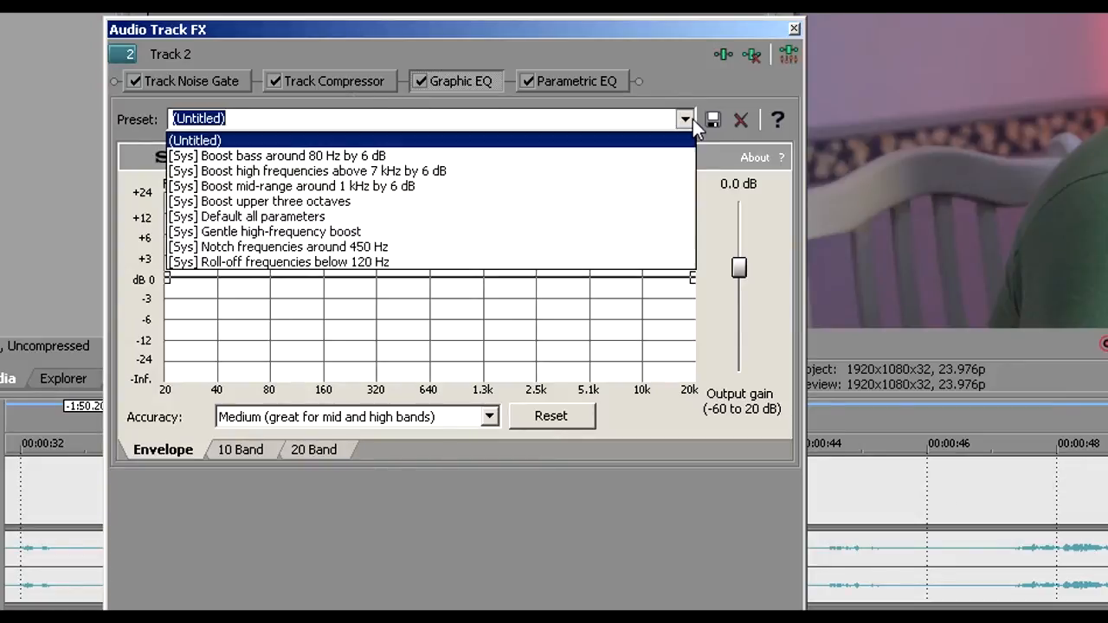
{"action": "left_click", "coordinate": [522, 124]}
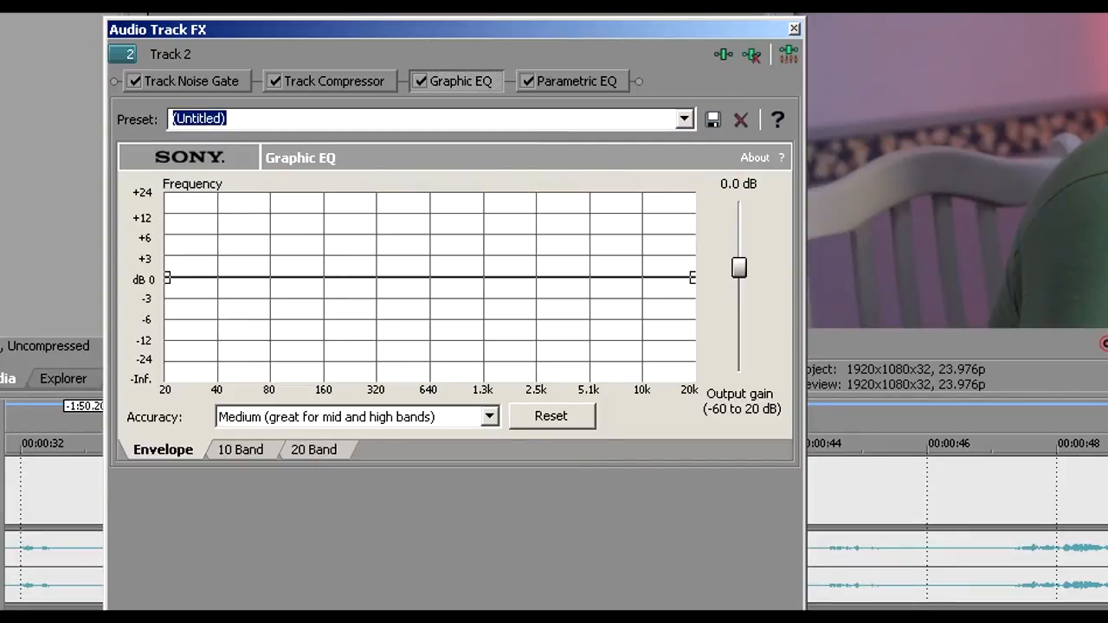
Add a marker at about 00:00:47 and select the dialogue from that marker onward as the playback region
{"action": "left_click", "coordinate": [1008, 555]}
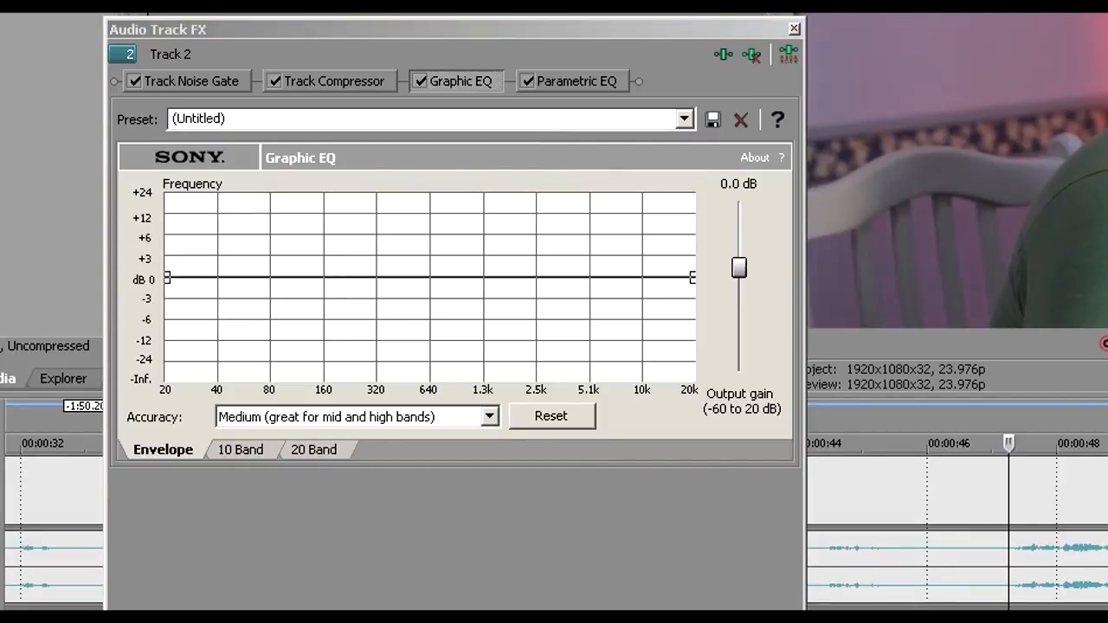
{"action": "left_click", "coordinate": [968, 602]}
{"action": "left_click", "coordinate": [993, 581]}
{"action": "key", "text": "m"}
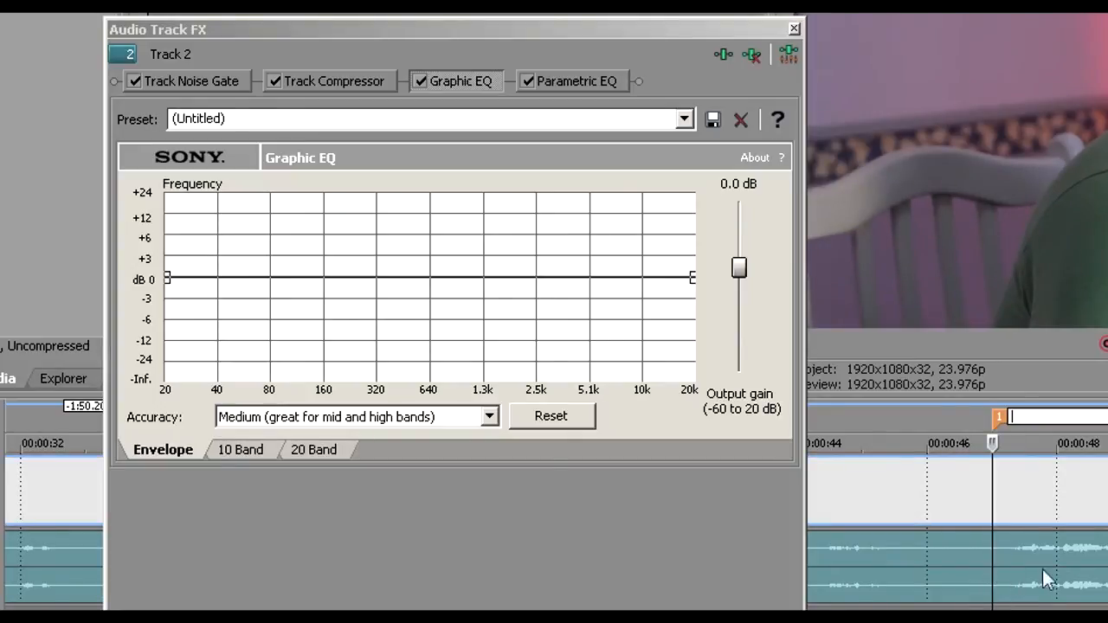
{"action": "key", "text": "Return"}
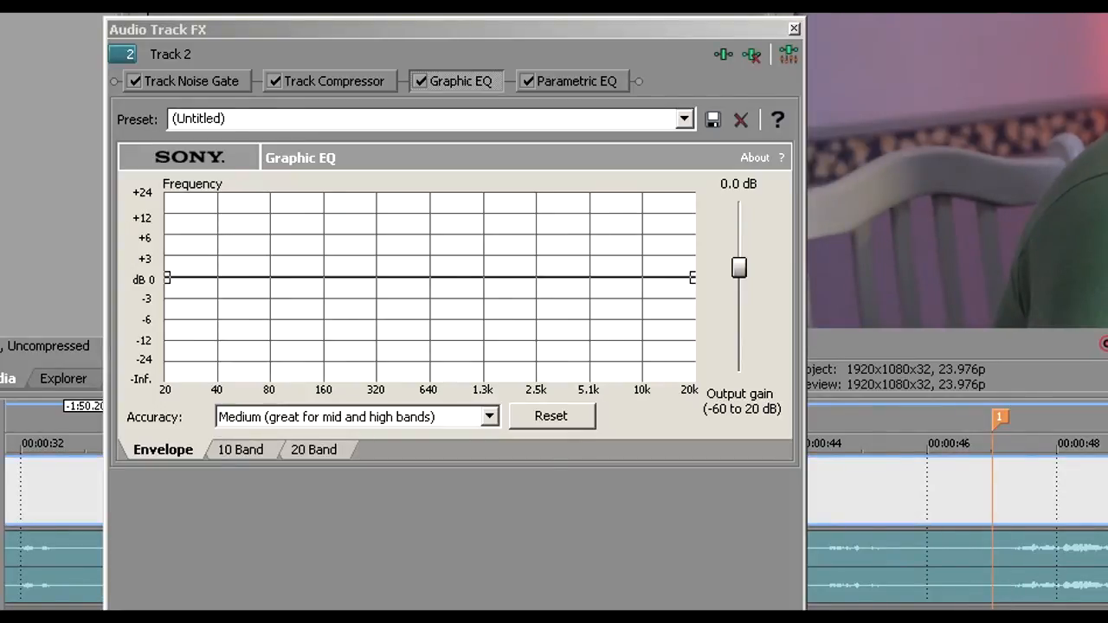
{"action": "left_click", "coordinate": [988, 518]}
{"action": "left_click_drag", "start_coordinate": [993, 520], "coordinate": [1106, 519]}
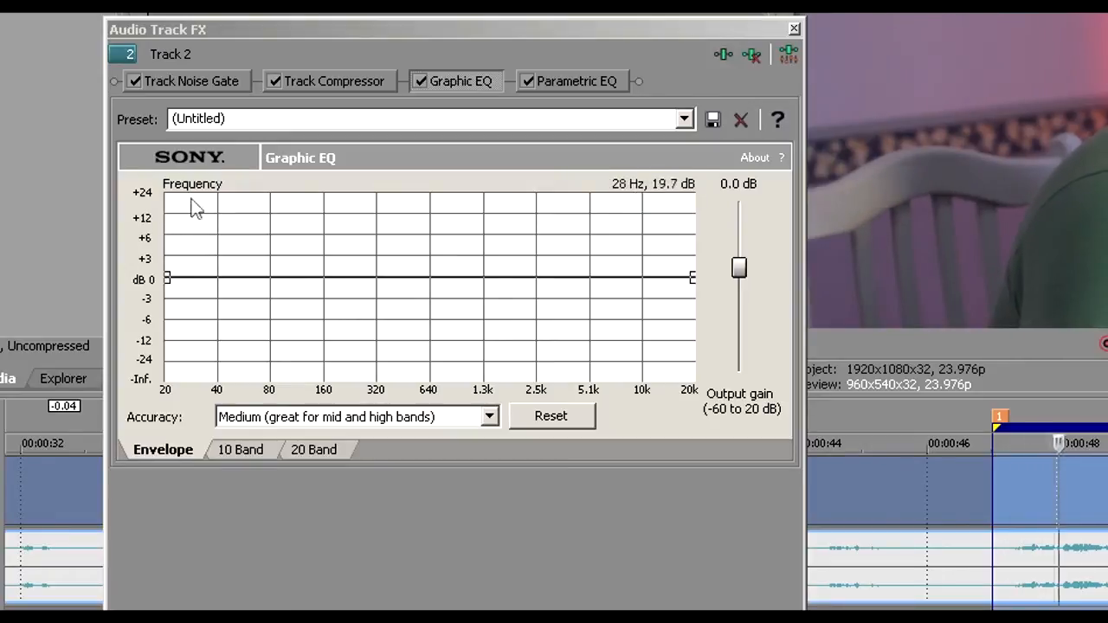
{"action": "left_click", "coordinate": [273, 74]}
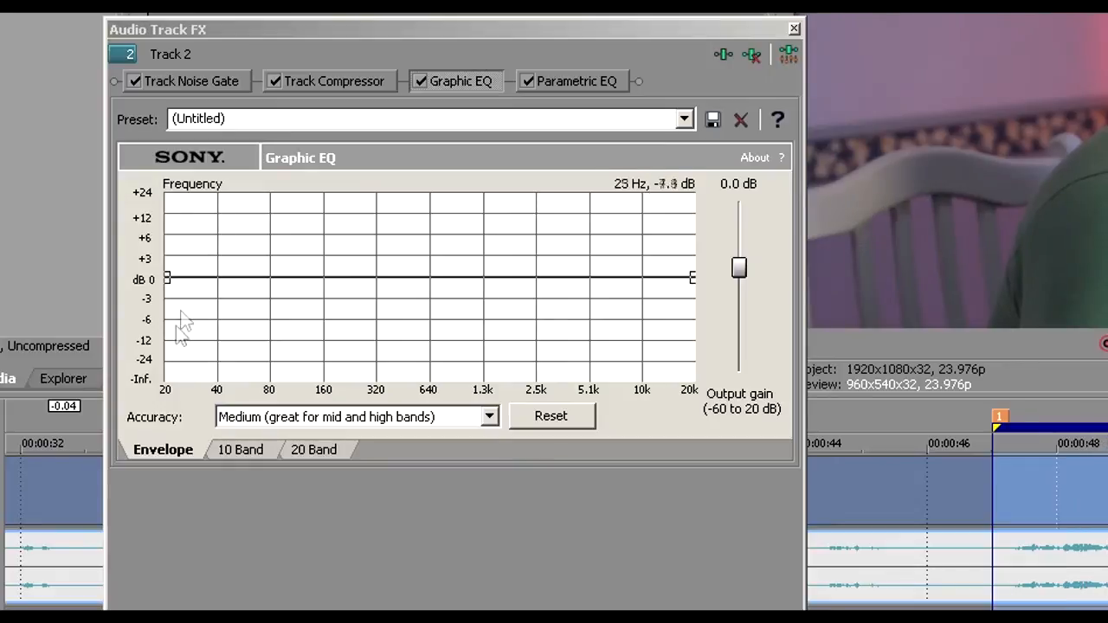
Try an uneven Graphic EQ envelope, boosting the lows and mids, adding a peak near 3.6 kHz and dipping the highs slightly
{"action": "left_click", "coordinate": [200, 277]}
{"action": "mouse_move", "coordinate": [205, 276]}
{"action": "left_mouse_down"}
{"action": "mouse_move", "coordinate": [200, 233]}
{"action": "mouse_move", "coordinate": [264, 214]}
{"action": "left_mouse_up"}
{"action": "left_click_drag", "start_coordinate": [378, 230], "coordinate": [381, 195]}
{"action": "left_click_drag", "start_coordinate": [315, 208], "coordinate": [315, 241]}
{"action": "left_click", "coordinate": [225, 228]}
{"action": "left_click", "coordinate": [178, 266]}
{"action": "left_click", "coordinate": [186, 257]}
{"action": "left_click", "coordinate": [254, 232]}
{"action": "left_click", "coordinate": [290, 256]}
{"action": "left_click", "coordinate": [368, 262]}
{"action": "left_click", "coordinate": [414, 230]}
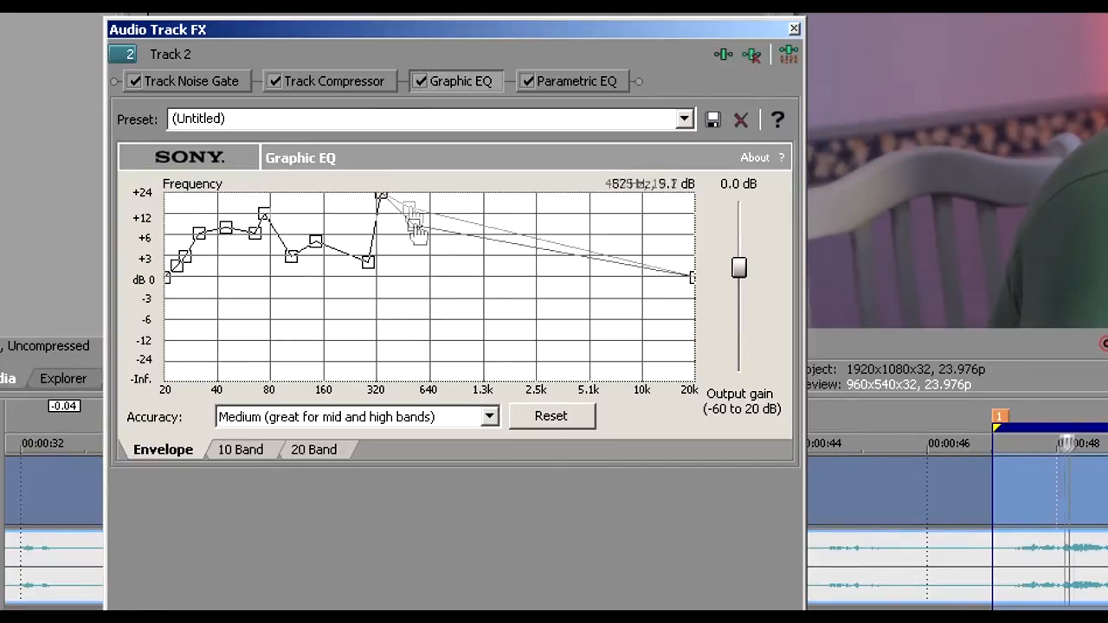
{"action": "left_click_drag", "start_coordinate": [376, 220], "coordinate": [409, 261]}
{"action": "mouse_move", "coordinate": [470, 239]}
{"action": "left_mouse_down"}
{"action": "mouse_move", "coordinate": [475, 260]}
{"action": "mouse_move", "coordinate": [508, 277]}
{"action": "mouse_move", "coordinate": [450, 266]}
{"action": "left_mouse_up"}
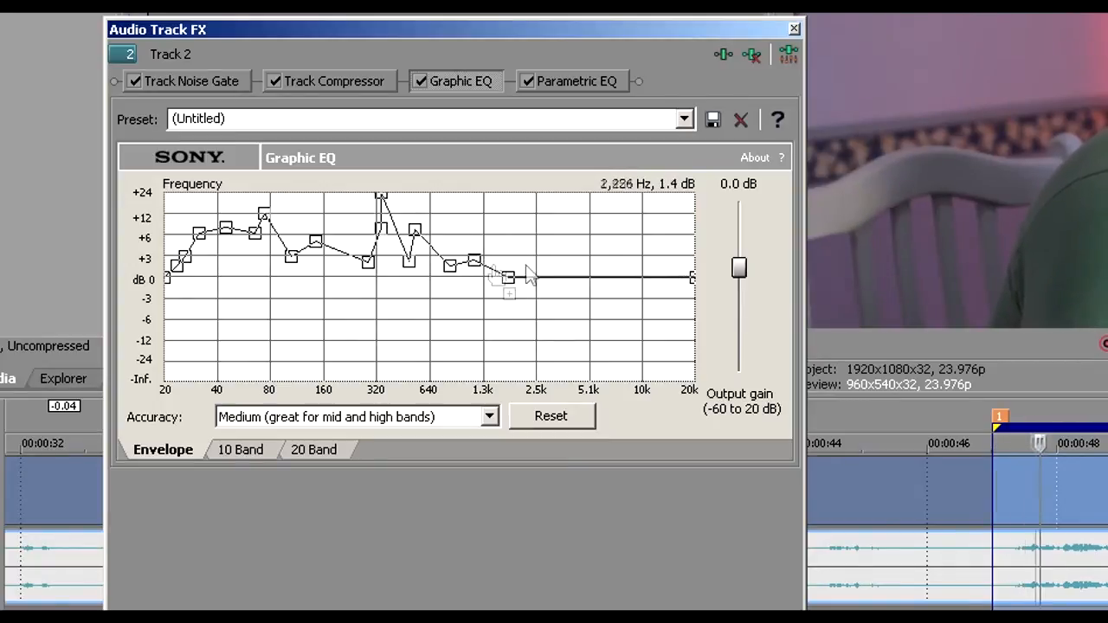
{"action": "left_click_drag", "start_coordinate": [553, 277], "coordinate": [552, 232]}
{"action": "left_click", "coordinate": [623, 279]}
{"action": "left_click", "coordinate": [587, 272]}
{"action": "left_click_drag", "start_coordinate": [589, 274], "coordinate": [584, 282]}
{"action": "left_click_drag", "start_coordinate": [665, 279], "coordinate": [666, 300]}
{"action": "left_click_drag", "start_coordinate": [738, 271], "coordinate": [748, 161]}
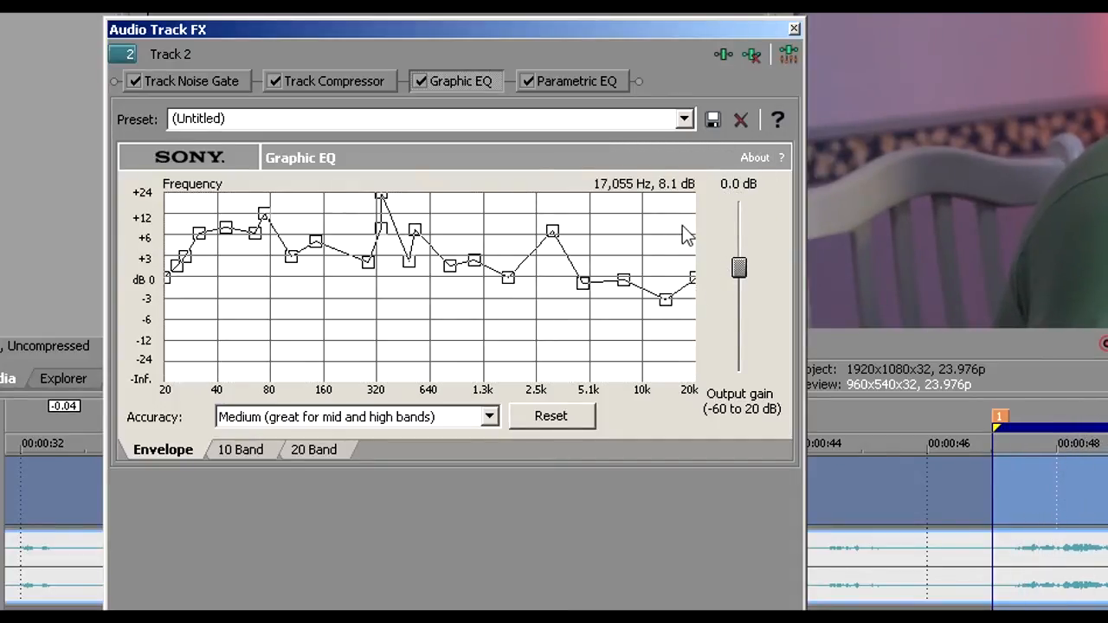
Compare how the drawn envelope appears in the Graphic EQ's 10 Band and 20 Band views
{"action": "left_click", "coordinate": [241, 457]}
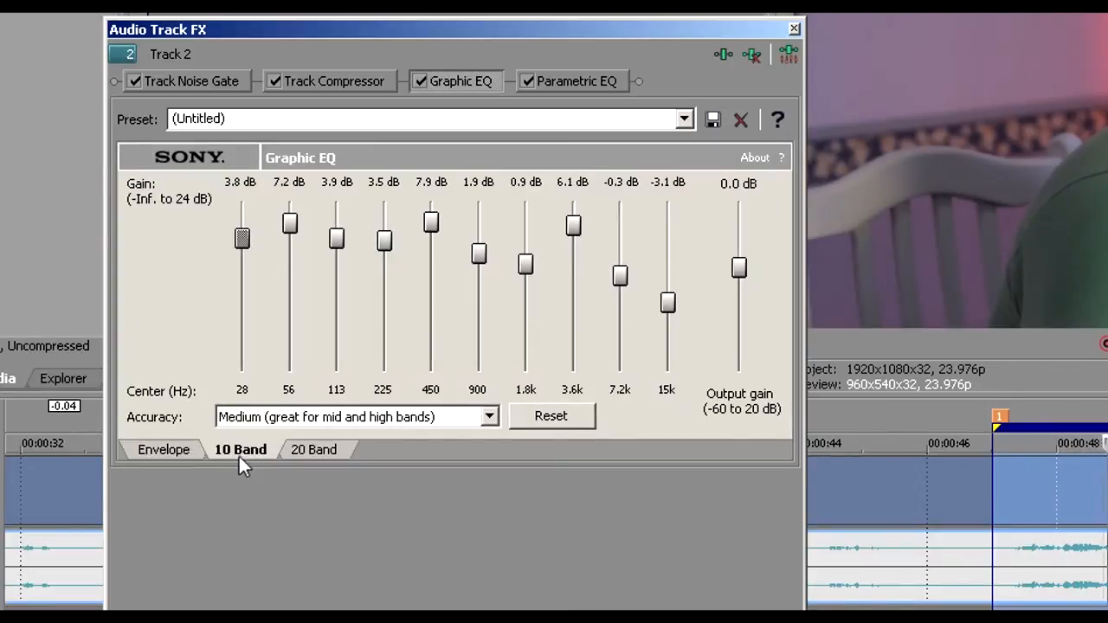
{"action": "left_click", "coordinate": [180, 456]}
{"action": "left_click", "coordinate": [296, 456]}
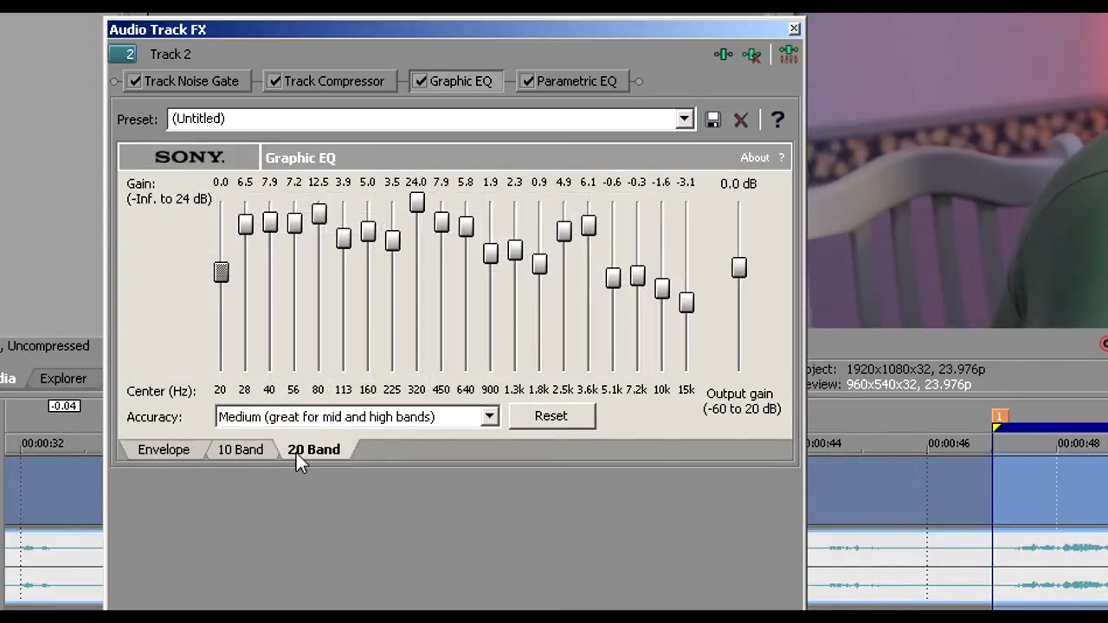
{"action": "left_click", "coordinate": [173, 450]}
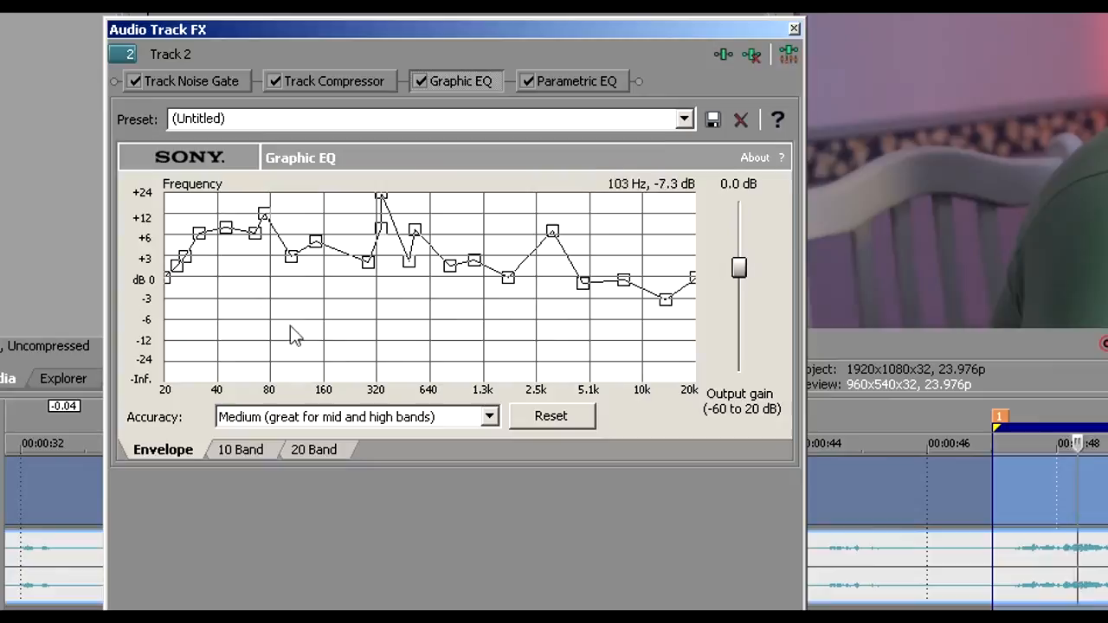
Reset the Graphic EQ envelope to flat and check the available accuracy options
{"action": "left_click", "coordinate": [541, 416]}
{"action": "left_click", "coordinate": [445, 423]}
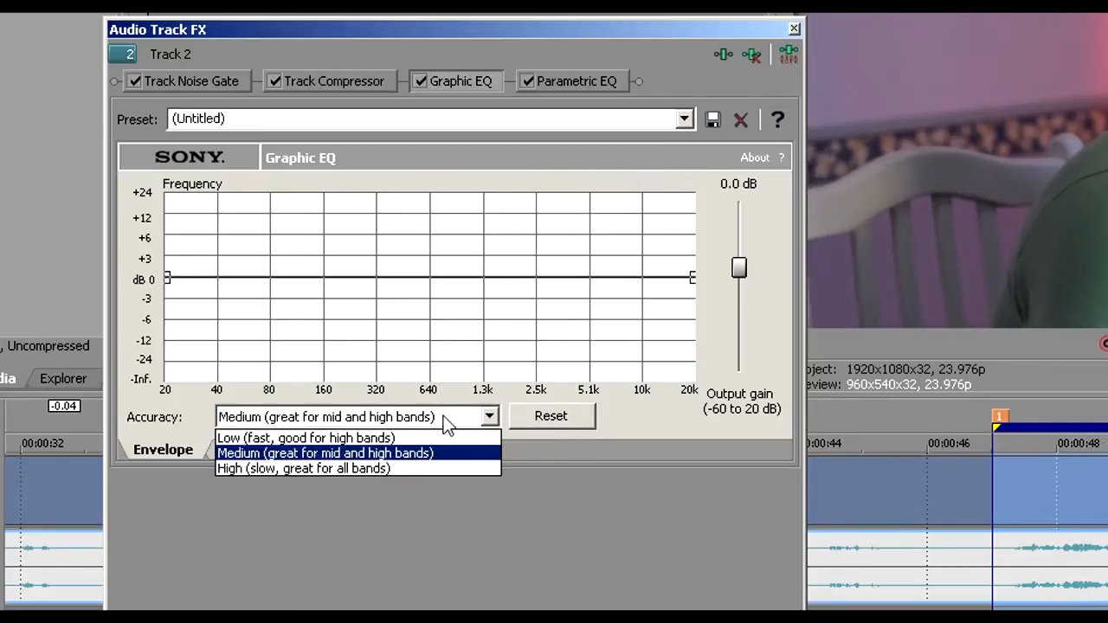
{"action": "left_click", "coordinate": [445, 424]}
In the 20 Band view, compare the dialogue with the 20 Hz band flat and boosted, leaving it at 24 dB
{"action": "left_click", "coordinate": [339, 458]}
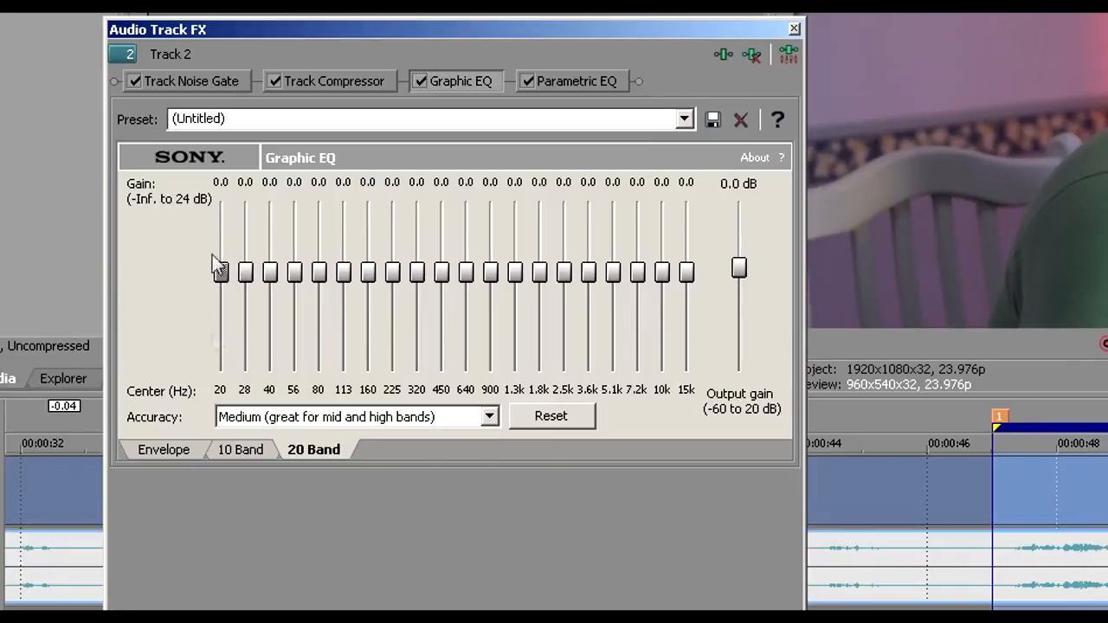
{"action": "left_click_drag", "start_coordinate": [218, 284], "coordinate": [219, 199]}
{"action": "left_click", "coordinate": [3, 554]}
{"action": "key", "text": "space"}
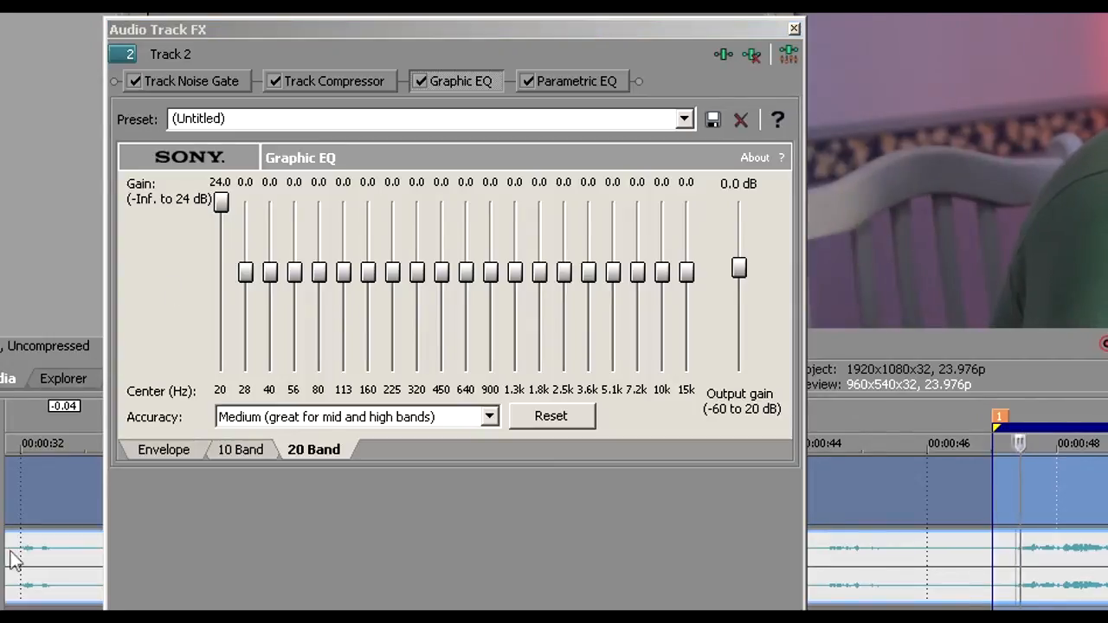
{"action": "double_click", "coordinate": [216, 207]}
{"action": "key", "text": "space"}
{"action": "left_click_drag", "start_coordinate": [221, 273], "coordinate": [222, 199]}
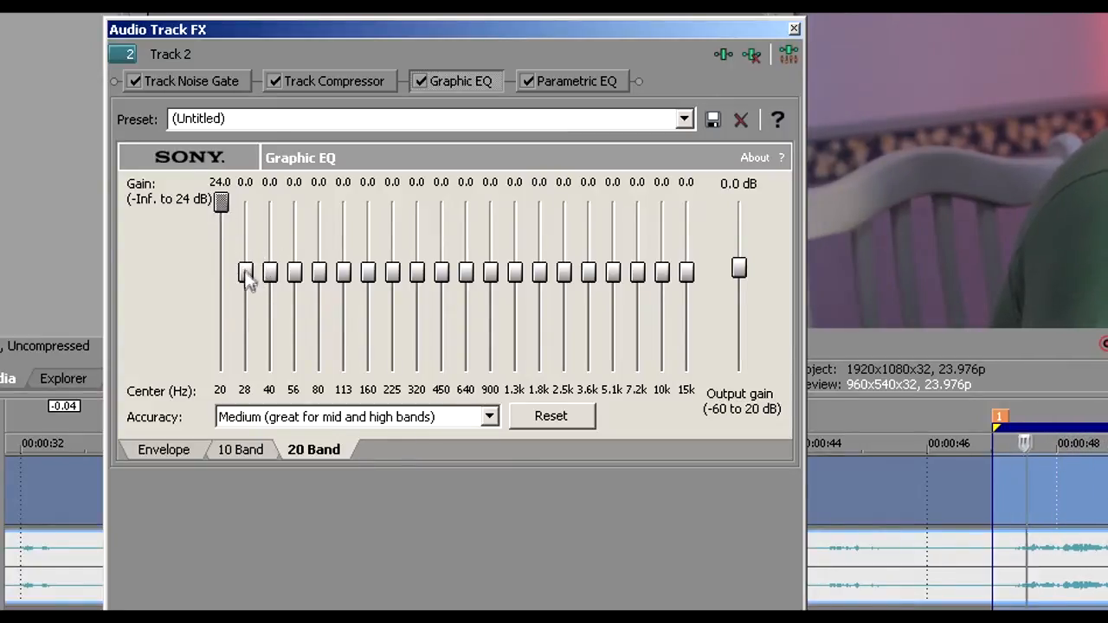
Raise the 28 and 40 Hz bands to 24 dB, the 56 Hz band to 10.8 dB and the 80 Hz band to 5.2 dB
{"action": "left_click_drag", "start_coordinate": [246, 272], "coordinate": [248, 162]}
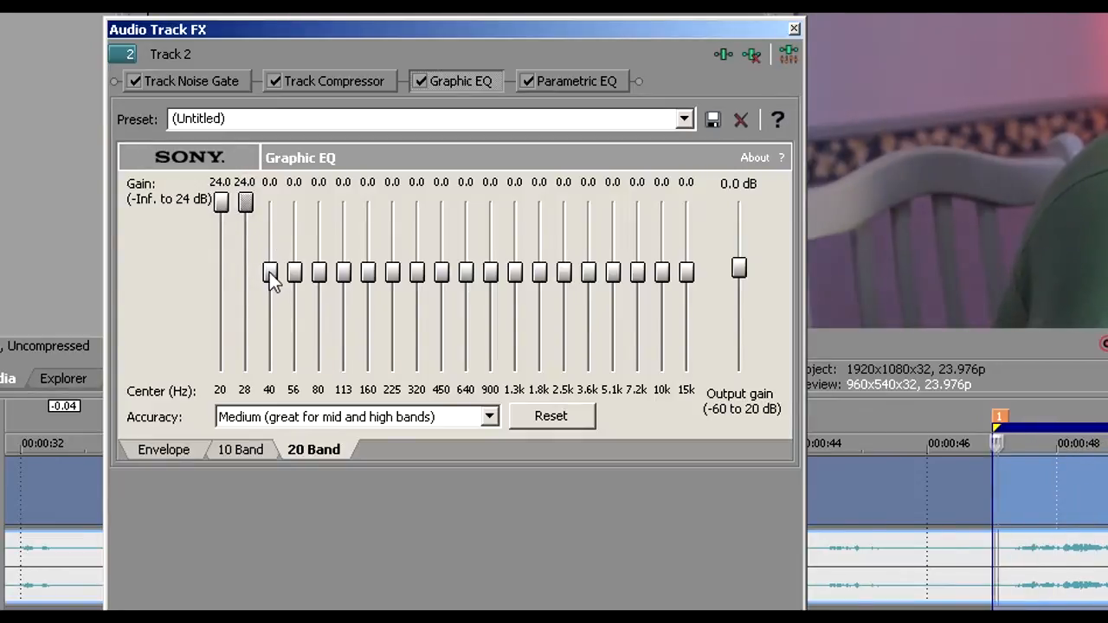
{"action": "left_click_drag", "start_coordinate": [270, 274], "coordinate": [269, 169]}
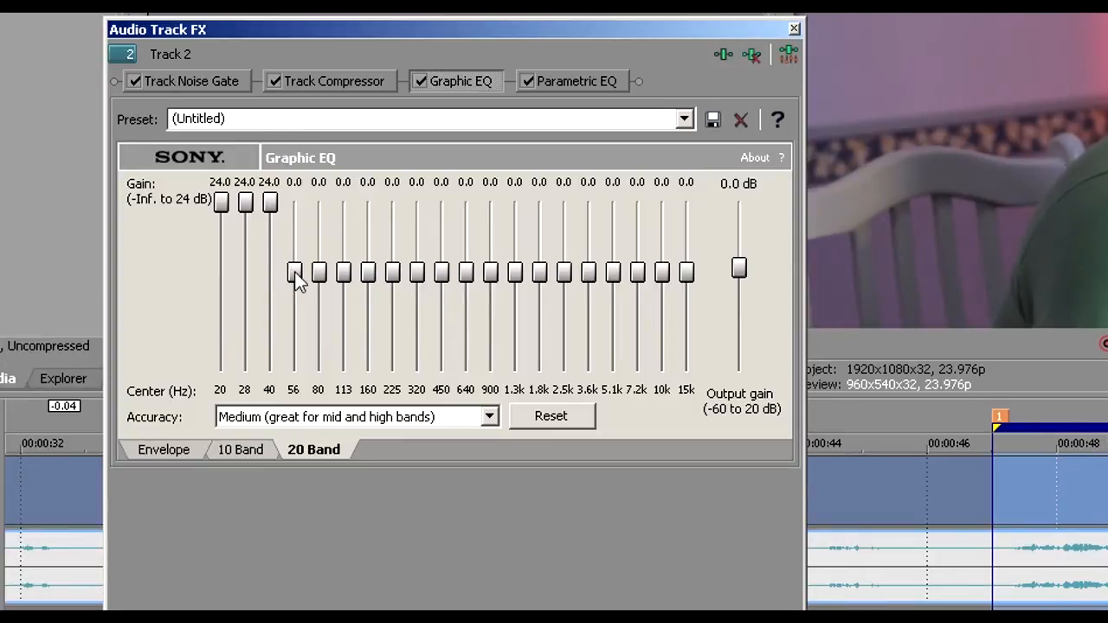
{"action": "left_click_drag", "start_coordinate": [294, 274], "coordinate": [295, 194]}
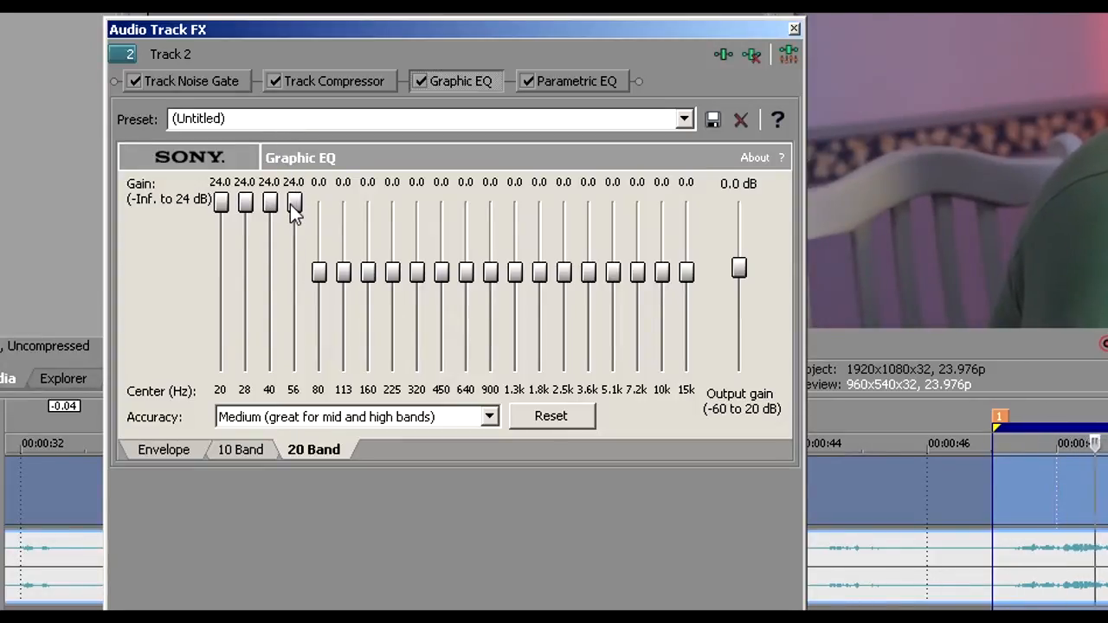
{"action": "left_click_drag", "start_coordinate": [296, 201], "coordinate": [295, 215]}
{"action": "left_click_drag", "start_coordinate": [321, 278], "coordinate": [319, 199]}
{"action": "left_click", "coordinate": [320, 237]}
Audition the 113 and 160 Hz bands at 24 dB, then set them to 2.2 dB and -2.6 dB respectively
{"action": "left_click_drag", "start_coordinate": [344, 273], "coordinate": [336, 157]}
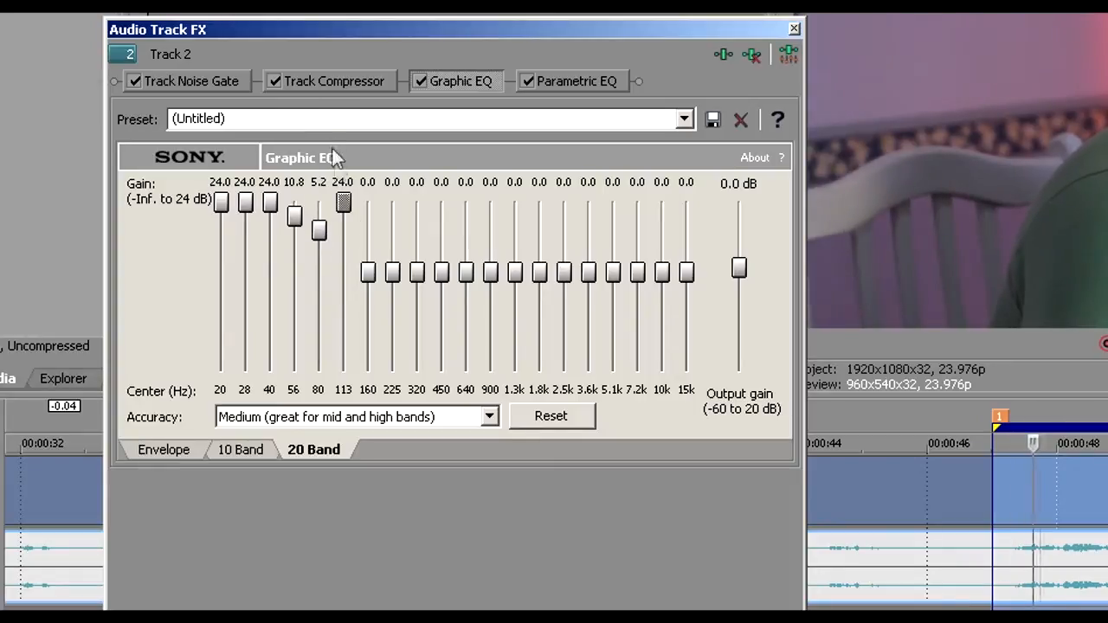
{"action": "left_click_drag", "start_coordinate": [343, 197], "coordinate": [369, 200]}
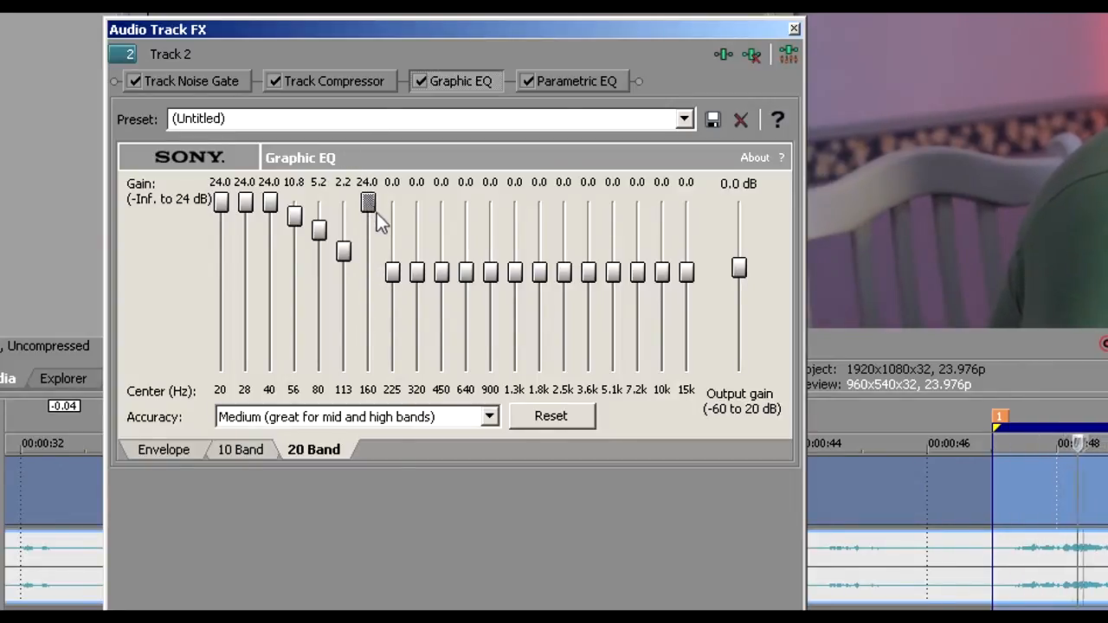
{"action": "left_click_drag", "start_coordinate": [364, 204], "coordinate": [377, 289]}
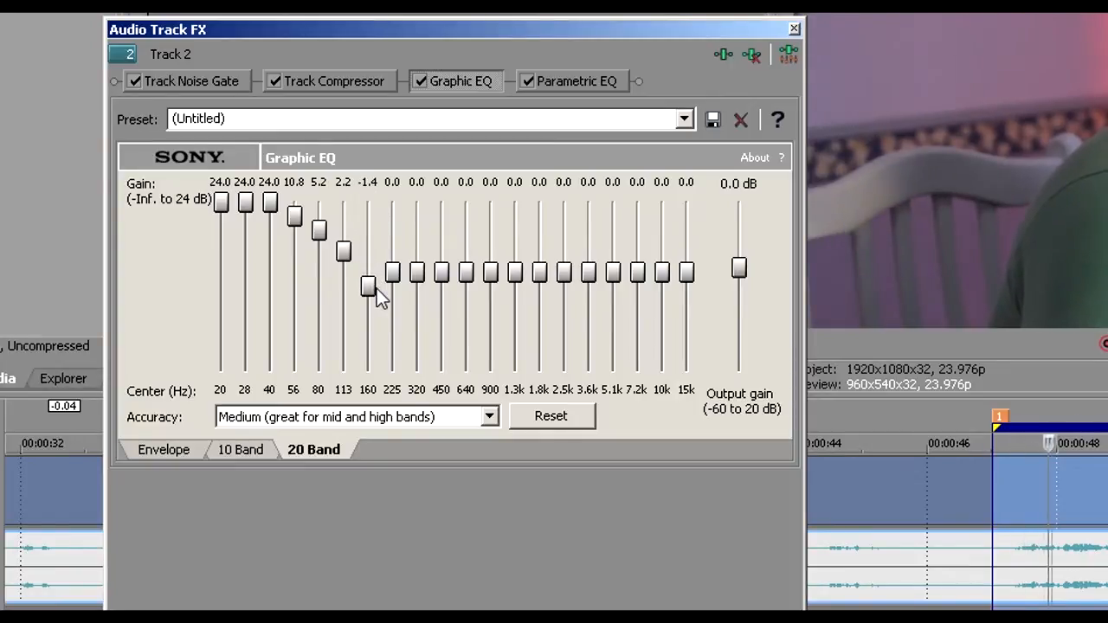
{"action": "left_click_drag", "start_coordinate": [377, 288], "coordinate": [361, 124]}
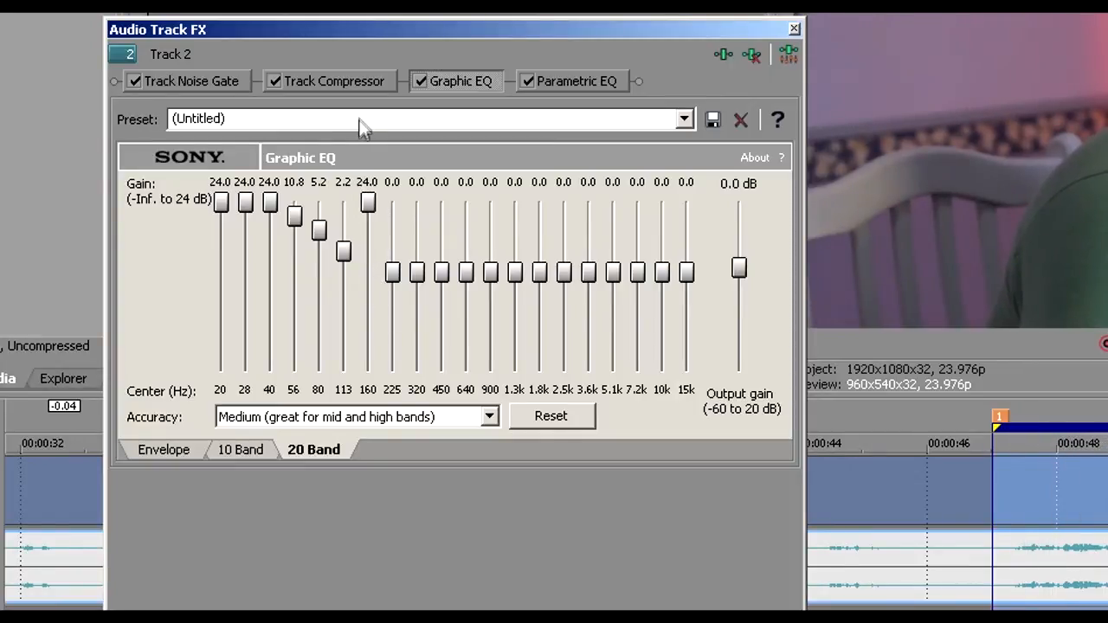
{"action": "left_click_drag", "start_coordinate": [367, 201], "coordinate": [368, 297]}
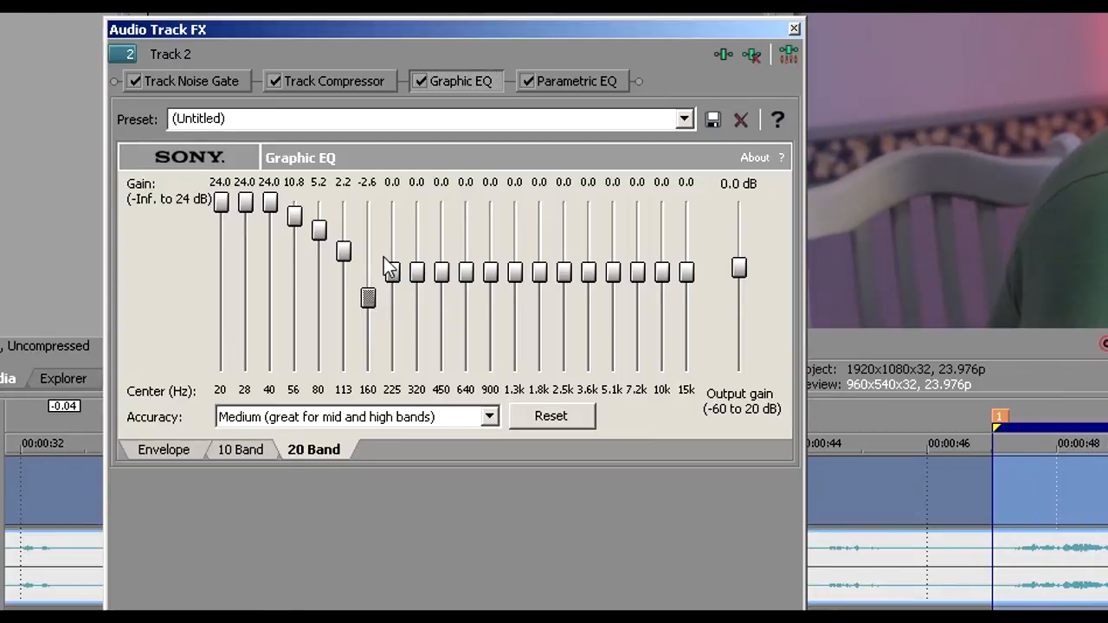
Audition boosts and set the 225 Hz band to -2.5 dB, 320 Hz to -4.9 dB and 450 Hz to -5.7 dB
{"action": "left_click_drag", "start_coordinate": [392, 273], "coordinate": [395, 163]}
{"action": "left_click_drag", "start_coordinate": [393, 206], "coordinate": [411, 165]}
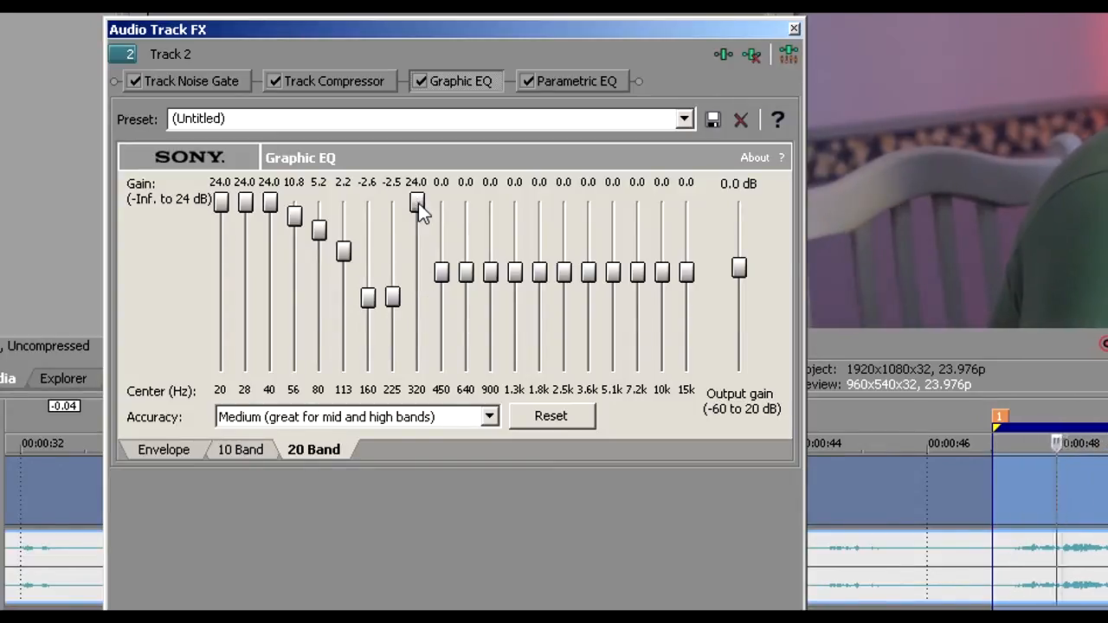
{"action": "left_click_drag", "start_coordinate": [418, 205], "coordinate": [417, 322]}
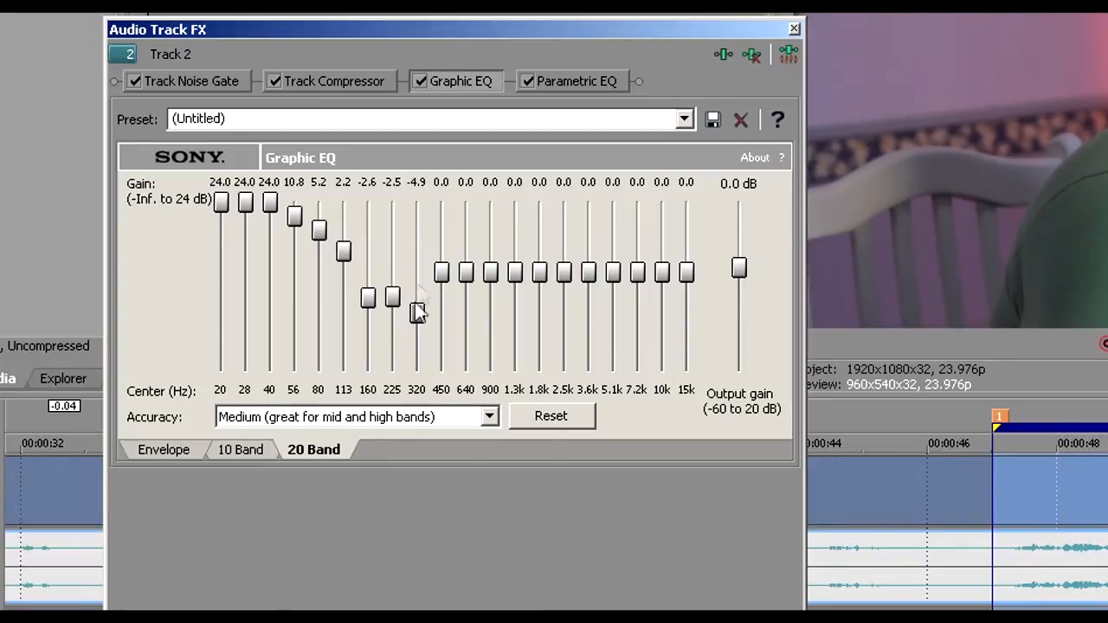
{"action": "left_click_drag", "start_coordinate": [439, 276], "coordinate": [420, 156]}
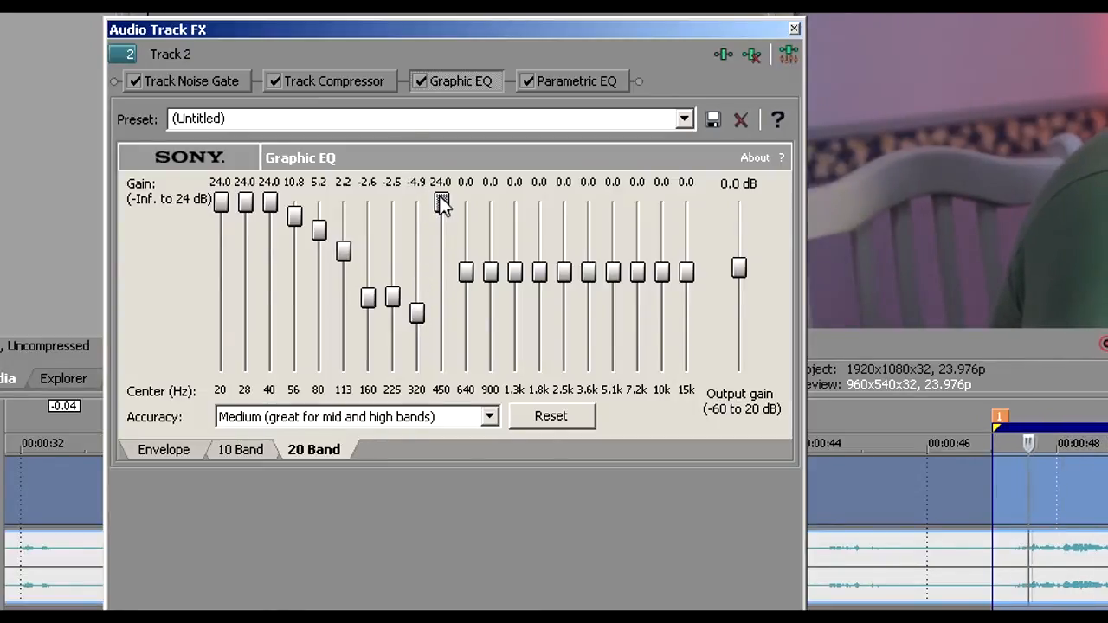
{"action": "left_click_drag", "start_coordinate": [442, 203], "coordinate": [444, 317]}
Audition the 640 and 900 Hz bands at 24 dB and cut them to -15.5 dB and -12.9 dB
{"action": "left_click_drag", "start_coordinate": [460, 267], "coordinate": [441, 168]}
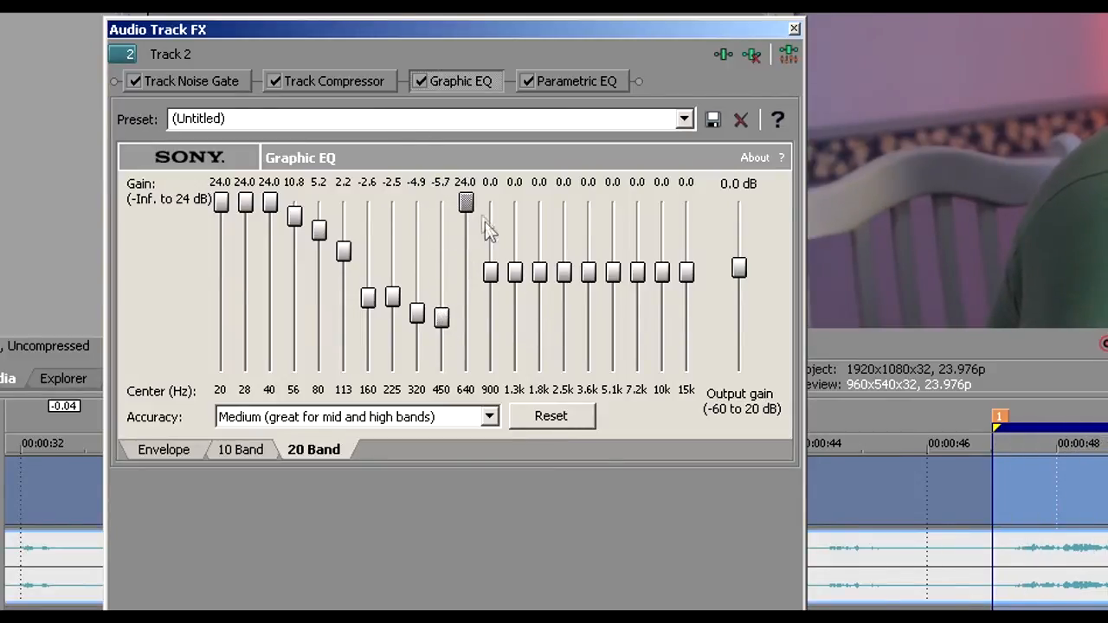
{"action": "left_click_drag", "start_coordinate": [468, 204], "coordinate": [475, 335]}
{"action": "left_click_drag", "start_coordinate": [490, 273], "coordinate": [487, 144]}
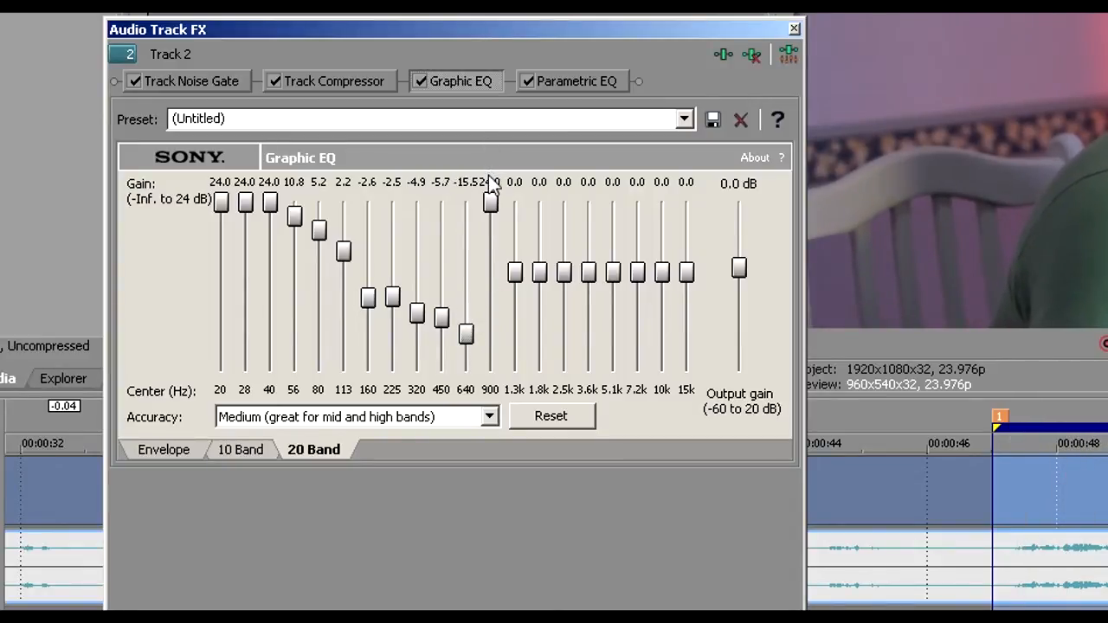
{"action": "left_click_drag", "start_coordinate": [490, 204], "coordinate": [491, 338]}
Audition the 1.3 kHz band at 24 dB, then set 1.3 kHz to -4.3 dB, 1.8 kHz to -8.8 dB and 2.5 kHz to -5.3 dB
{"action": "left_click_drag", "start_coordinate": [513, 279], "coordinate": [503, 167]}
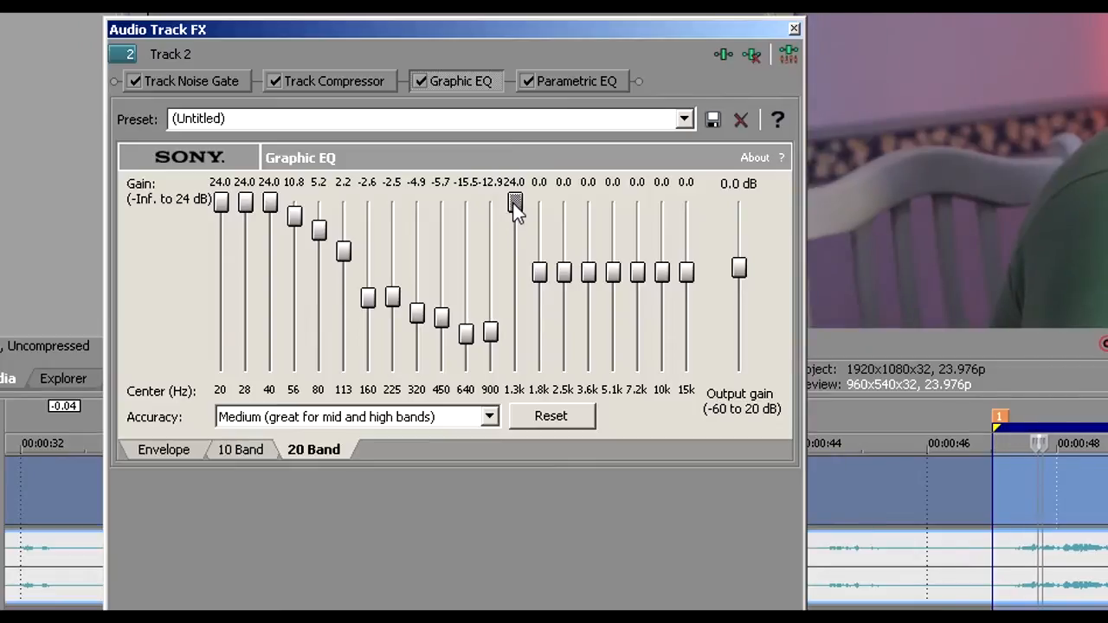
{"action": "left_click_drag", "start_coordinate": [513, 203], "coordinate": [525, 312]}
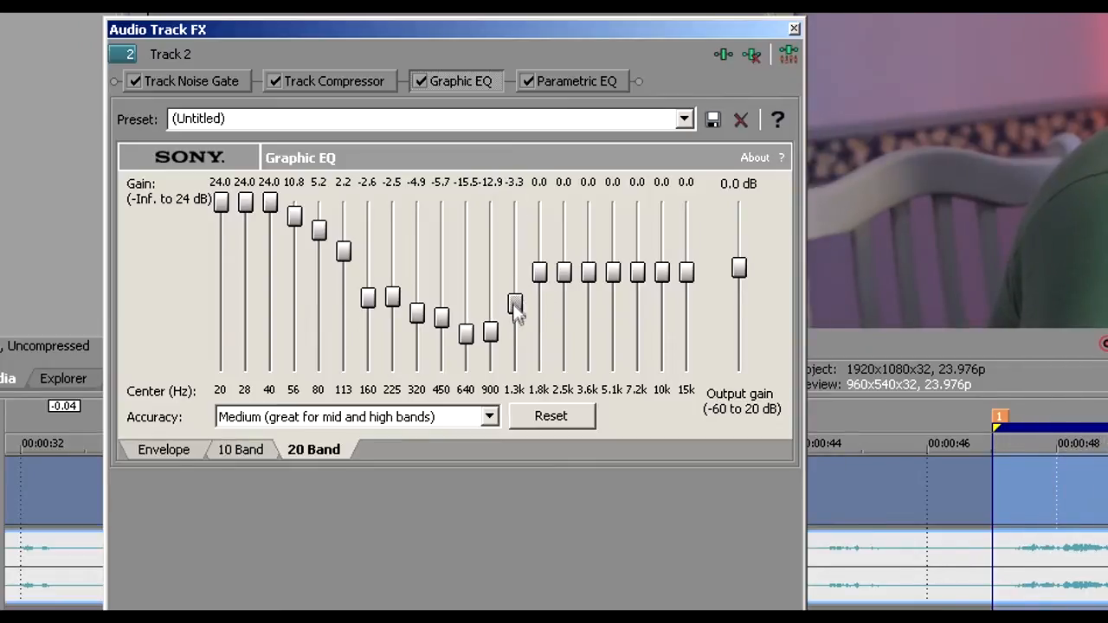
{"action": "mouse_move", "coordinate": [537, 274]}
{"action": "left_mouse_down"}
{"action": "mouse_move", "coordinate": [538, 185]}
{"action": "mouse_move", "coordinate": [540, 333]}
{"action": "left_mouse_up"}
{"action": "left_click_drag", "start_coordinate": [563, 273], "coordinate": [573, 316]}
Audition and set 3.6 kHz to -2.4 dB, 5.1 kHz to -2.2, 7.2 kHz to 1.1, 10 kHz to 1.7 and 15 kHz to -1.3 dB
{"action": "left_click_drag", "start_coordinate": [588, 272], "coordinate": [587, 205]}
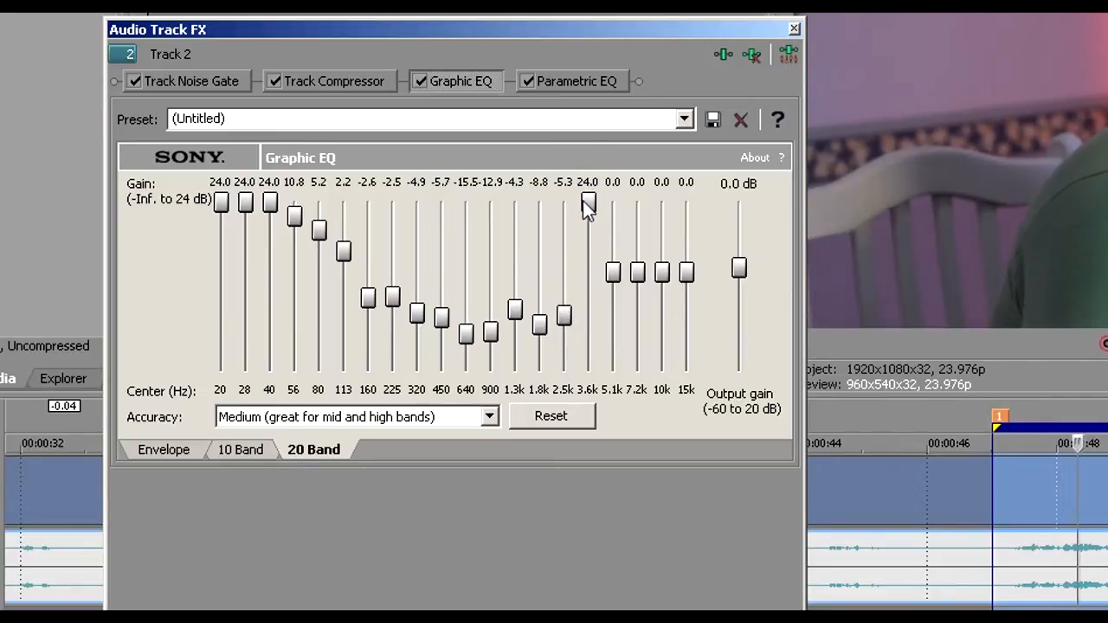
{"action": "left_click_drag", "start_coordinate": [586, 208], "coordinate": [637, 206]}
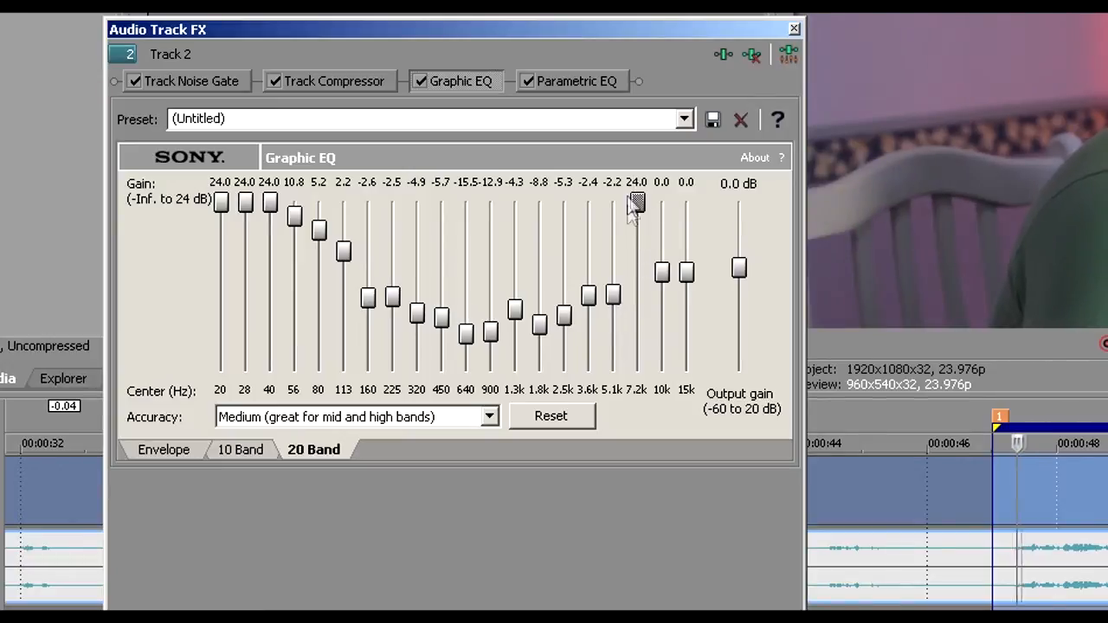
{"action": "left_click_drag", "start_coordinate": [637, 208], "coordinate": [680, 286]}
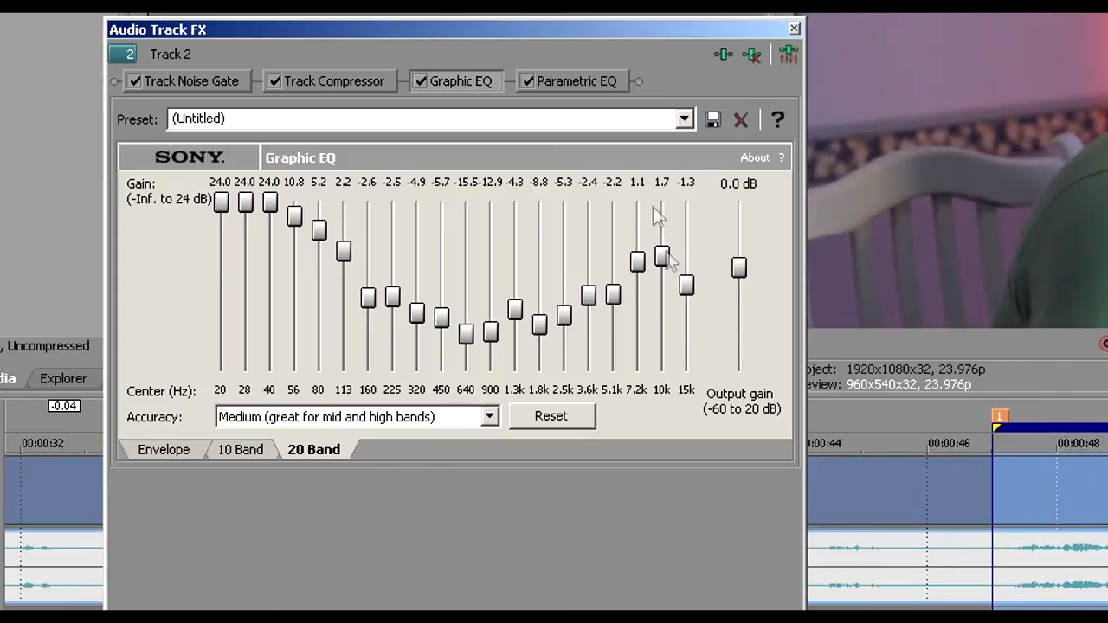
Examine the overall EQ curve in the Envelope view, then return to the 20 Band view
{"action": "left_click", "coordinate": [1050, 579]}
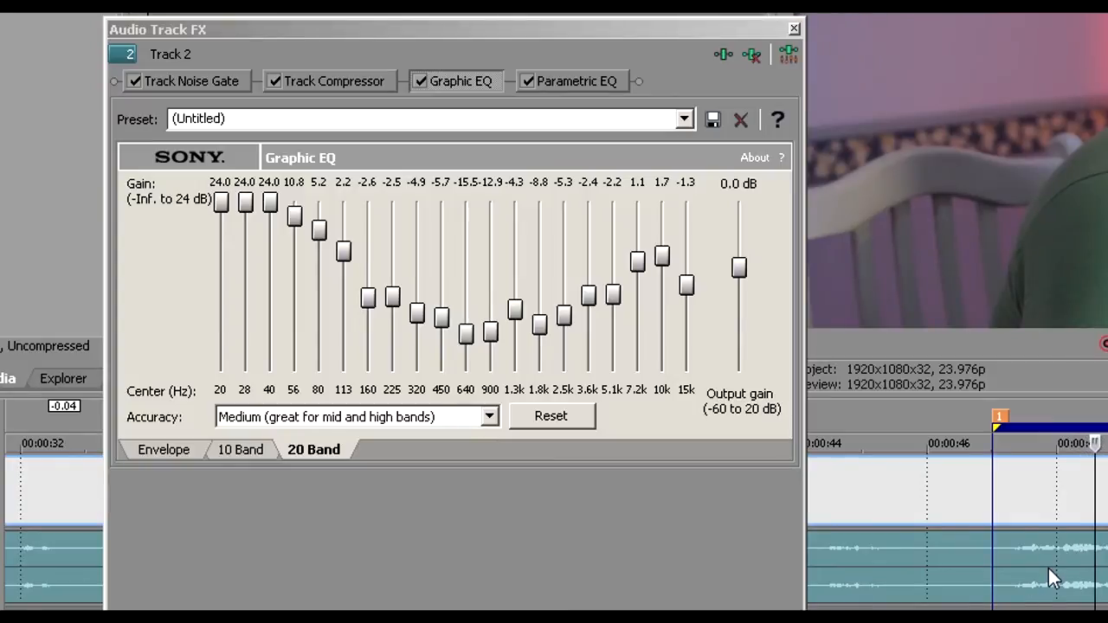
{"action": "left_click", "coordinate": [530, 554]}
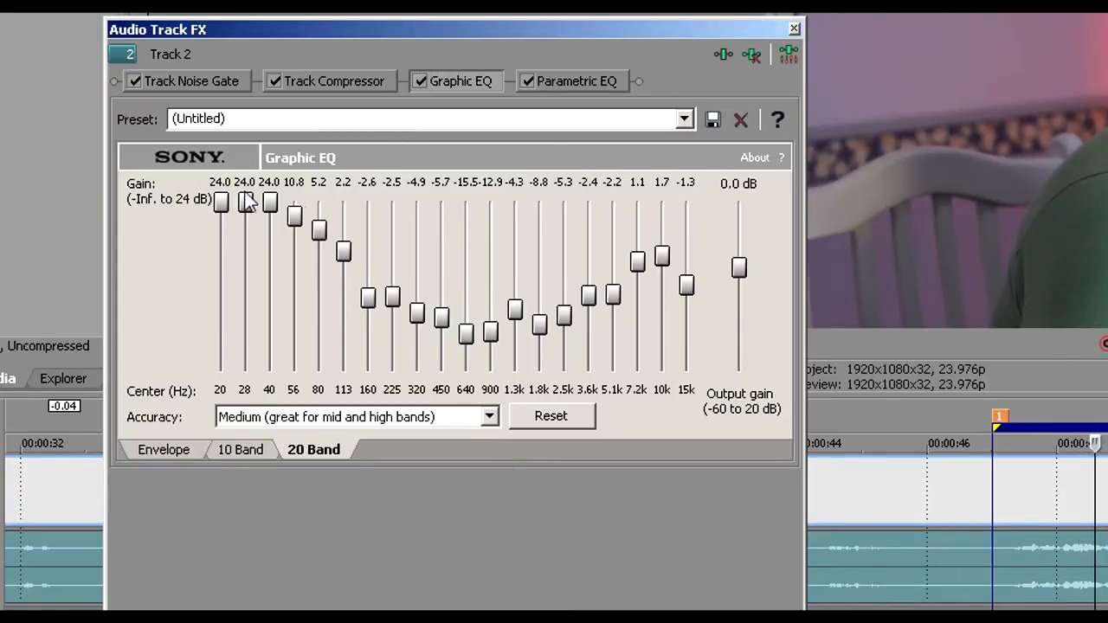
{"action": "left_click", "coordinate": [163, 454]}
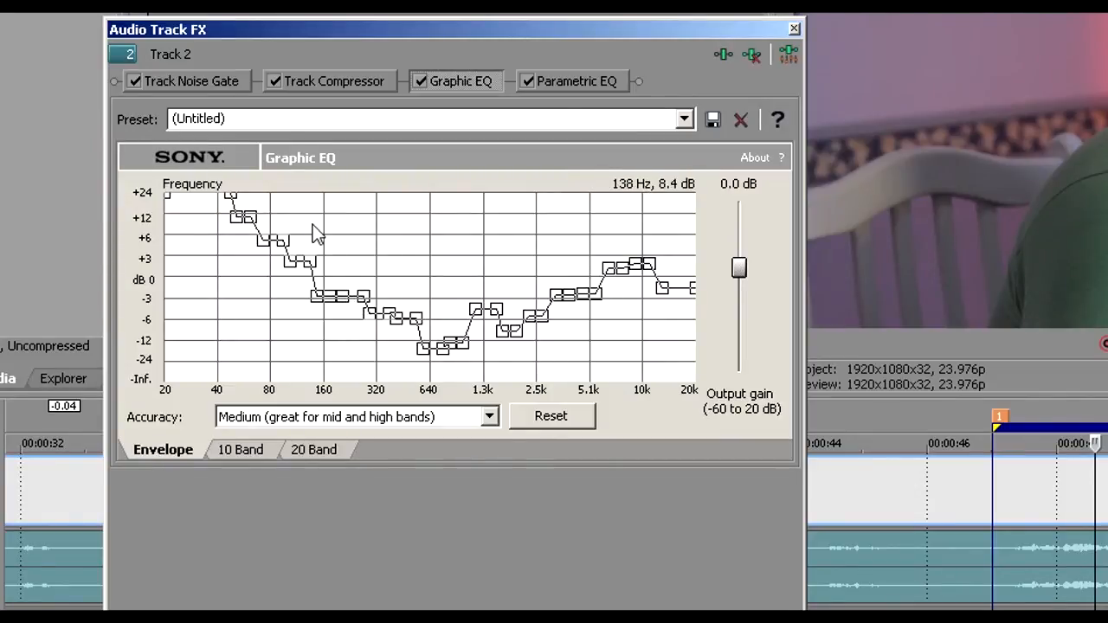
{"action": "left_click", "coordinate": [331, 457]}
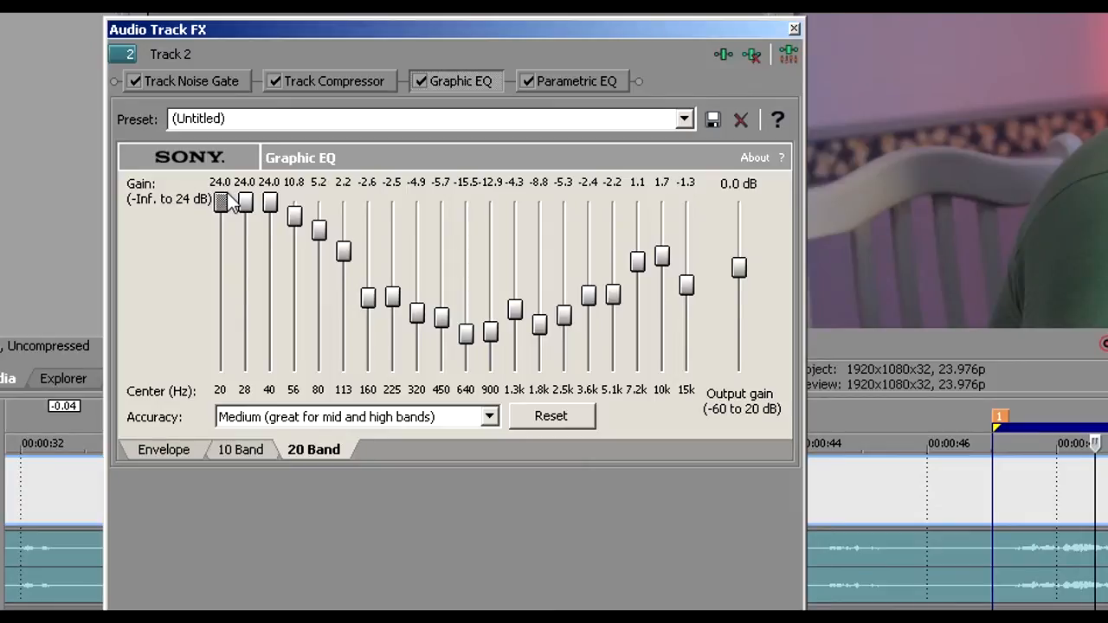
Reduce the 20, 28, 40, 56, 80 and 113 Hz bands to 5.0, 4.8, 4.0, 2.9, 2.3 and 1.1 dB respectively
{"action": "left_click_drag", "start_coordinate": [279, 33], "coordinate": [245, 23]}
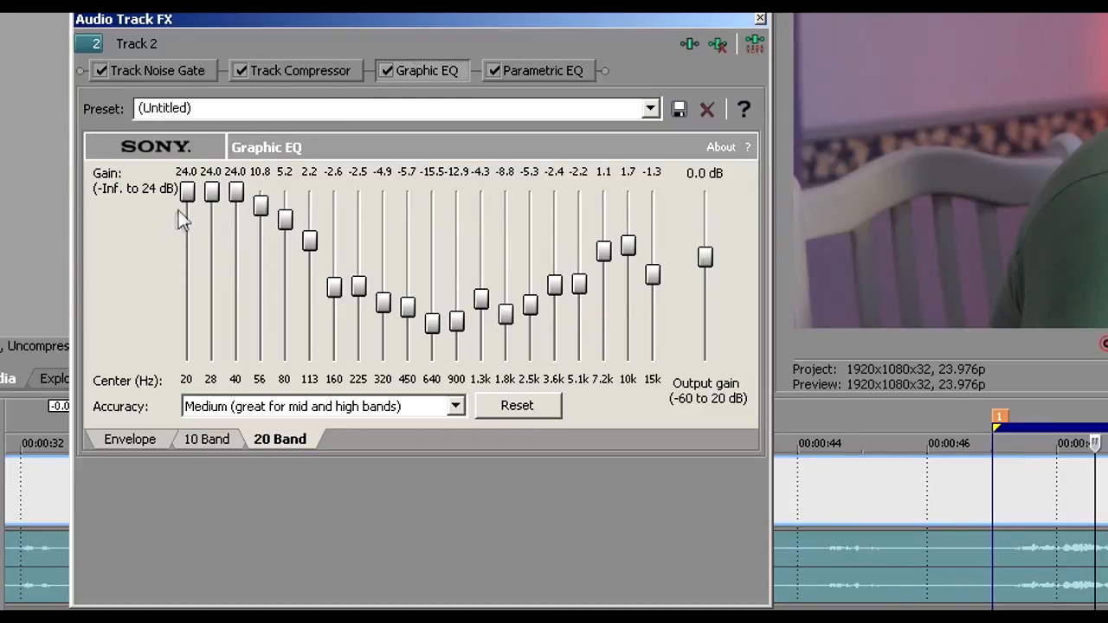
{"action": "left_click_drag", "start_coordinate": [186, 192], "coordinate": [232, 226]}
{"action": "left_click", "coordinate": [213, 194]}
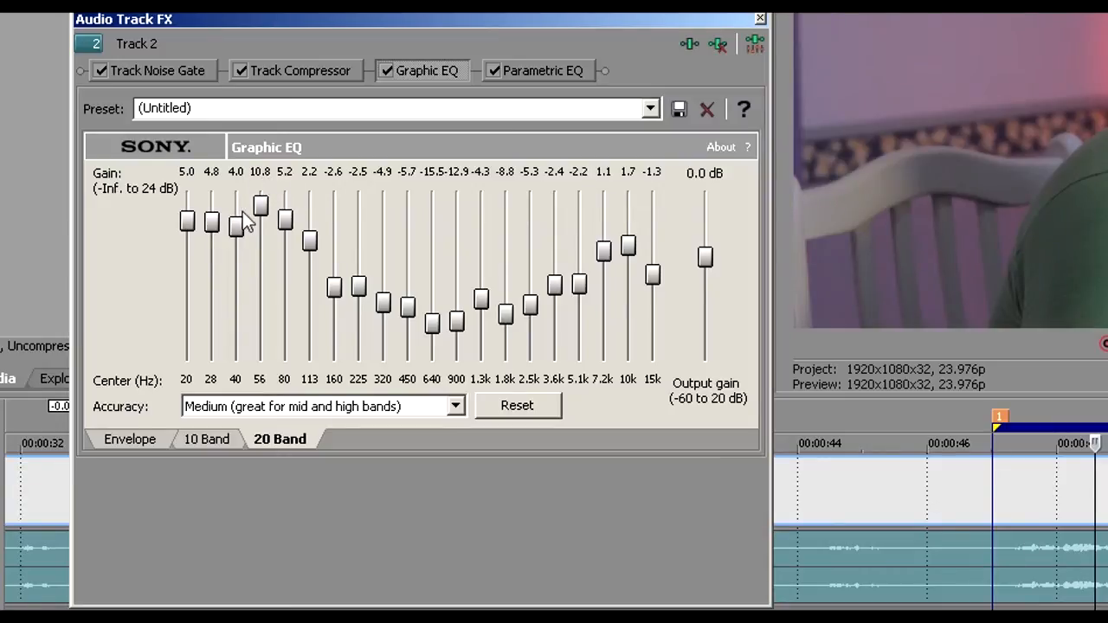
{"action": "left_click_drag", "start_coordinate": [265, 216], "coordinate": [316, 253]}
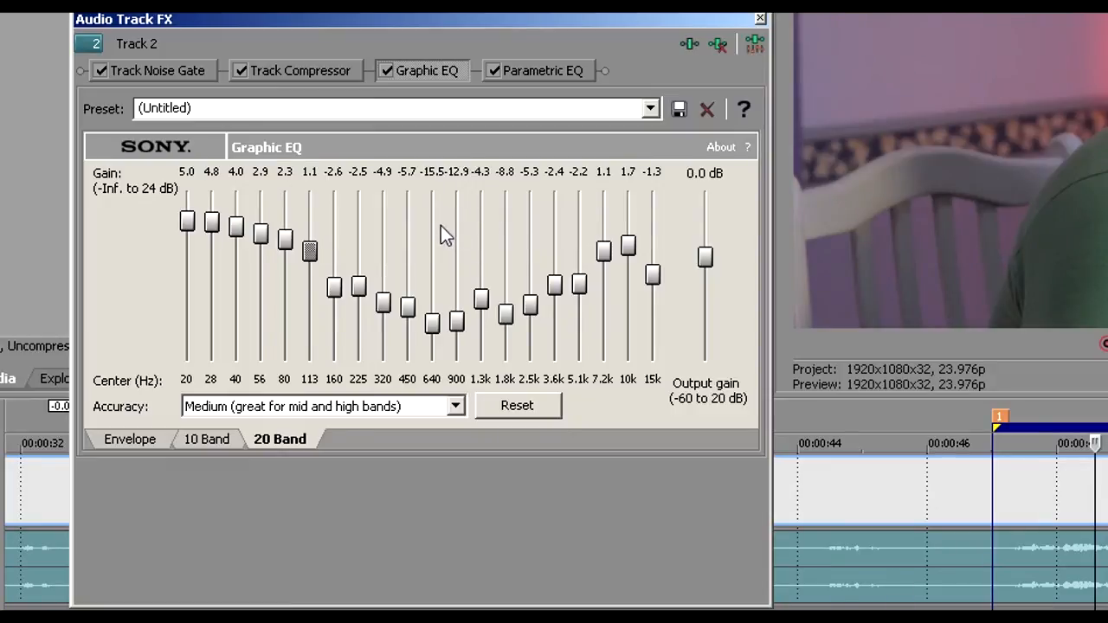
Soften the 160 Hz–5.1 kHz cuts to between -1.4 and -5.9 dB; set 7.2, 10 and 15 kHz to 0.6, 0.9 and -0.7 dB
{"action": "mouse_move", "coordinate": [342, 299]}
{"action": "left_mouse_down"}
{"action": "mouse_move", "coordinate": [337, 288]}
{"action": "mouse_move", "coordinate": [360, 282]}
{"action": "mouse_move", "coordinate": [463, 313]}
{"action": "mouse_move", "coordinate": [482, 296]}
{"action": "mouse_move", "coordinate": [529, 300]}
{"action": "mouse_move", "coordinate": [576, 277]}
{"action": "left_mouse_up"}
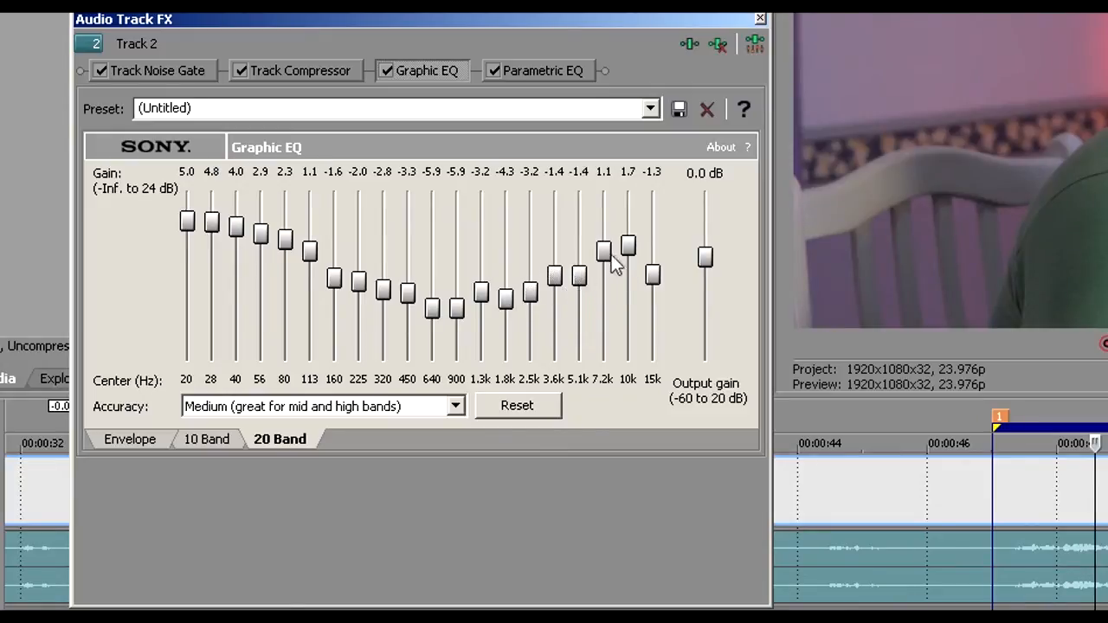
{"action": "left_click_drag", "start_coordinate": [628, 247], "coordinate": [652, 272]}
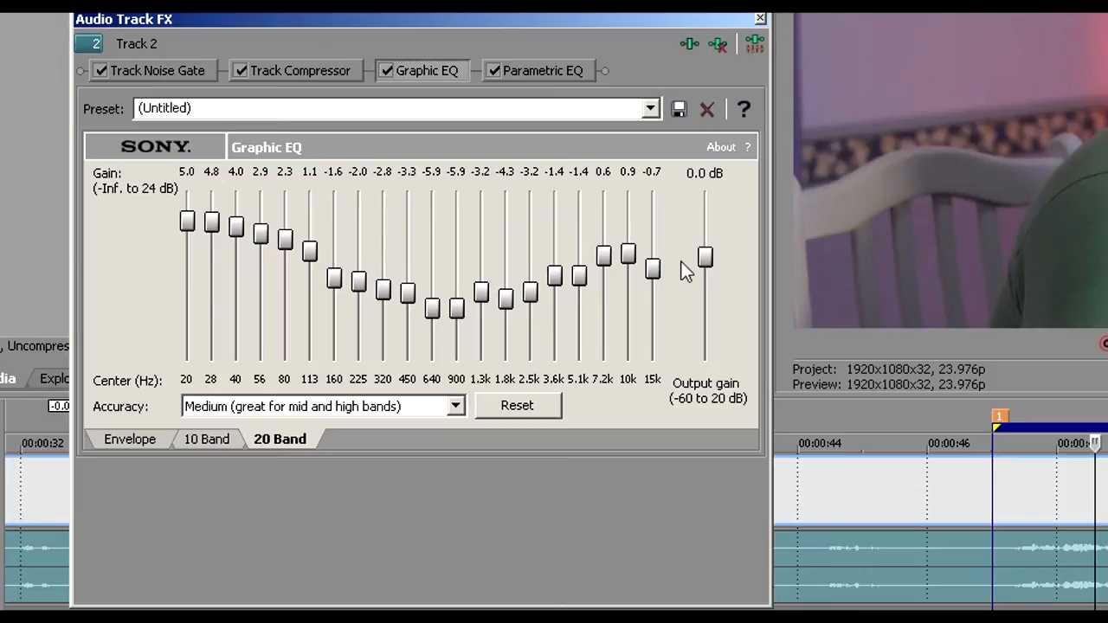
Play the equalized dialogue from marker 1, test the EQ's output gain at 20 dB and reset it to 0 dB
{"action": "left_click", "coordinate": [993, 608]}
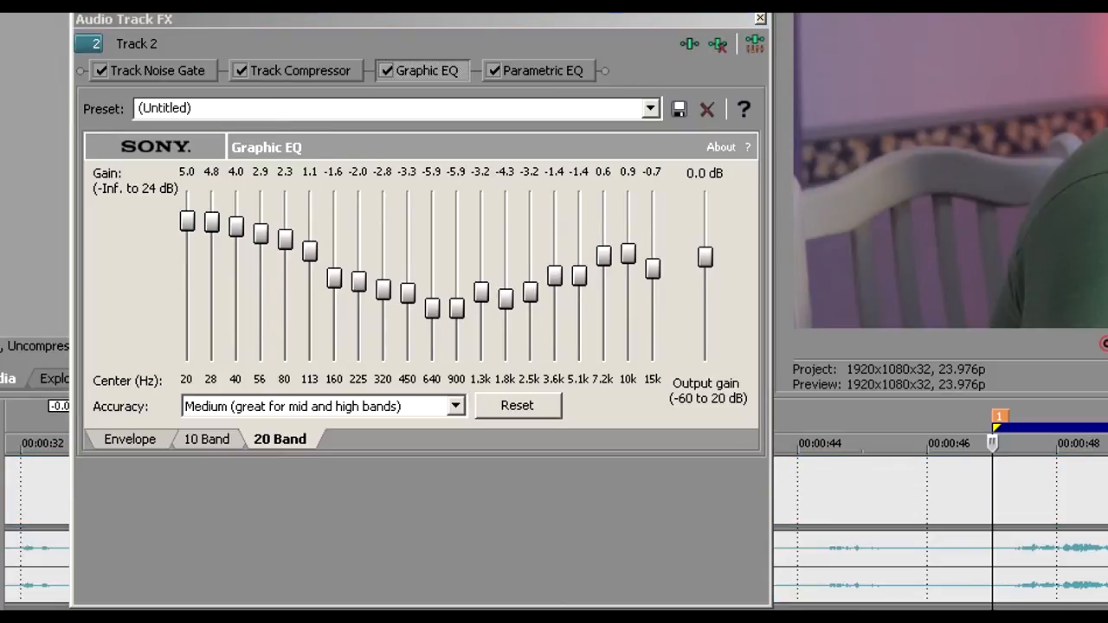
{"action": "key", "text": "space"}
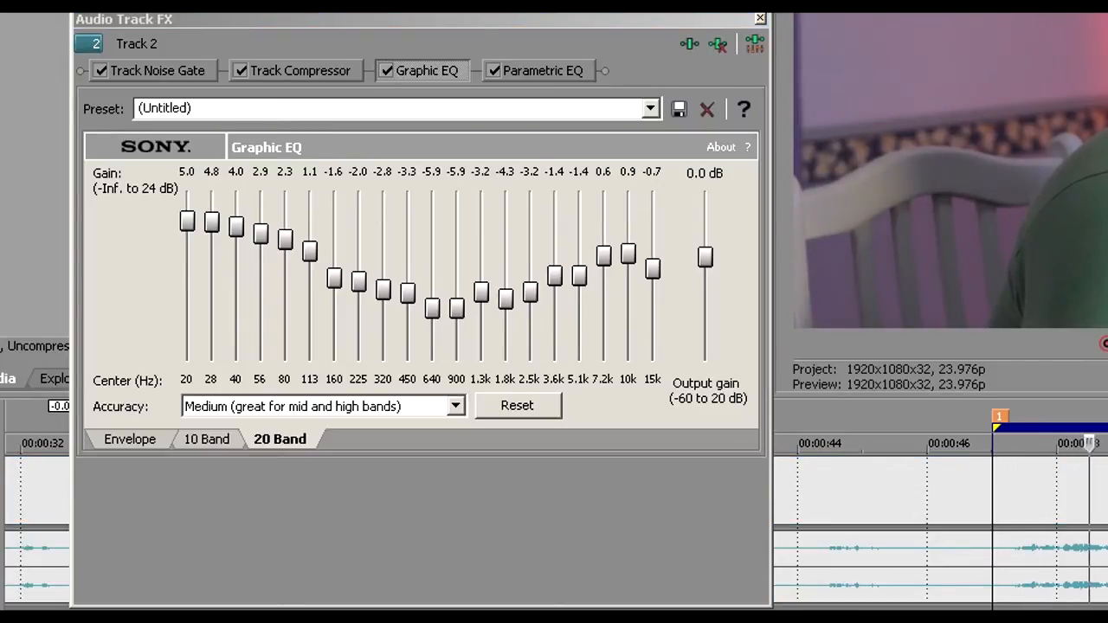
{"action": "left_click", "coordinate": [779, 601]}
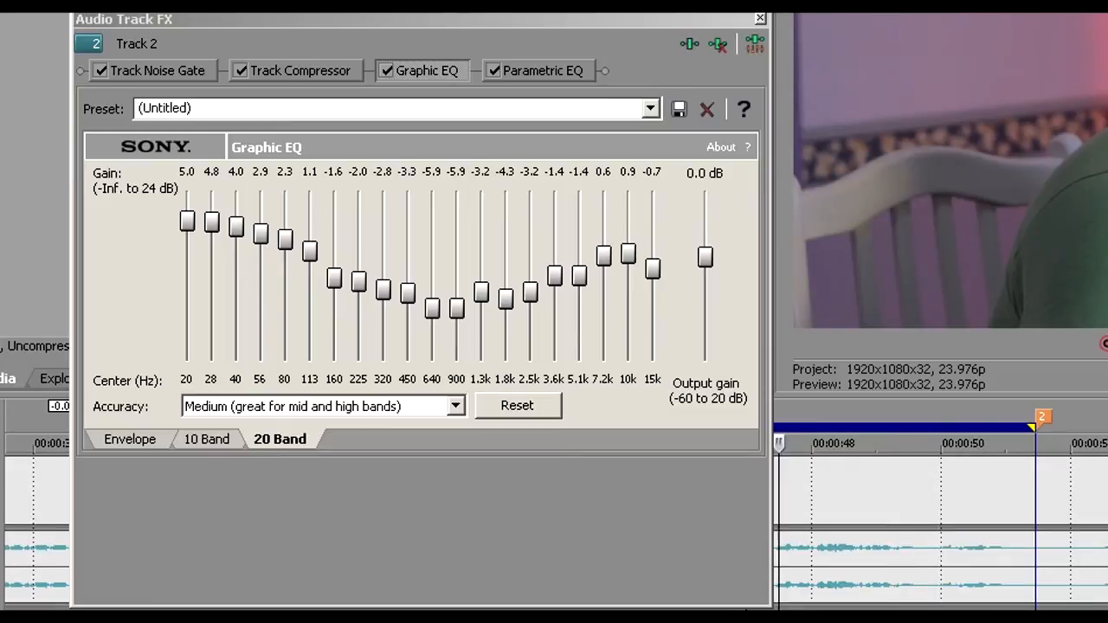
{"action": "scroll", "coordinate": [776, 593], "scroll_direction": "down", "scroll_amount": 1}
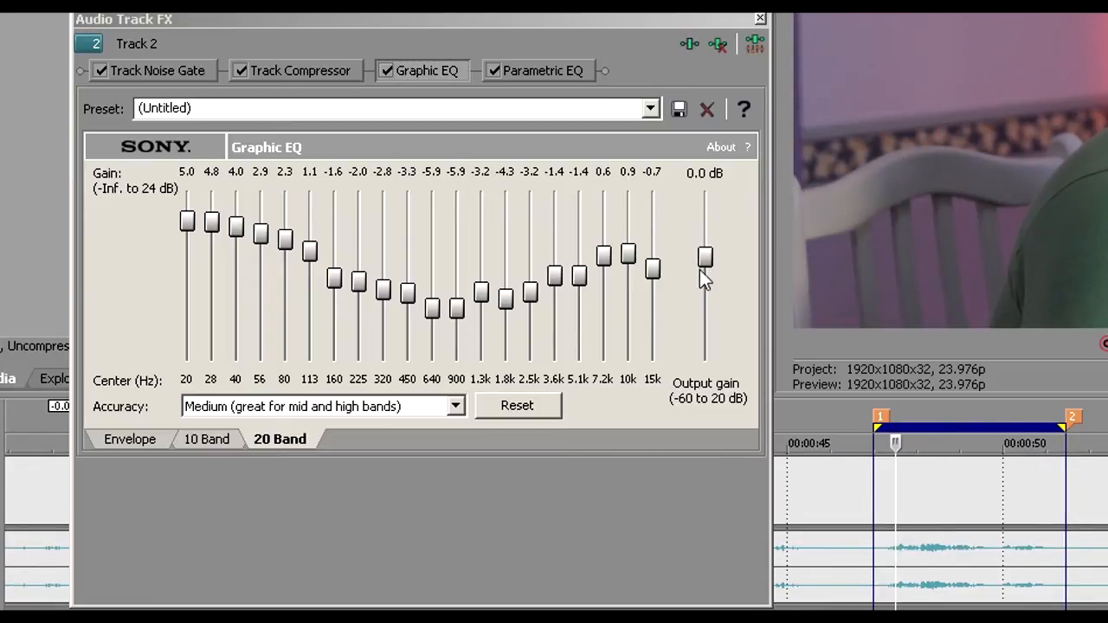
{"action": "left_click_drag", "start_coordinate": [702, 258], "coordinate": [708, 117]}
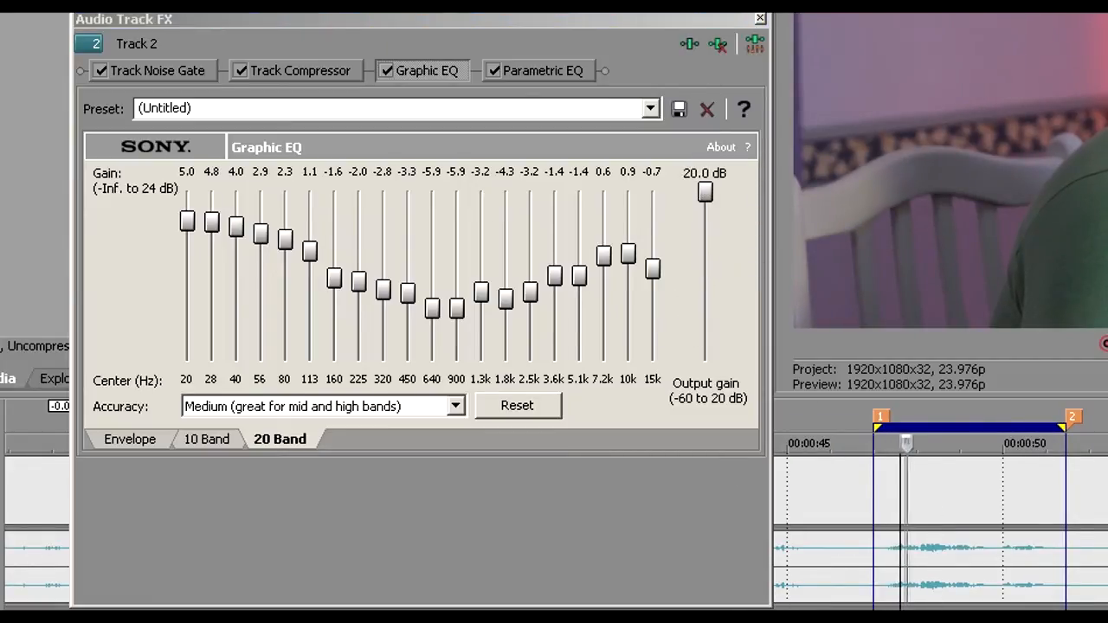
{"action": "double_click", "coordinate": [705, 193]}
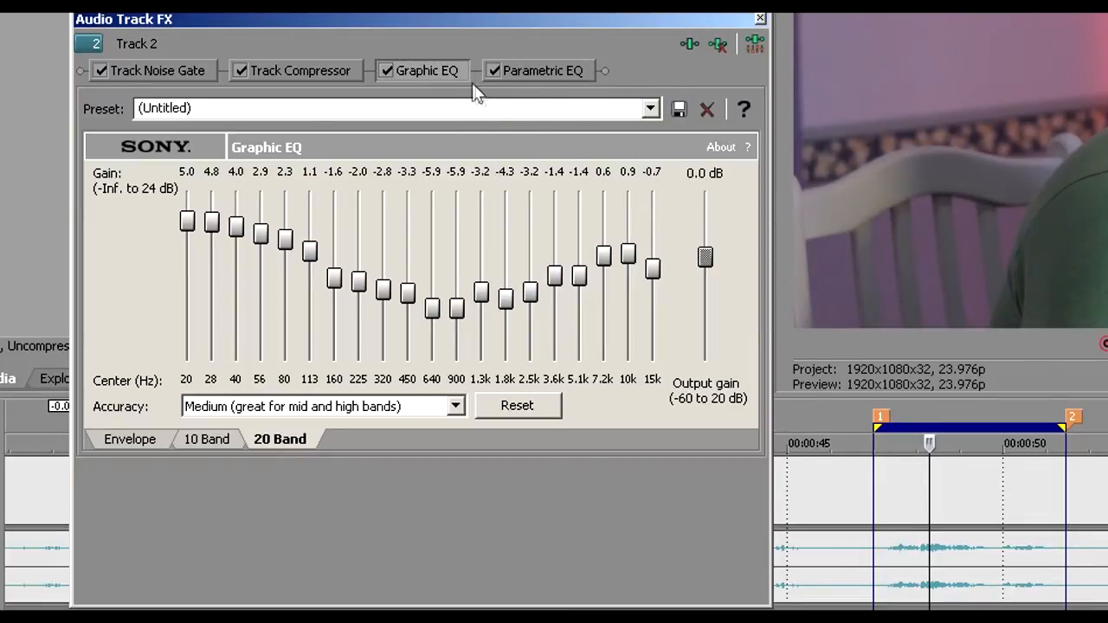
Remove the Parametric EQ from the track's effect chain and place the Track Compressor after the Graphic EQ
{"action": "left_click", "coordinate": [534, 76]}
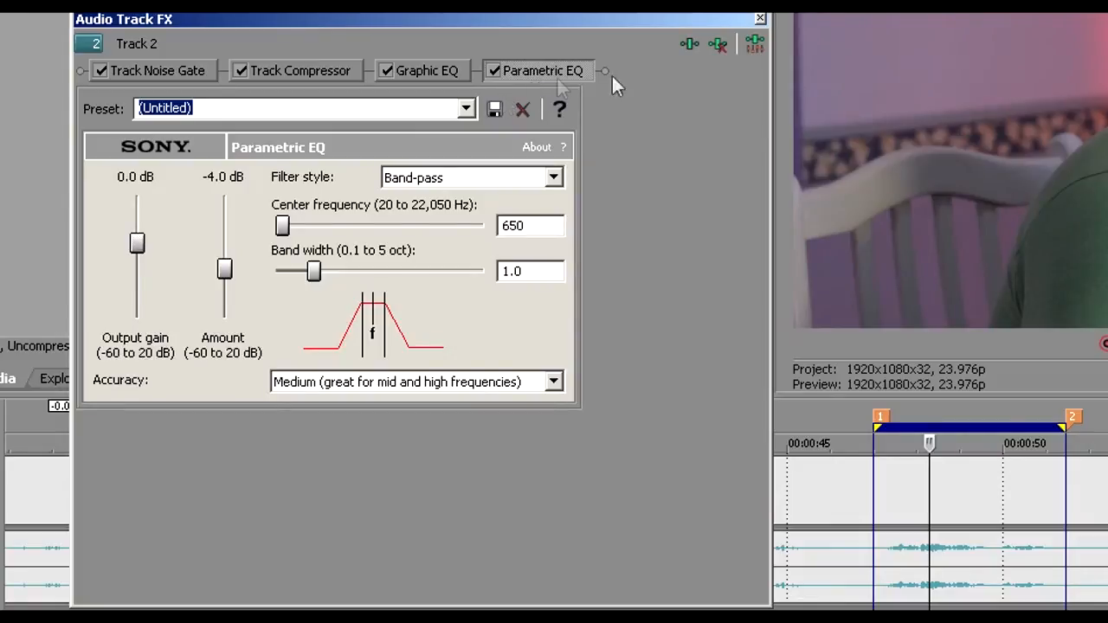
{"action": "left_click", "coordinate": [722, 49]}
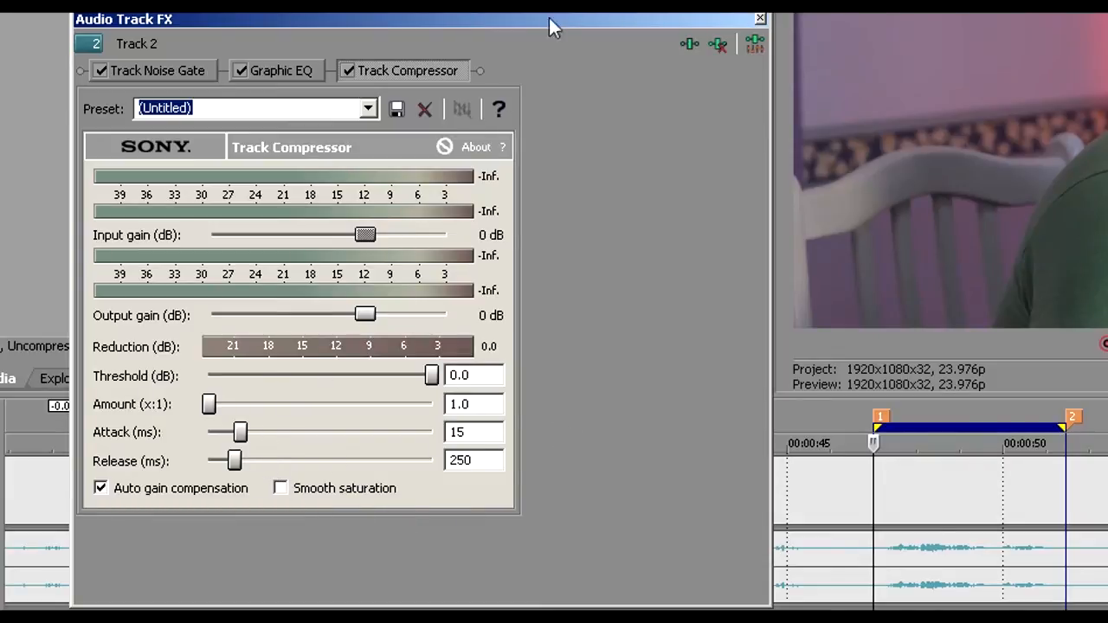
Apply the 6:1 compression starting at -12 dB preset to the Track Compressor
{"action": "left_click", "coordinate": [391, 108]}
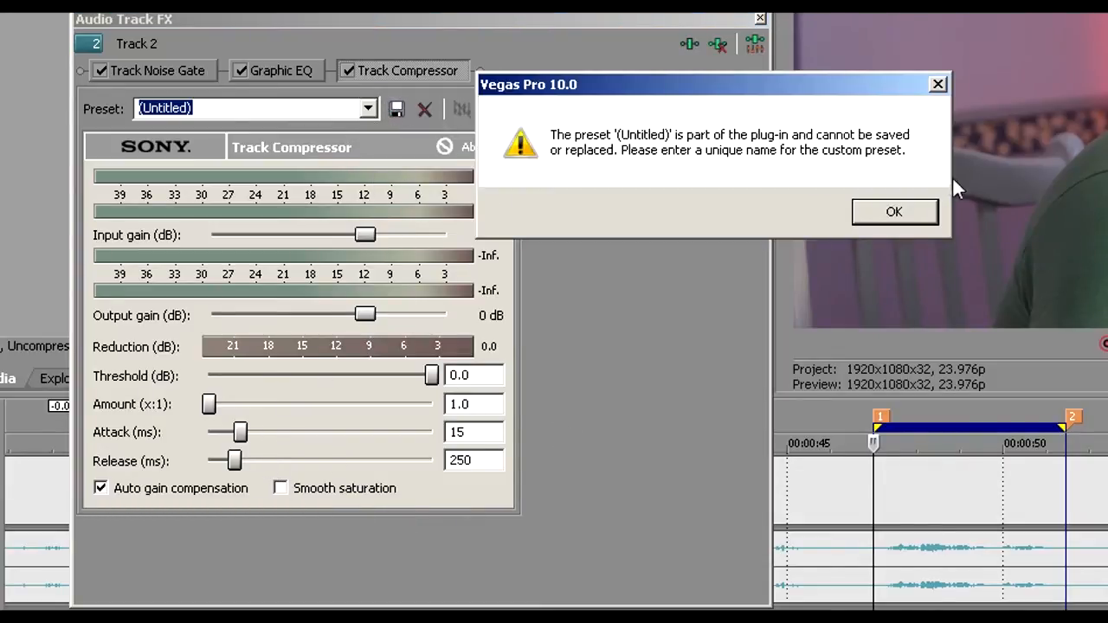
{"action": "left_click", "coordinate": [938, 84]}
{"action": "left_click", "coordinate": [368, 110]}
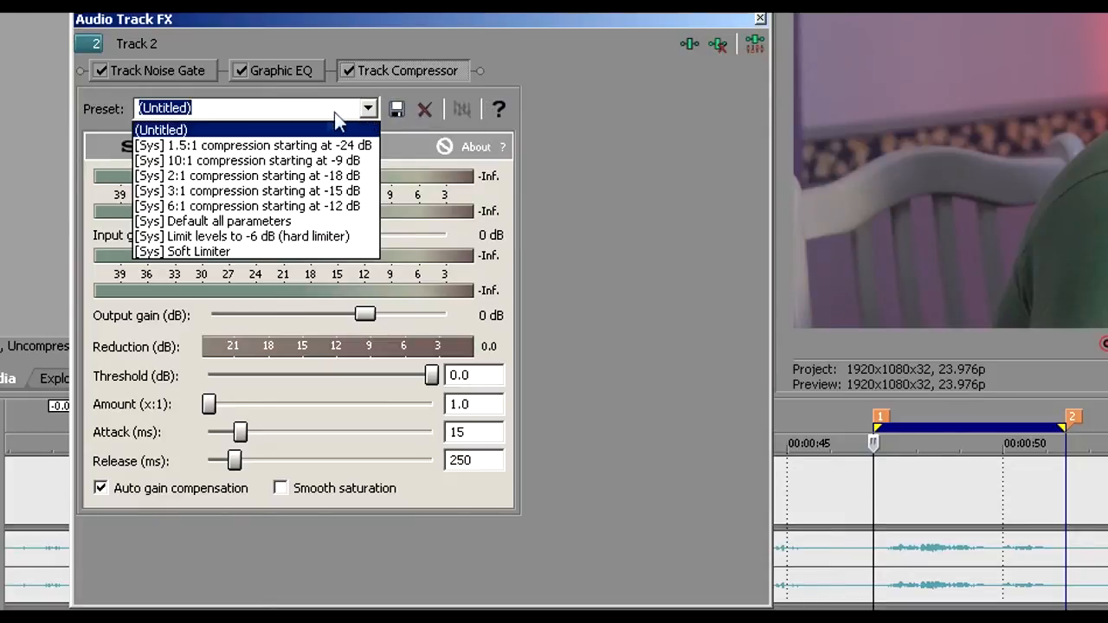
{"action": "left_click", "coordinate": [287, 212]}
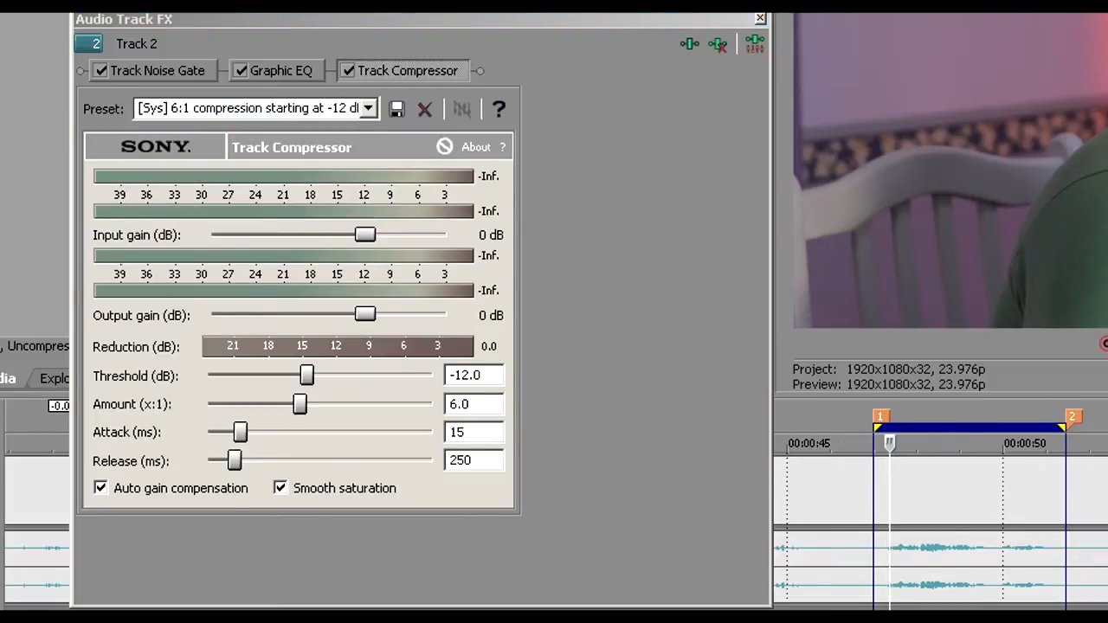
Play the marked dialogue section and compare it with the Track Compressor bypassed and re-enabled
{"action": "key", "text": "space"}
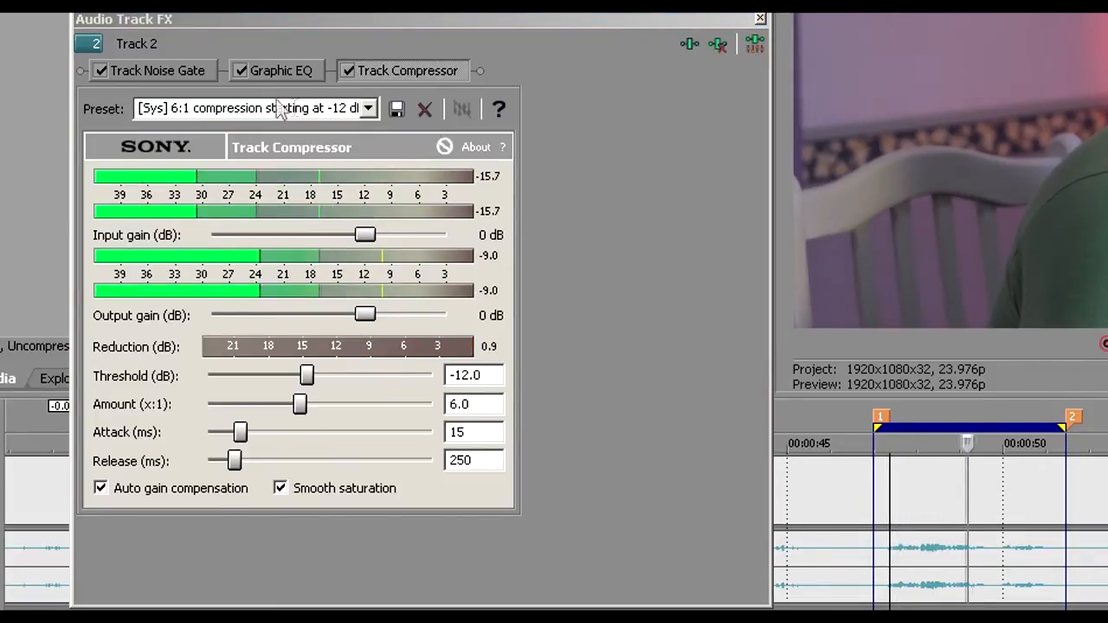
{"action": "left_click", "coordinate": [347, 71]}
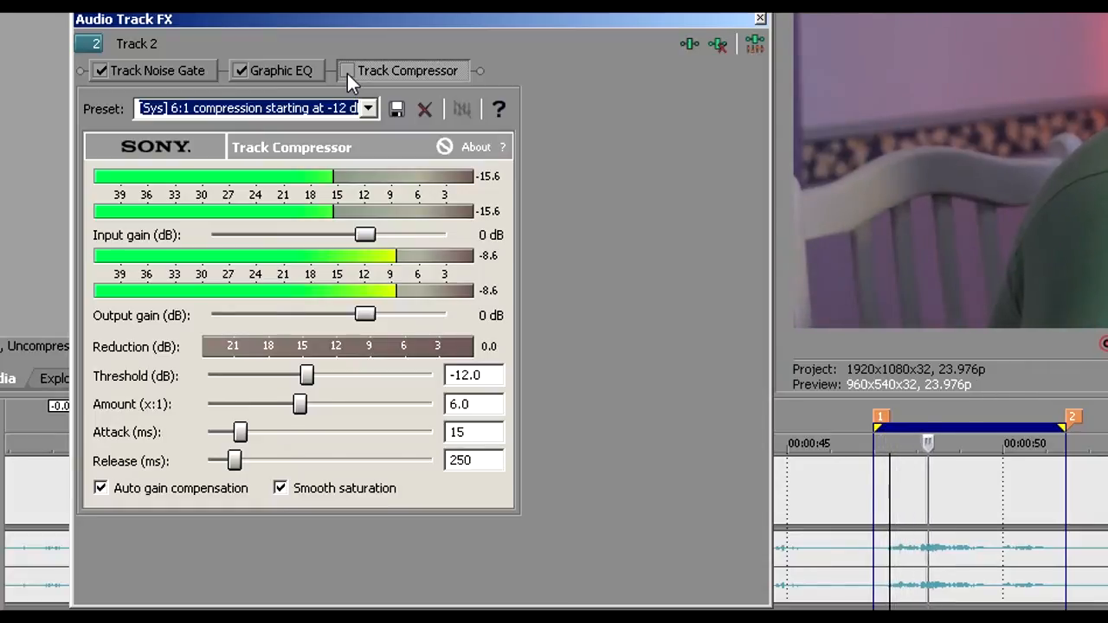
{"action": "left_click", "coordinate": [347, 72]}
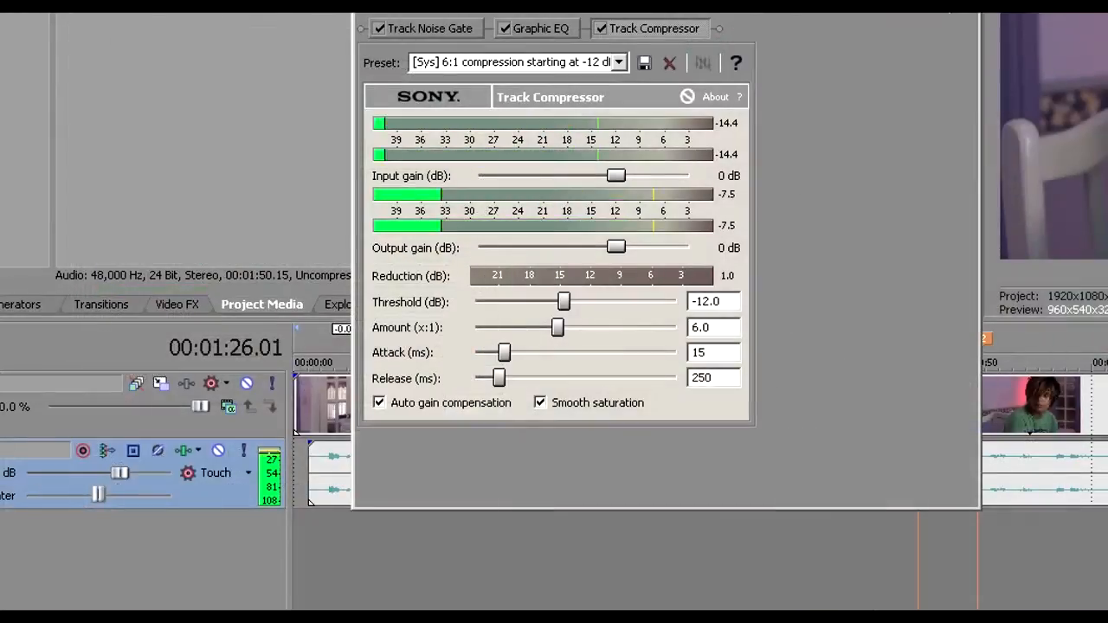
{"action": "key", "text": "space"}
Review the Track Compressor's threshold, amount and attack settings, and check the Graphic EQ in the effect chain
{"action": "left_click", "coordinate": [975, 578]}
{"action": "left_click_drag", "start_coordinate": [862, 3], "coordinate": [643, 56]}
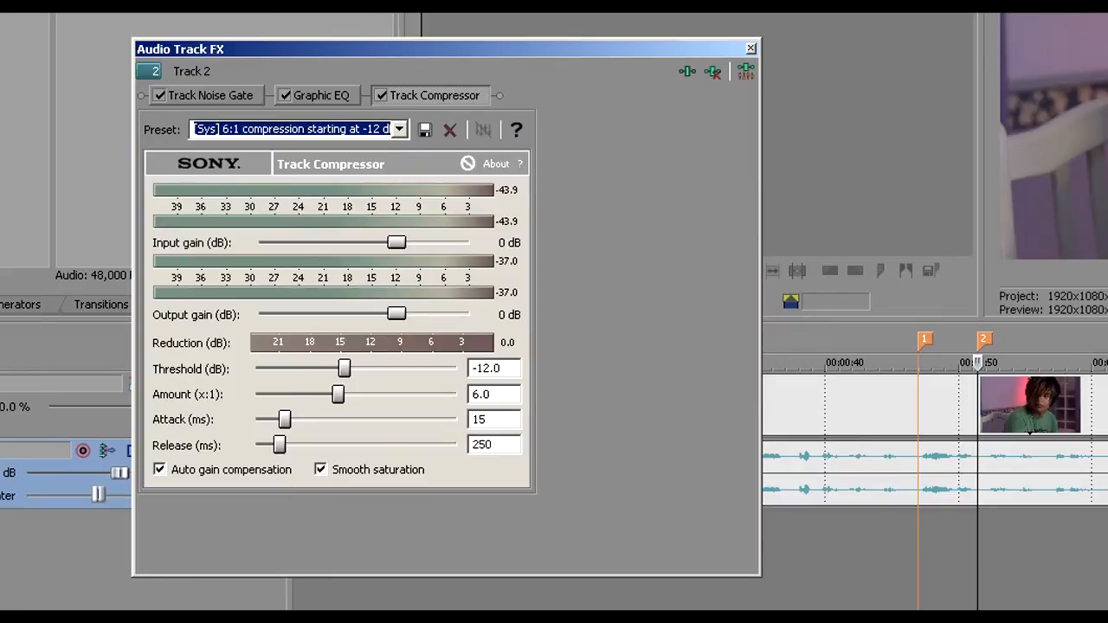
{"action": "left_click", "coordinate": [518, 368]}
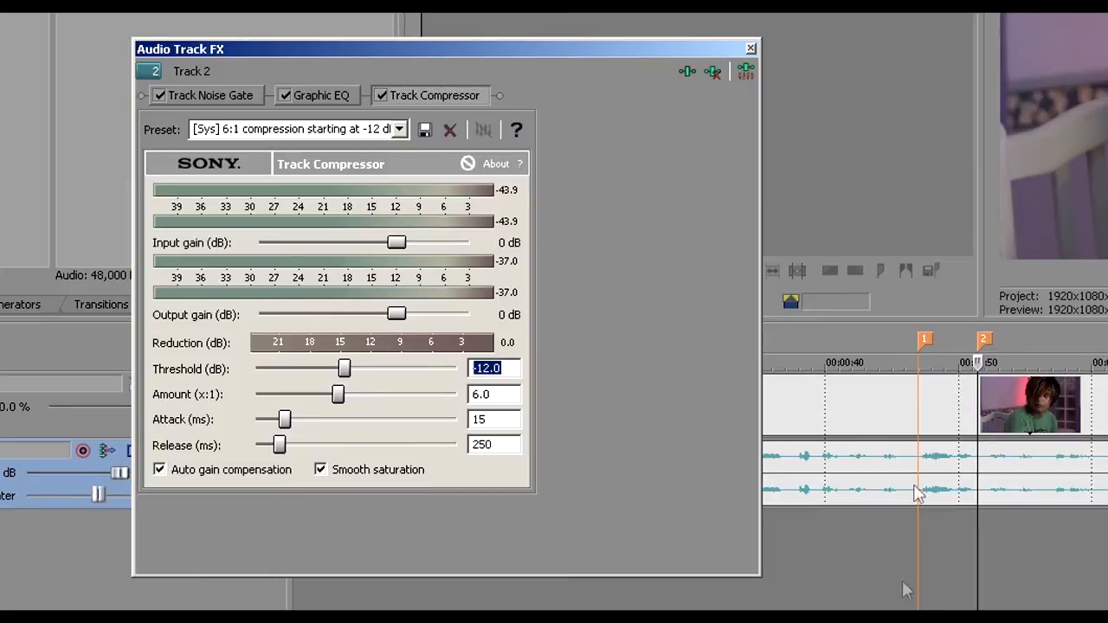
{"action": "left_click", "coordinate": [928, 597]}
{"action": "scroll", "coordinate": [932, 595], "scroll_direction": "up", "scroll_amount": 1}
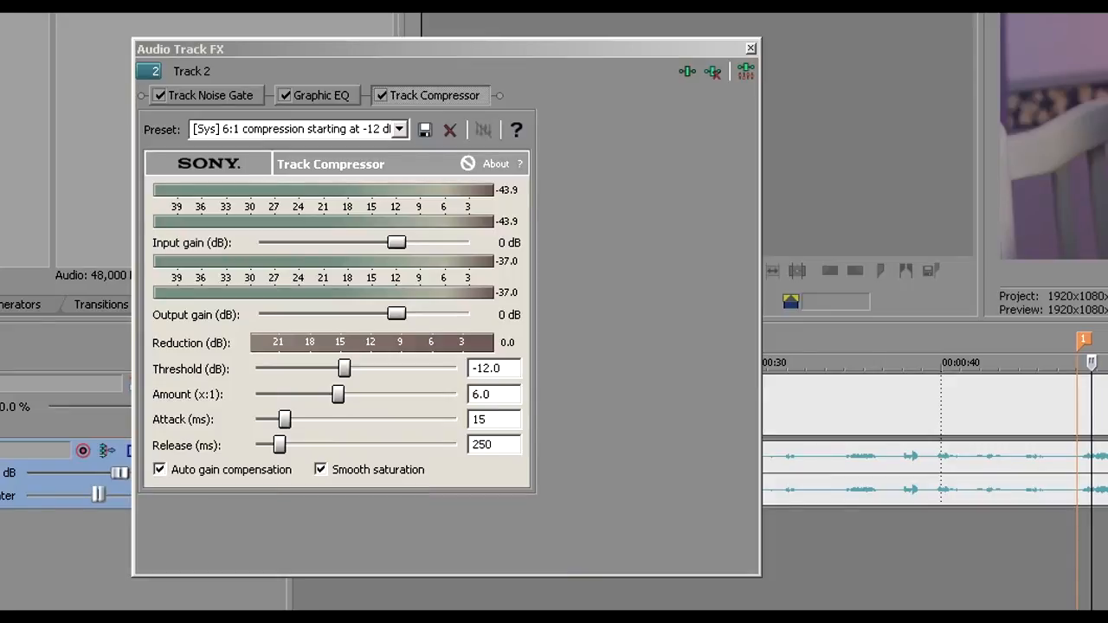
{"action": "left_click", "coordinate": [503, 396]}
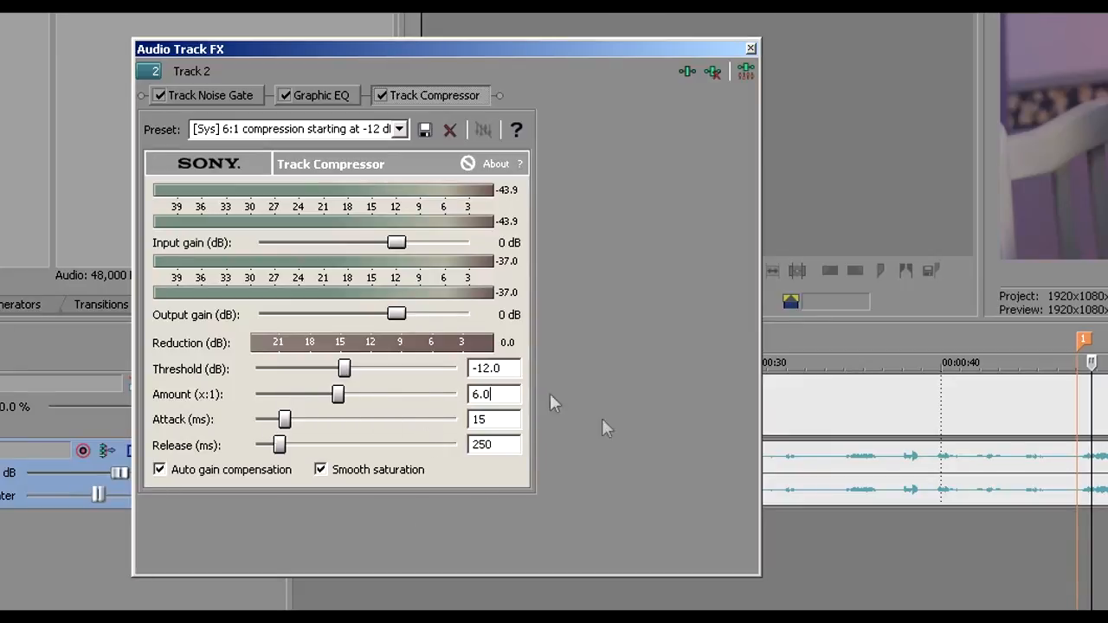
{"action": "left_click", "coordinate": [1079, 581]}
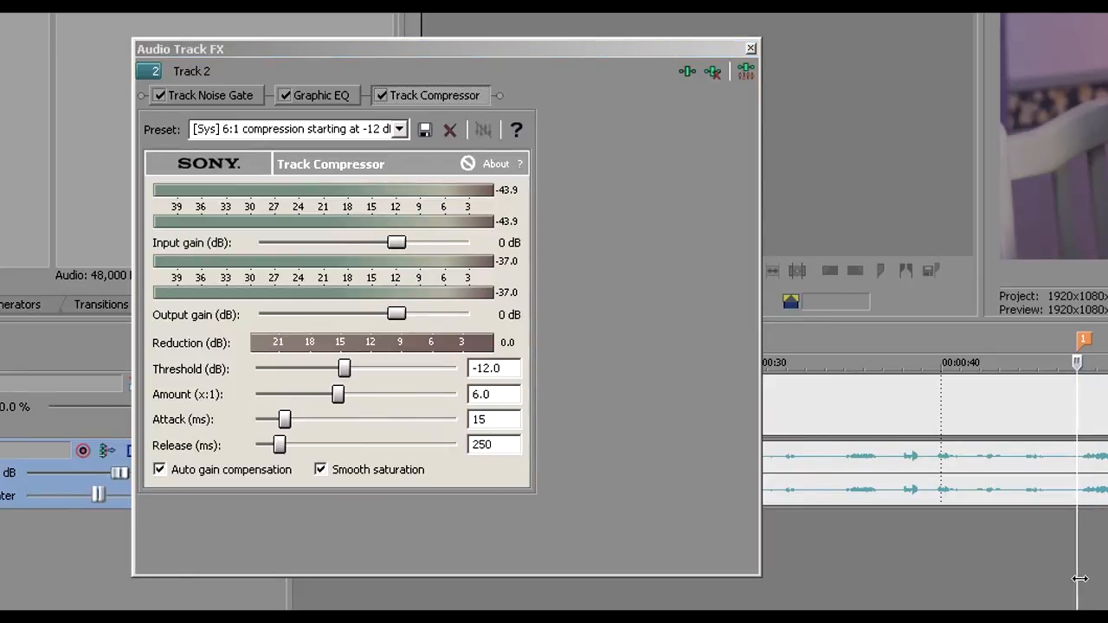
{"action": "scroll", "coordinate": [1079, 580], "scroll_direction": "up", "scroll_amount": 3}
{"action": "scroll", "coordinate": [1087, 576], "scroll_direction": "up", "scroll_amount": 3}
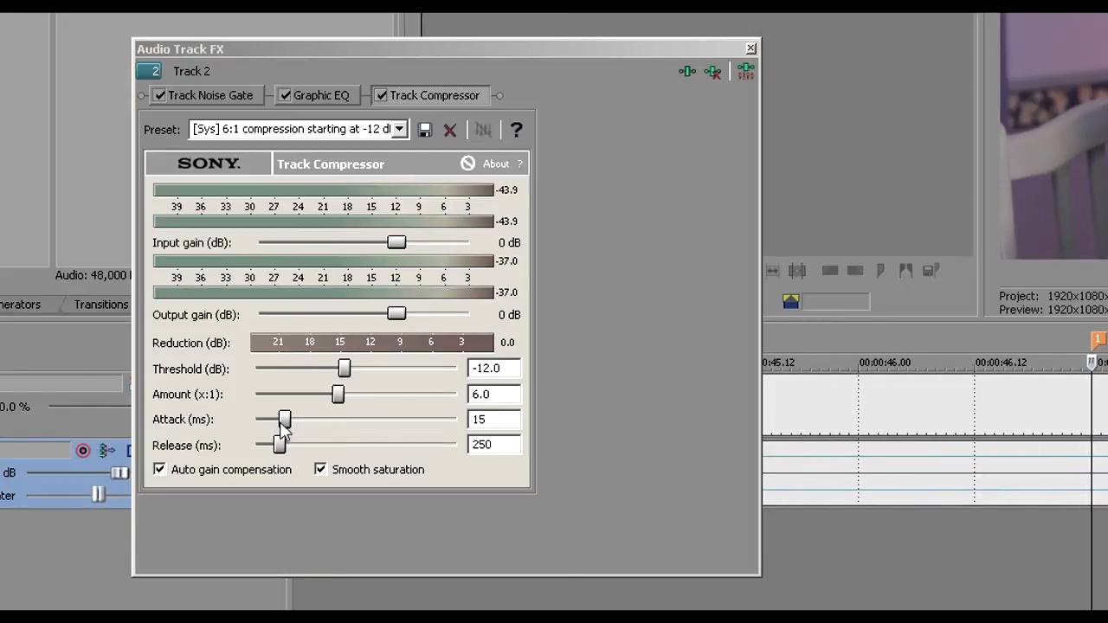
{"action": "left_click", "coordinate": [330, 96]}
{"action": "left_click", "coordinate": [433, 94]}
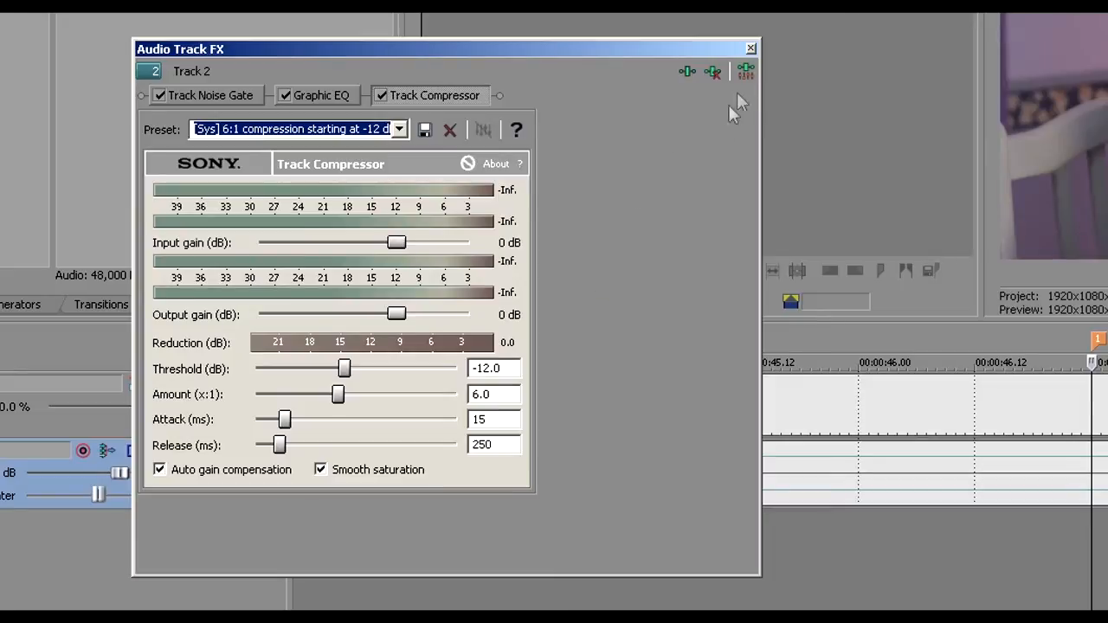
Close the Audio Track FX window and mark a timeline time selection that starts at about 39 seconds
{"action": "left_click", "coordinate": [750, 47]}
{"action": "left_click", "coordinate": [1102, 595]}
{"action": "scroll", "coordinate": [1102, 595], "scroll_direction": "down", "scroll_amount": 5}
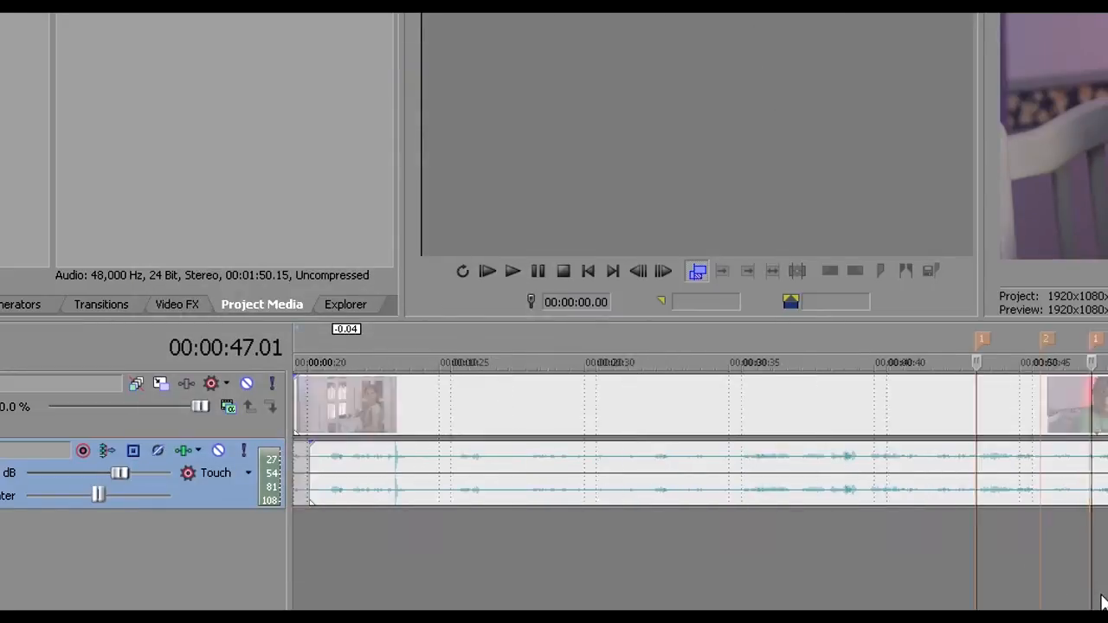
{"action": "left_click", "coordinate": [1107, 520]}
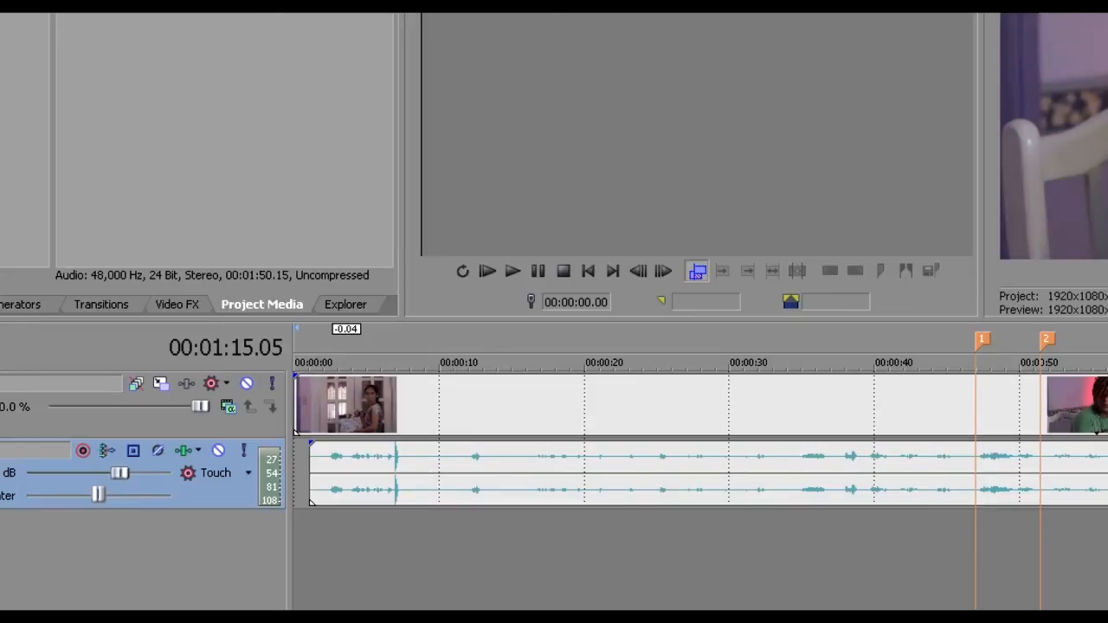
{"action": "left_click_drag", "start_coordinate": [1107, 351], "coordinate": [854, 351]}
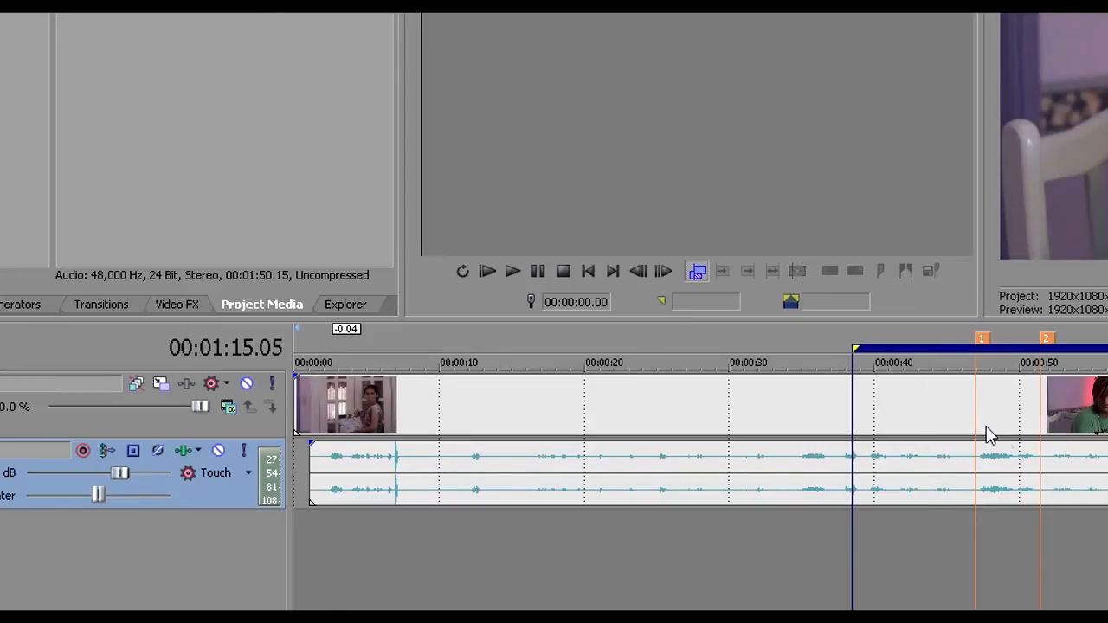
{"action": "left_click", "coordinate": [994, 517]}
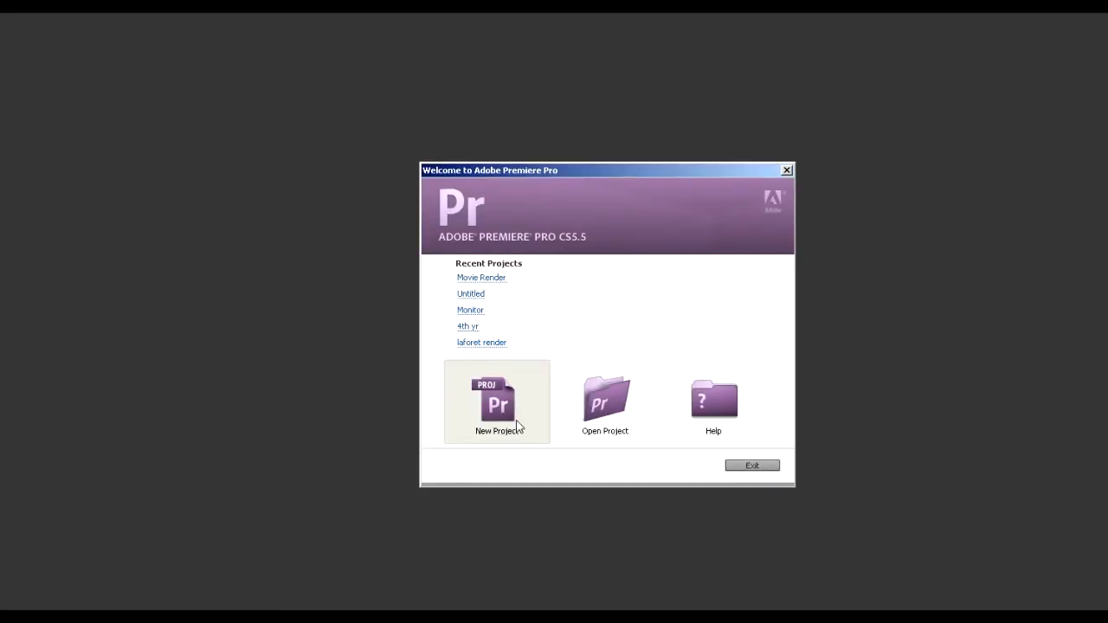
Switch to Adobe Premiere Pro and create a new project named tutorial with a DSLR 1080p24 sequence
{"action": "left_click", "coordinate": [497, 403]}
{"action": "key", "text": "BackSpace"}
{"action": "type", "text": "tutorial"}
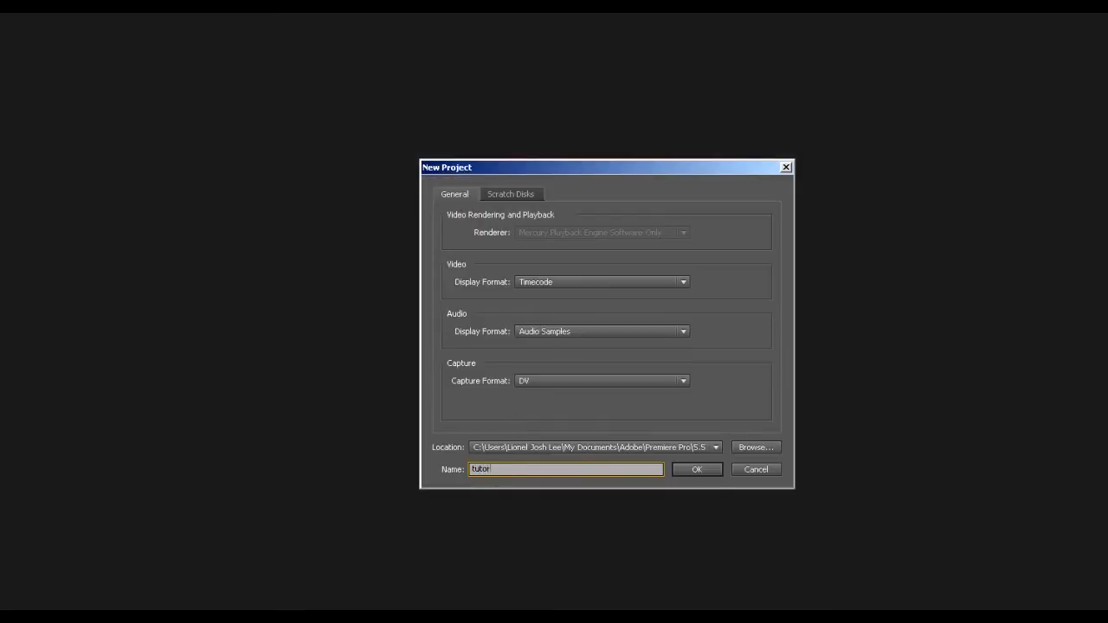
{"action": "left_click", "coordinate": [704, 470]}
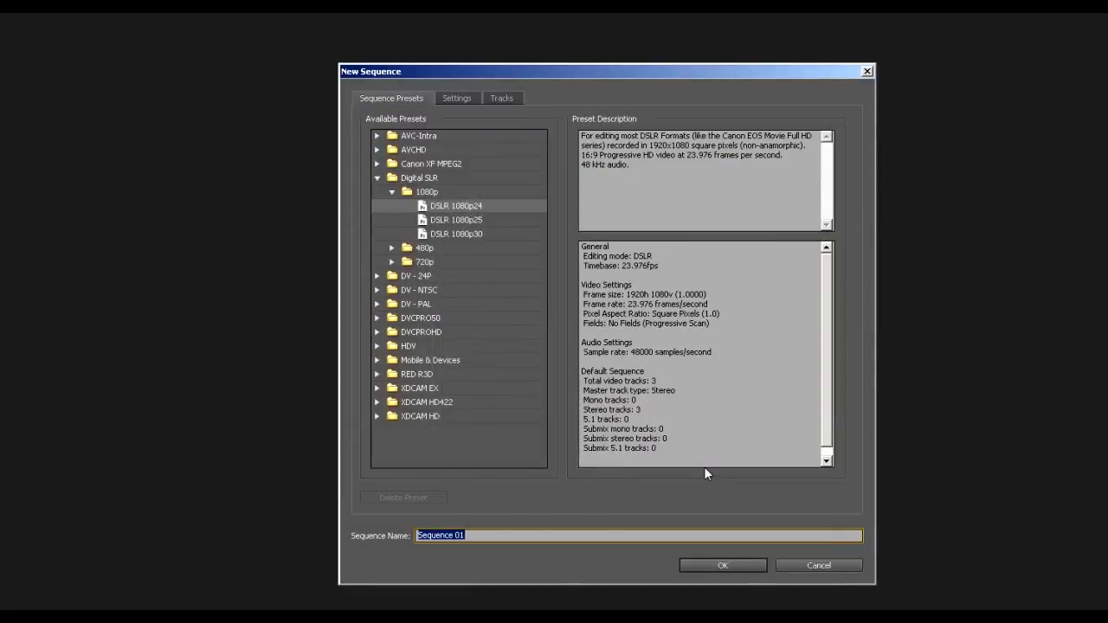
{"action": "left_click", "coordinate": [723, 568]}
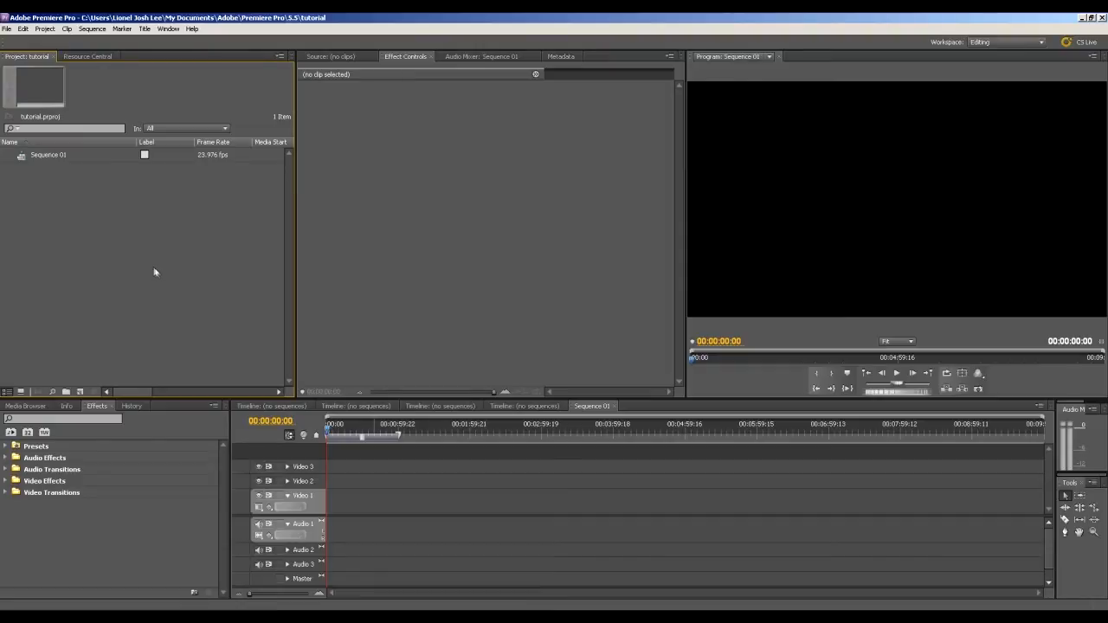
Import 1_2_Sam_XCU.MOV and 5_2_Sam_XCU.wav, and place both clips in the sequence with an enlarged timeline area
{"action": "double_click", "coordinate": [110, 250]}
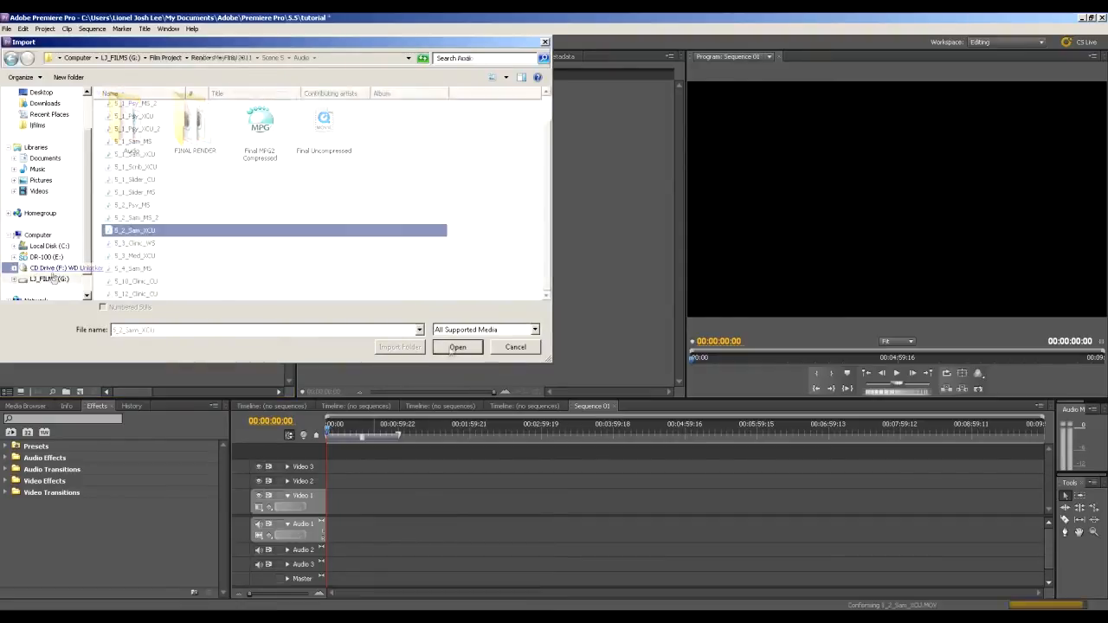
{"action": "left_click", "coordinate": [454, 348]}
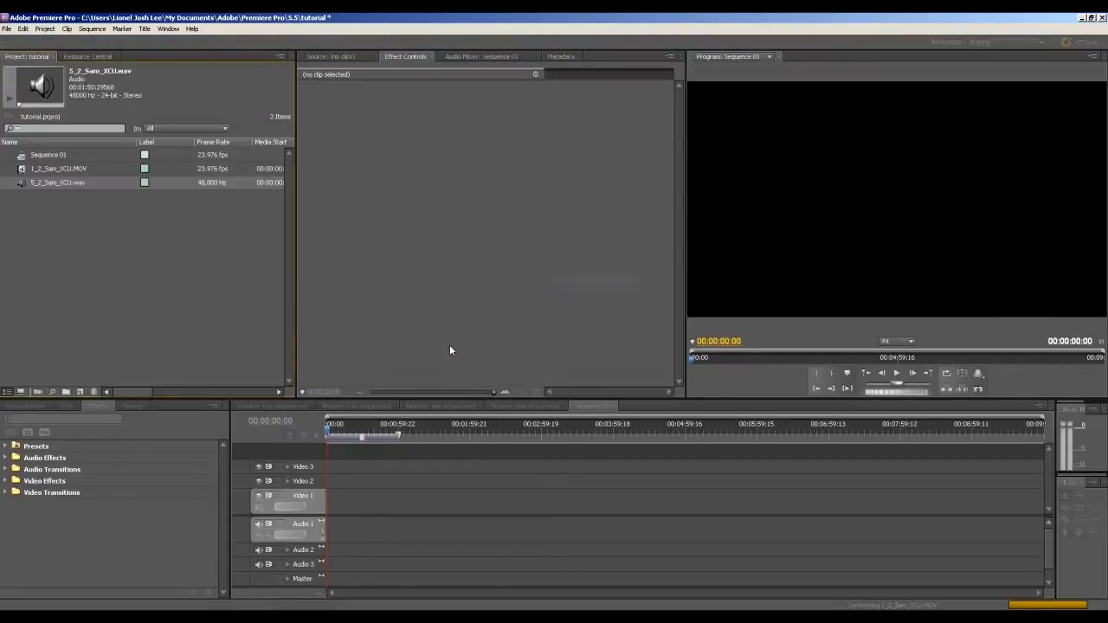
{"action": "left_click_drag", "start_coordinate": [76, 248], "coordinate": [328, 519]}
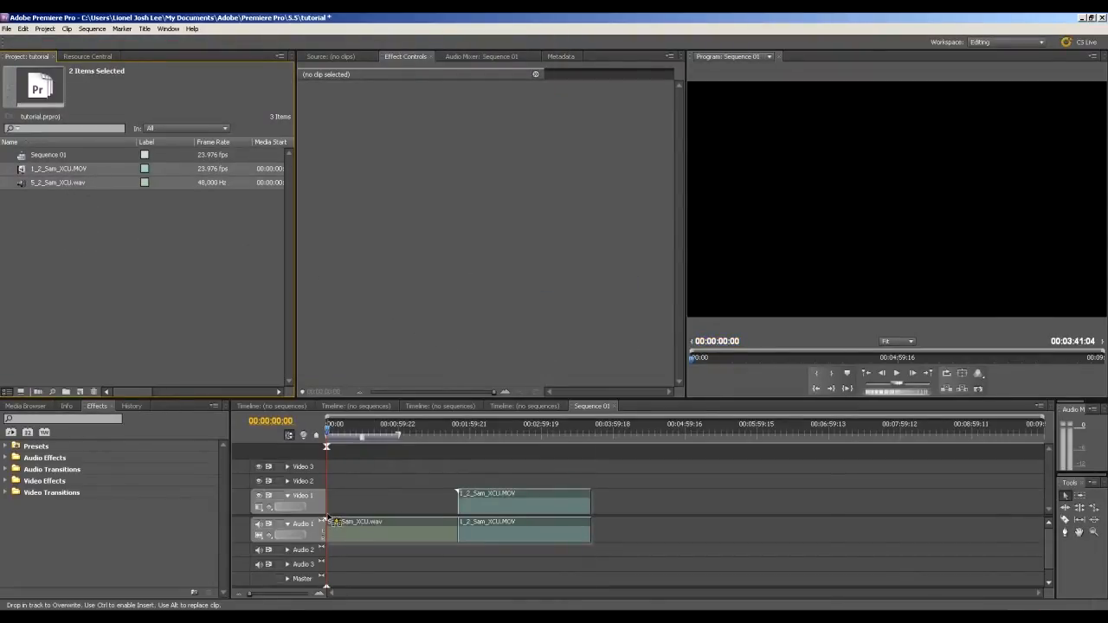
{"action": "left_click_drag", "start_coordinate": [376, 480], "coordinate": [377, 478]}
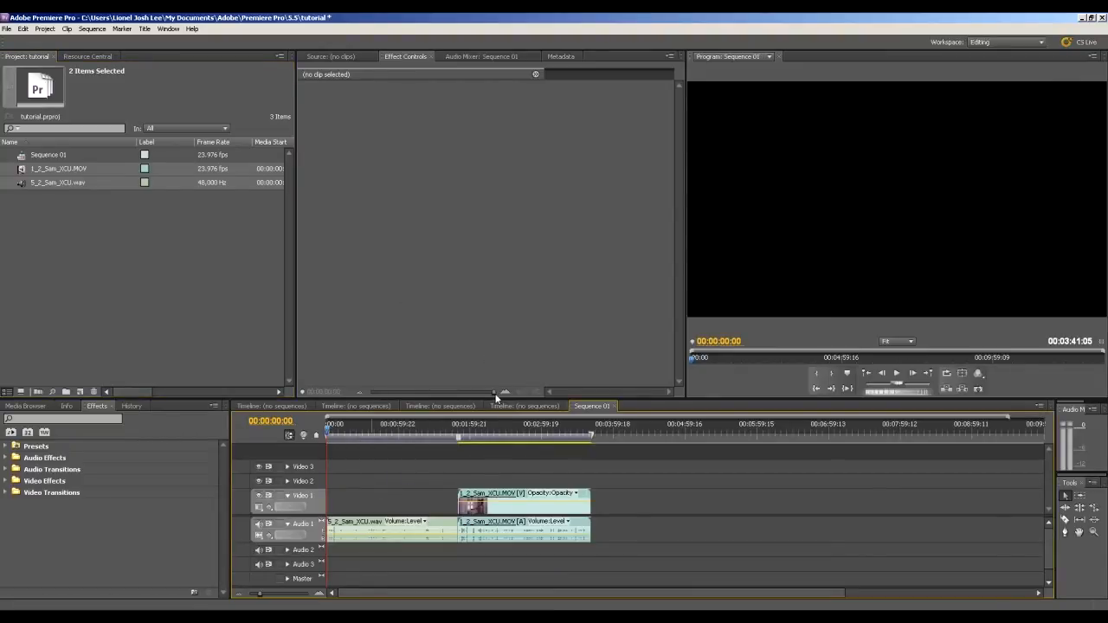
{"action": "left_click_drag", "start_coordinate": [497, 392], "coordinate": [474, 339]}
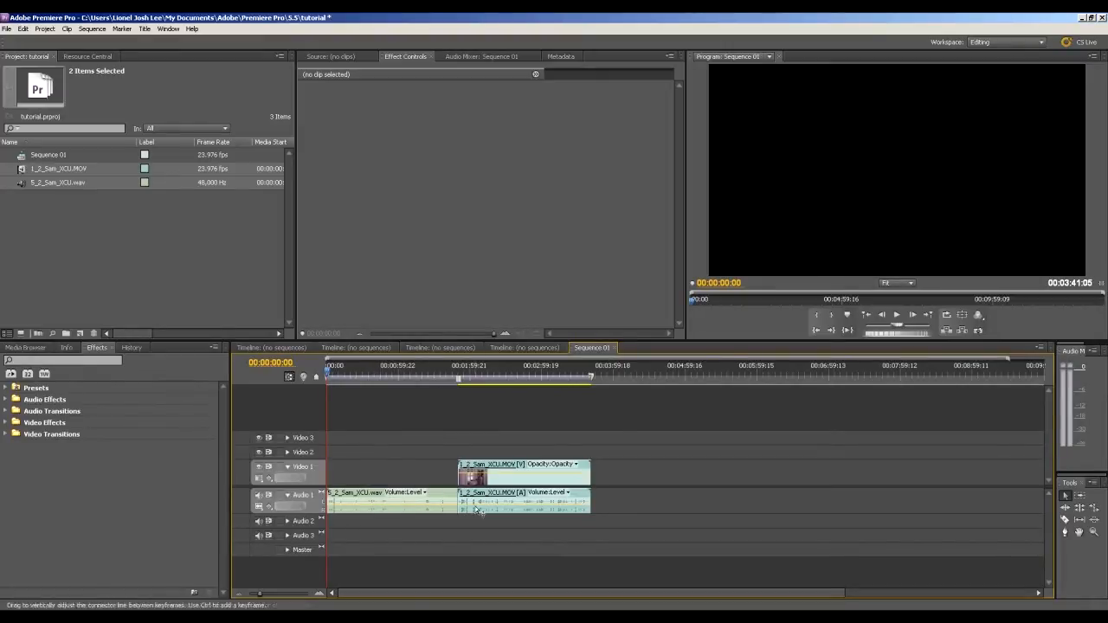
Move the 5_2_Sam_XCU.wav clip to Audio 2, then expand that track and increase its height
{"action": "left_click_drag", "start_coordinate": [432, 501], "coordinate": [443, 521]}
{"action": "left_click", "coordinate": [289, 522]}
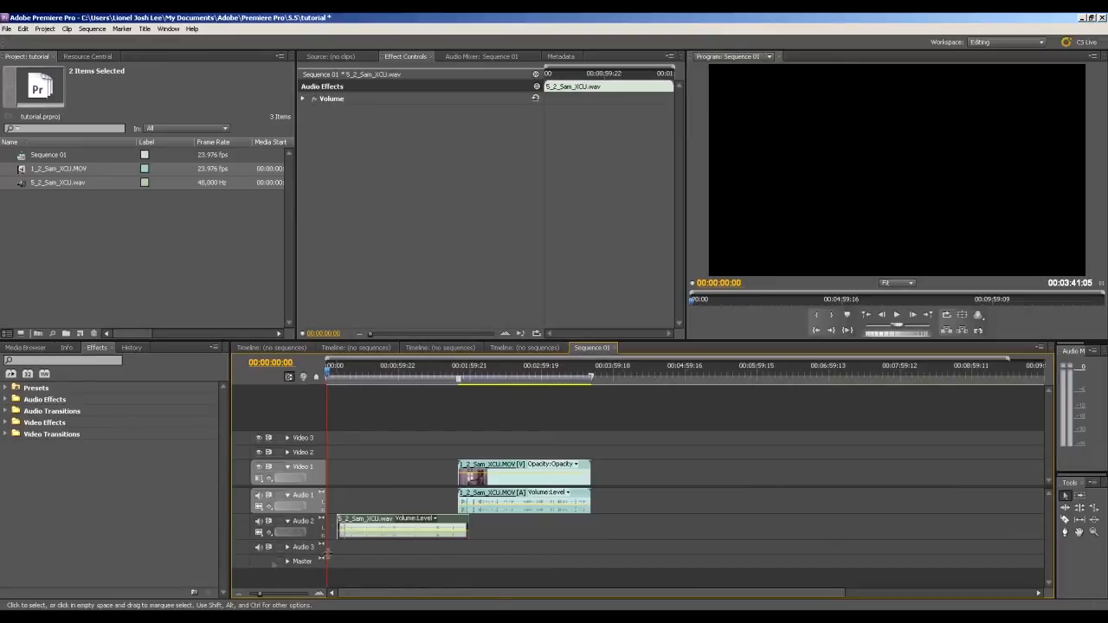
{"action": "left_click_drag", "start_coordinate": [275, 538], "coordinate": [275, 549]}
Move the 1_2_Sam_XCU.MOV clip to the start of the sequence and place the WAV clip roughly beneath it
{"action": "left_click_drag", "start_coordinate": [509, 494], "coordinate": [391, 507]}
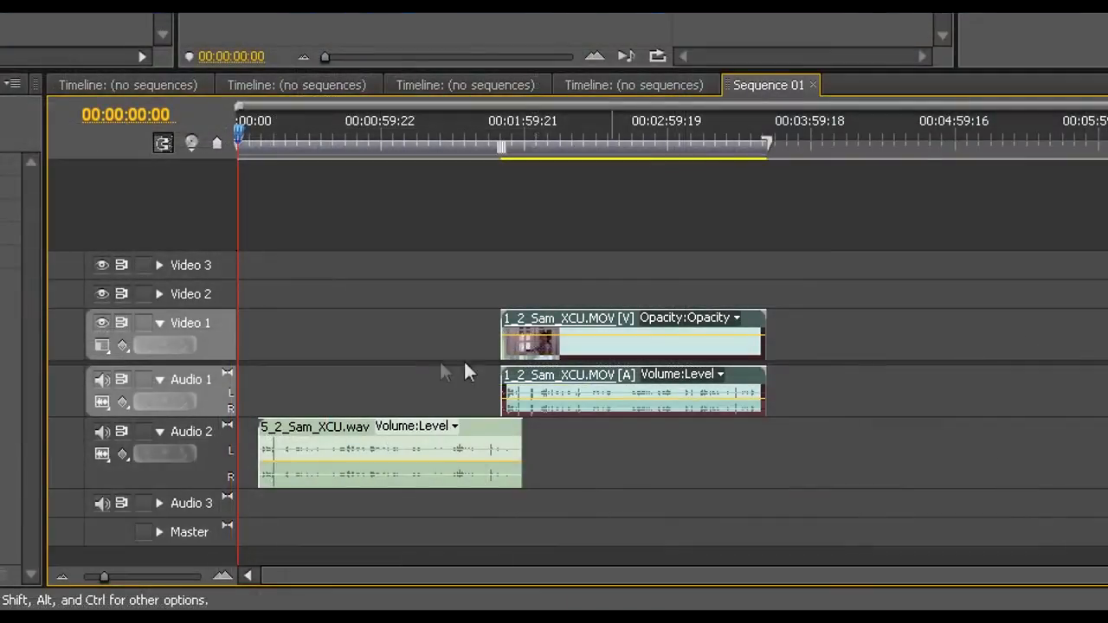
{"action": "left_click_drag", "start_coordinate": [654, 364], "coordinate": [356, 368]}
{"action": "left_click_drag", "start_coordinate": [328, 431], "coordinate": [310, 432]}
Align the WAV clip's clap spike on Audio 2 with the camera audio's spike at 00:00:07:00
{"action": "left_click_drag", "start_coordinate": [258, 139], "coordinate": [264, 139]}
{"action": "key", "text": "="}
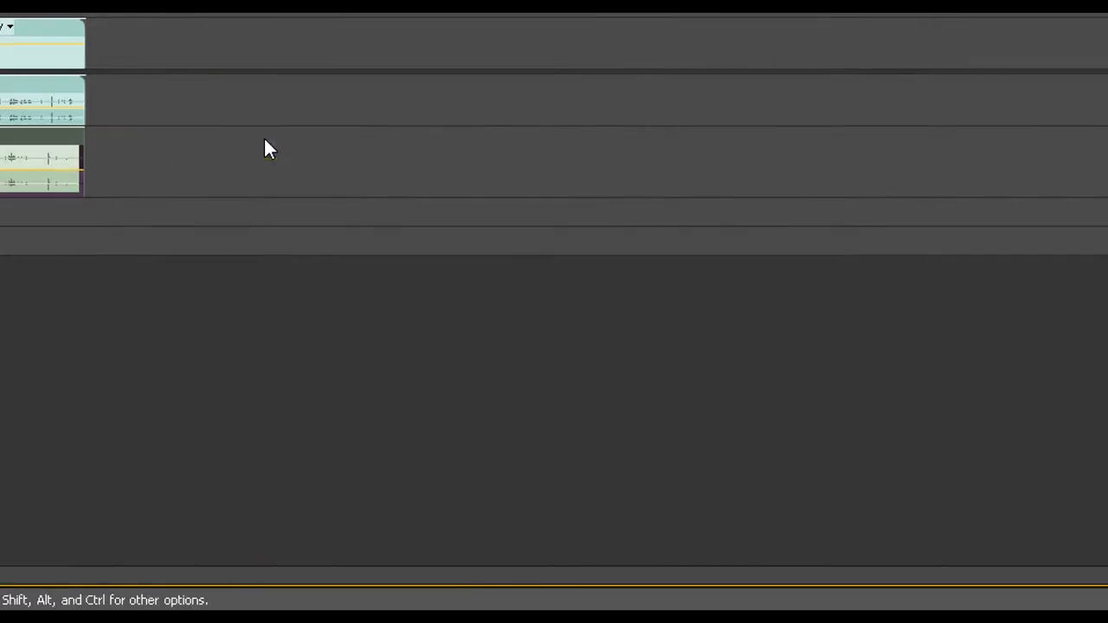
{"action": "key", "text": "="}
{"action": "key", "text": "="}
{"action": "key", "text": "="}
{"action": "key", "text": "="}
{"action": "key", "text": "="}
{"action": "left_click_drag", "start_coordinate": [549, 450], "coordinate": [779, 465]}
{"action": "key", "text": "="}
{"action": "key", "text": "="}
{"action": "key", "text": "="}
{"action": "key", "text": "="}
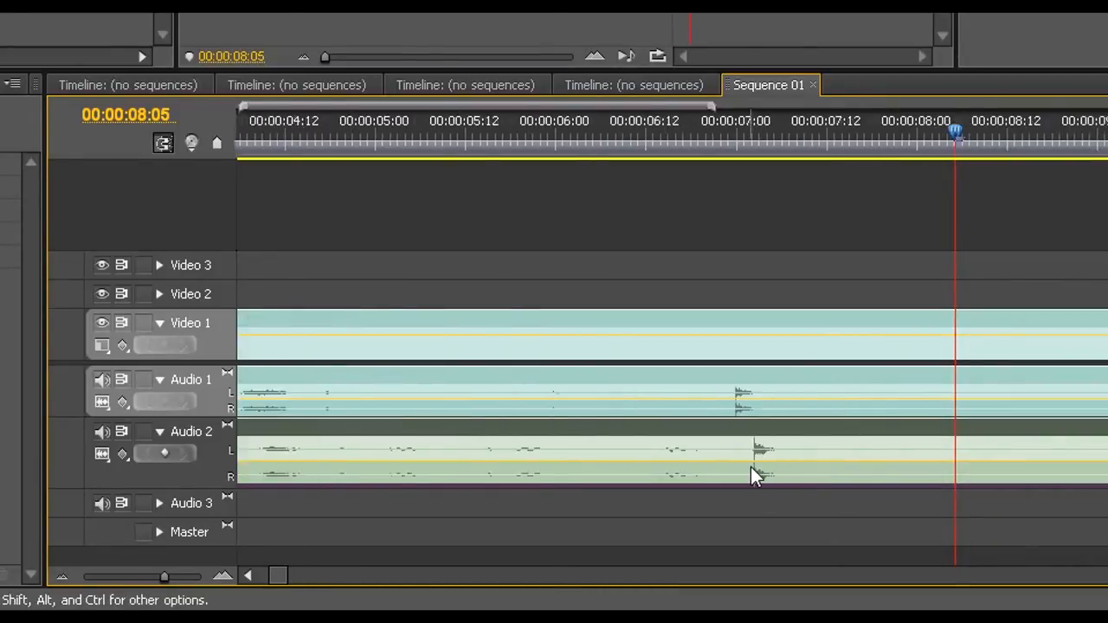
{"action": "key", "text": "-"}
{"action": "left_click_drag", "start_coordinate": [472, 128], "coordinate": [455, 130]}
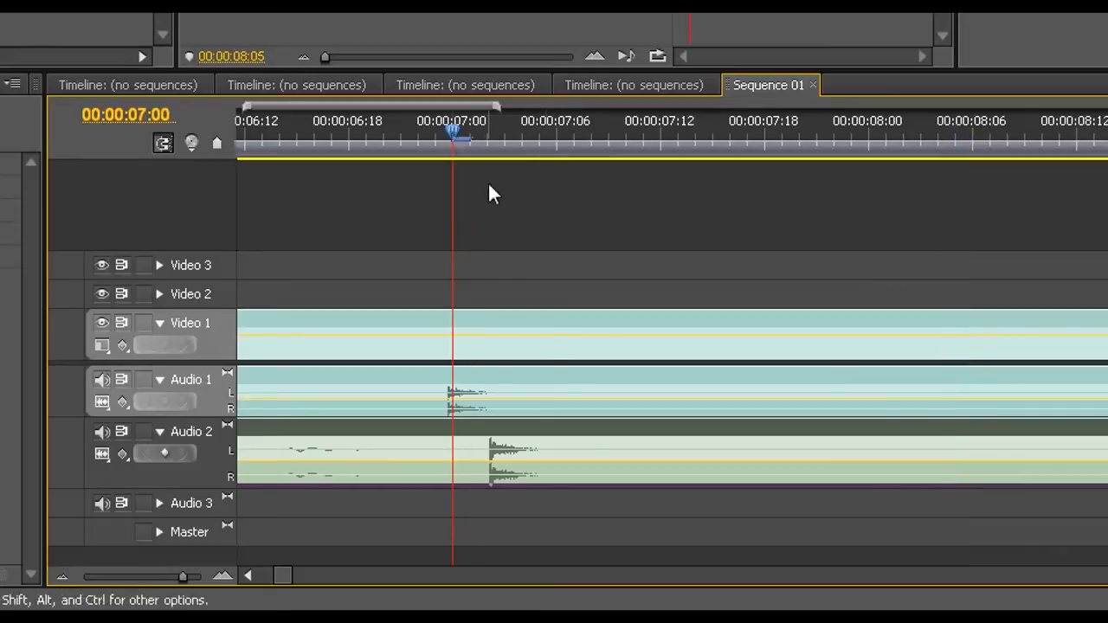
{"action": "left_click_drag", "start_coordinate": [571, 461], "coordinate": [543, 450]}
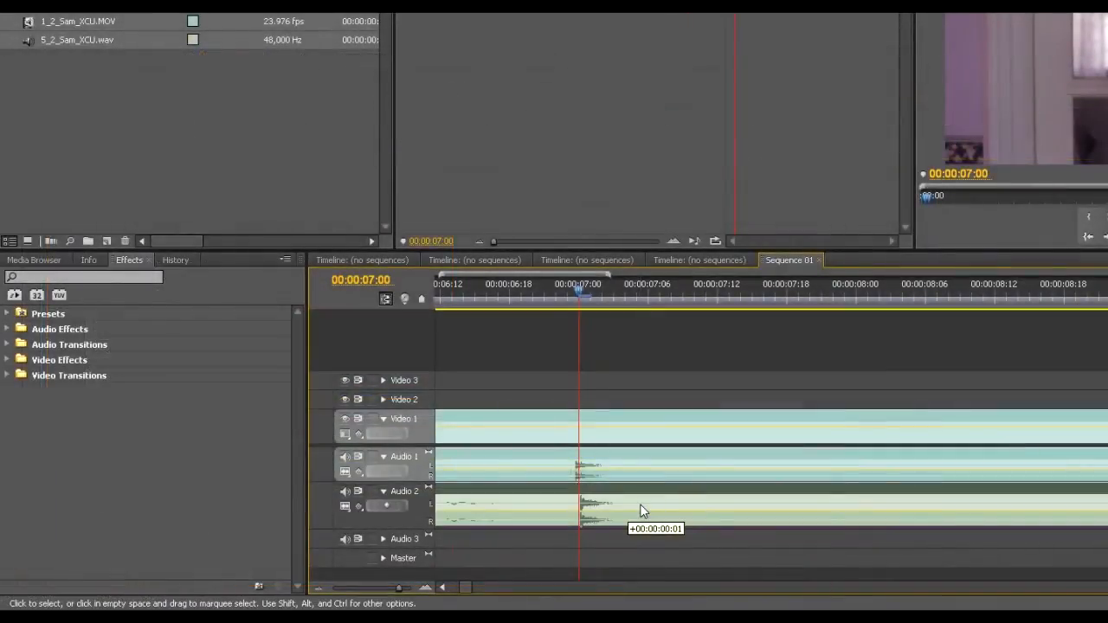
{"action": "left_click_drag", "start_coordinate": [640, 504], "coordinate": [641, 502]}
Unlink the 1_2_Sam_XCU.MOV clip's video and audio and delete its camera audio from Audio 1
{"action": "key", "text": "-"}
{"action": "key", "text": "-"}
{"action": "key", "text": "-"}
{"action": "key", "text": "-"}
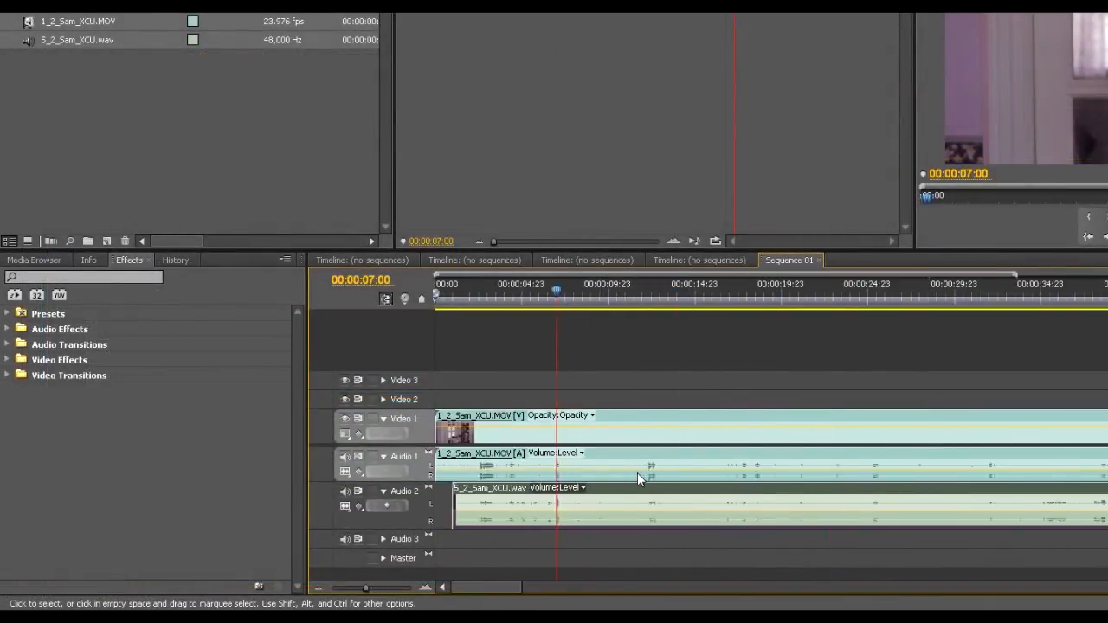
{"action": "right_click", "coordinate": [592, 472]}
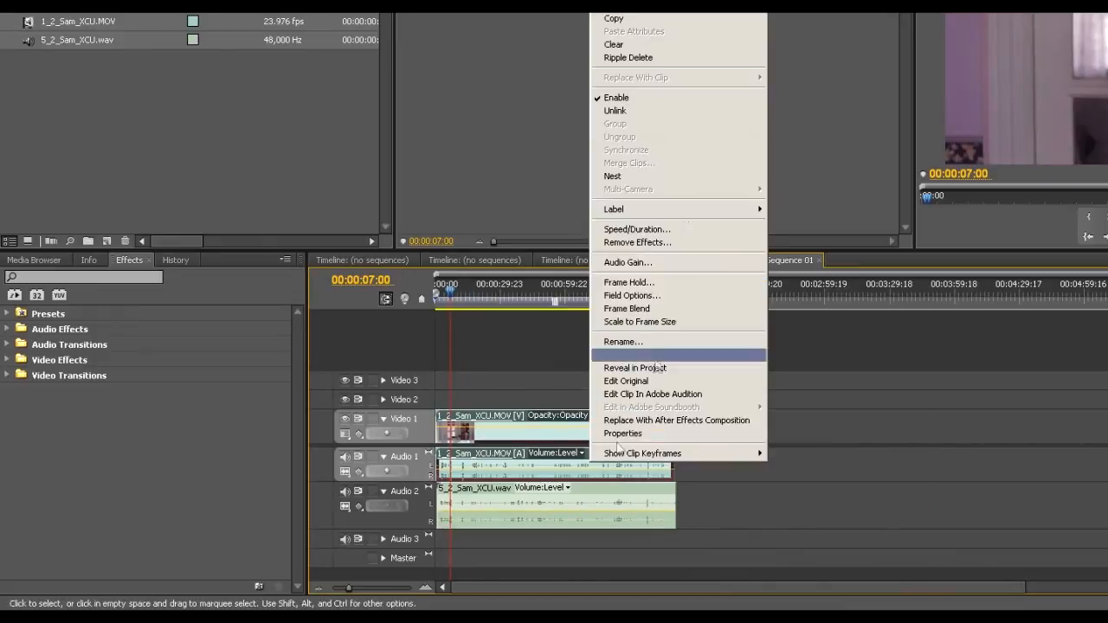
{"action": "left_click", "coordinate": [663, 113]}
{"action": "left_click_drag", "start_coordinate": [750, 480], "coordinate": [632, 455]}
{"action": "key", "text": "Delete"}
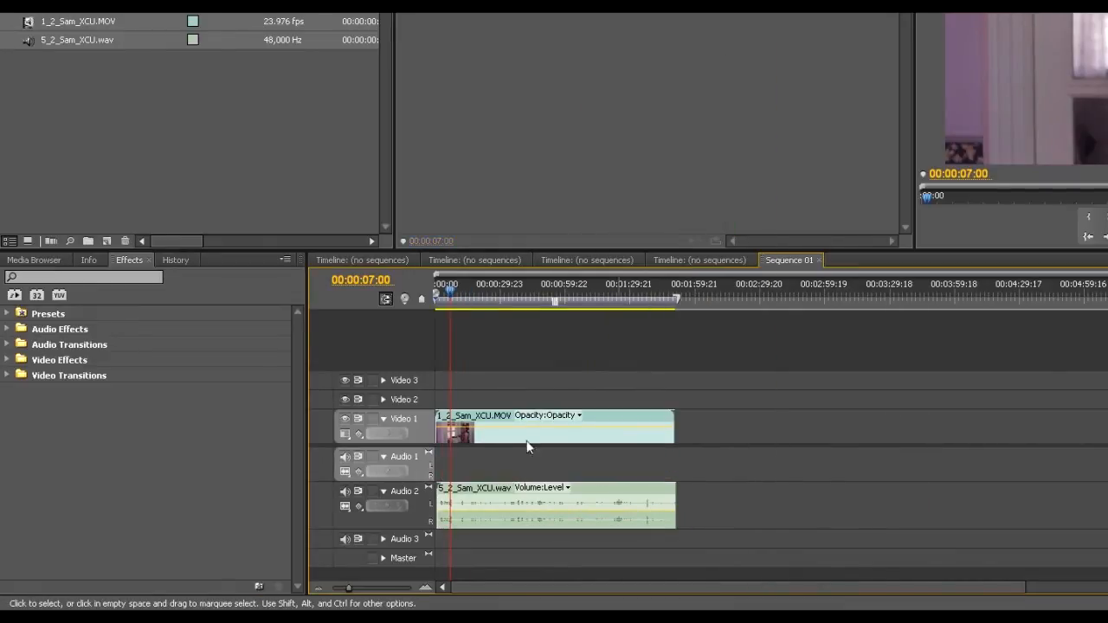
Link the video clip with the WAV clip and move the recording up to Audio 1
{"action": "left_click", "coordinate": [540, 515]}
{"action": "left_click", "coordinate": [572, 436]}
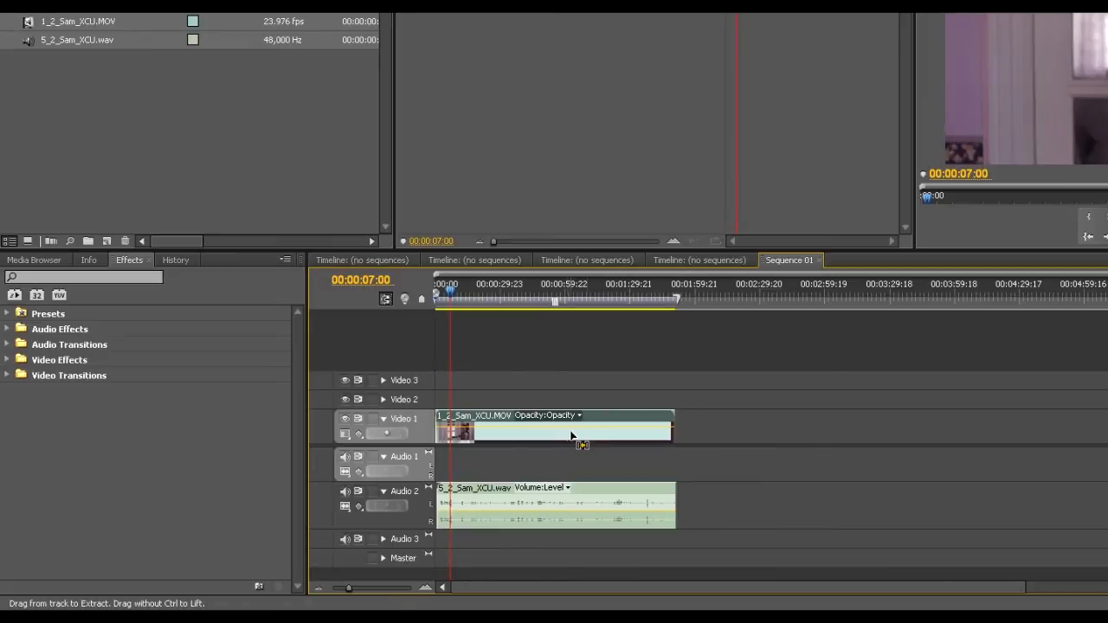
{"action": "left_click_drag", "start_coordinate": [784, 382], "coordinate": [548, 586]}
{"action": "right_click", "coordinate": [594, 520]}
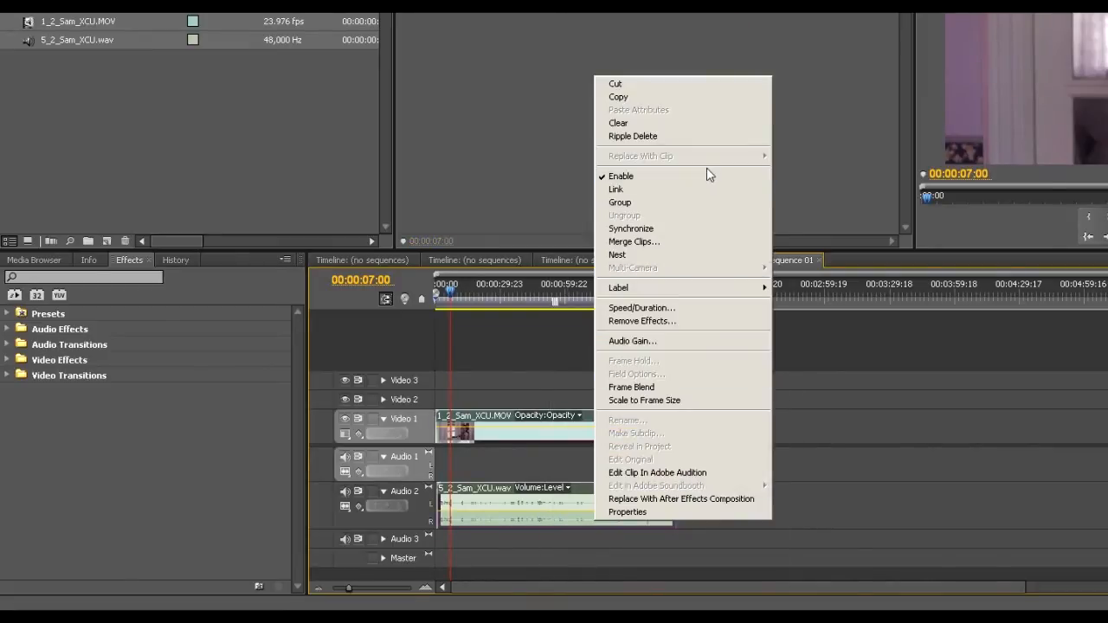
{"action": "left_click", "coordinate": [693, 189]}
{"action": "left_click_drag", "start_coordinate": [526, 496], "coordinate": [615, 469]}
Find the dialogue section at about 00:00:46:22 and play it to check the synced audio
{"action": "key", "text": "equal"}
{"action": "key", "text": "equal"}
{"action": "key", "text": "equal"}
{"action": "key", "text": "equal"}
{"action": "left_click_drag", "start_coordinate": [570, 287], "coordinate": [1107, 286]}
{"action": "key", "text": "minus"}
{"action": "key", "text": "minus"}
{"action": "key", "text": "minus"}
{"action": "key", "text": "minus"}
{"action": "left_click_drag", "start_coordinate": [560, 292], "coordinate": [537, 292]}
{"action": "key", "text": "equal"}
{"action": "key", "text": "equal"}
{"action": "key", "text": "equal"}
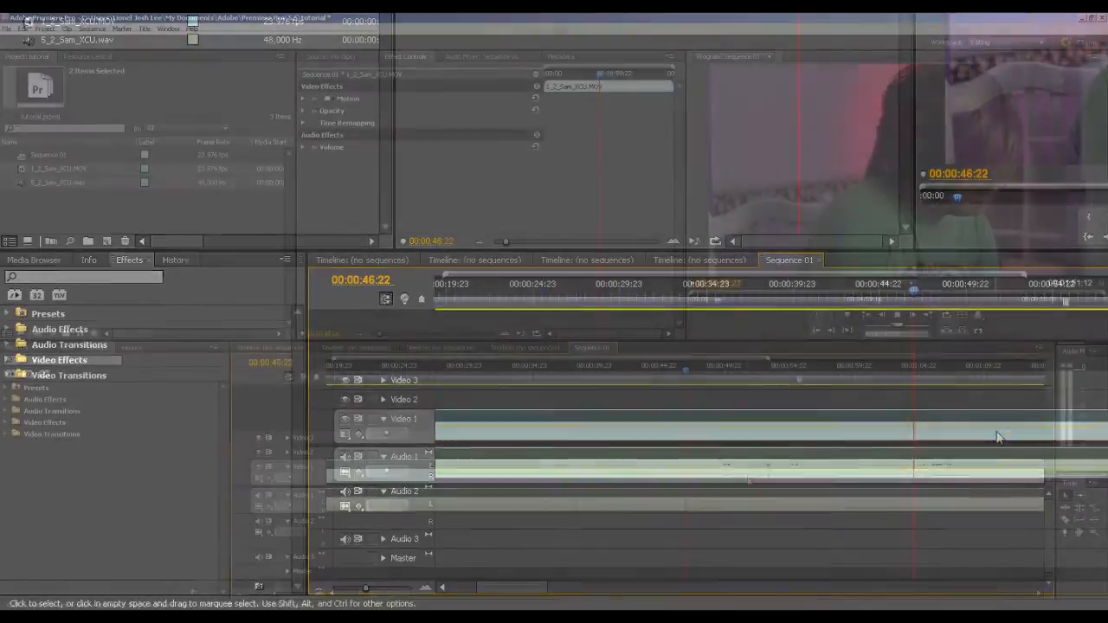
{"action": "key", "text": "space"}
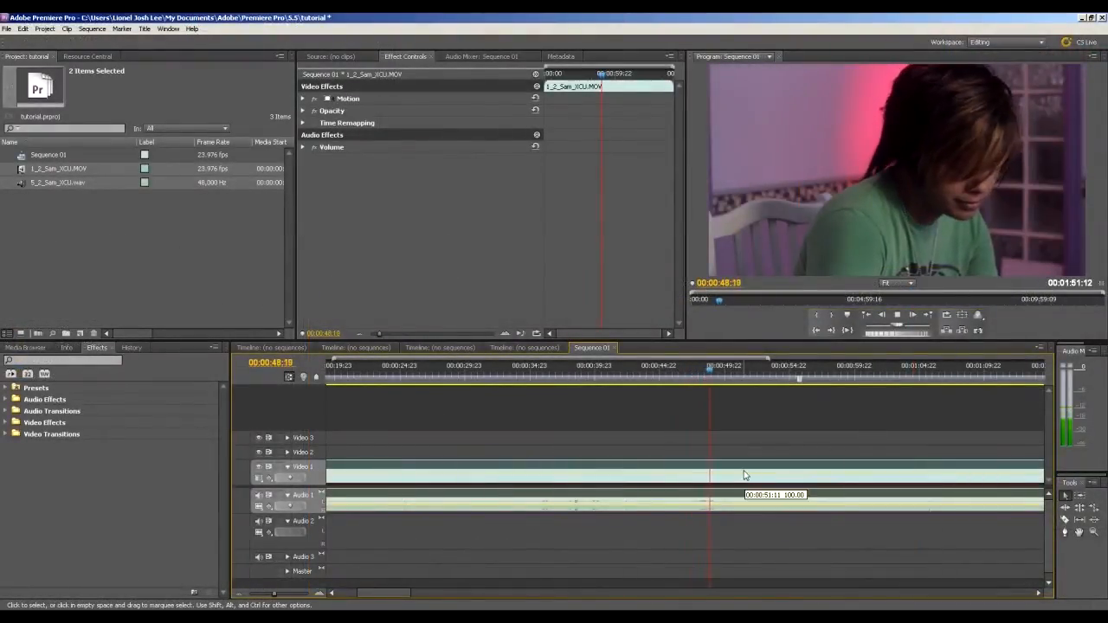
{"action": "key", "text": "space"}
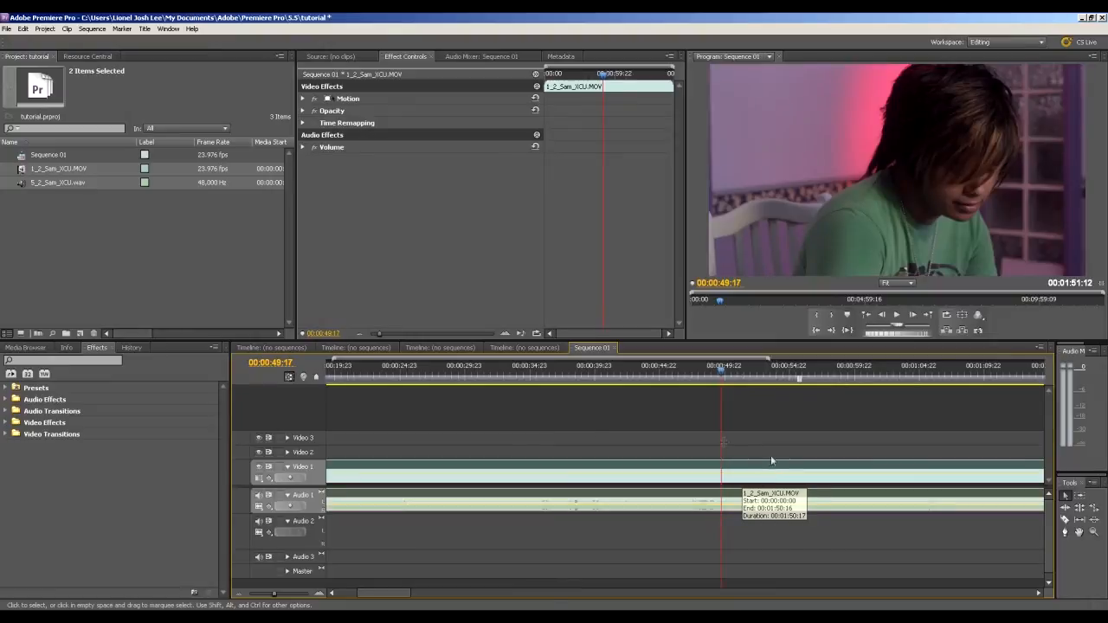
Collapse Audio 2, make Audio 1 taller and open the WAV clip in Adobe Audition for editing
{"action": "left_click_drag", "start_coordinate": [302, 521], "coordinate": [315, 537]}
{"action": "left_click", "coordinate": [288, 536]}
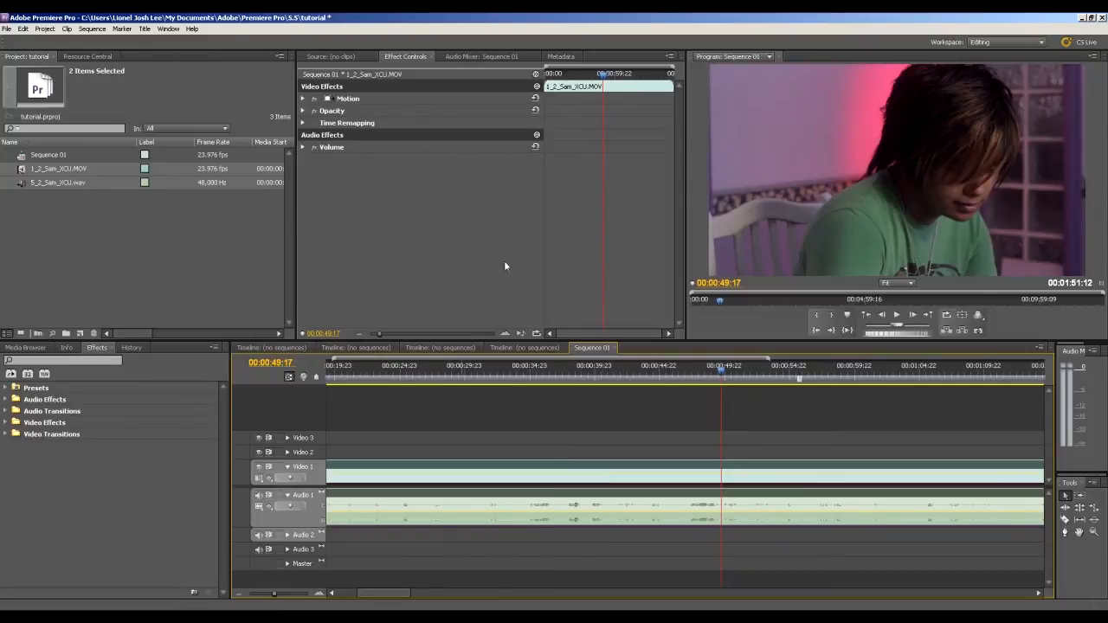
{"action": "right_click", "coordinate": [649, 523]}
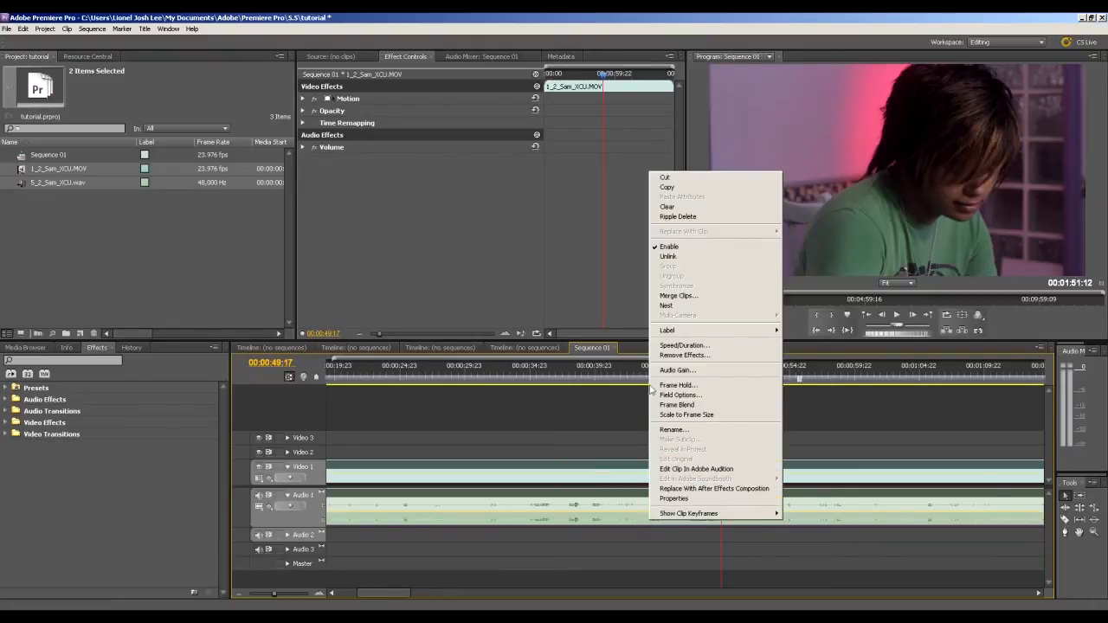
{"action": "left_click", "coordinate": [682, 470]}
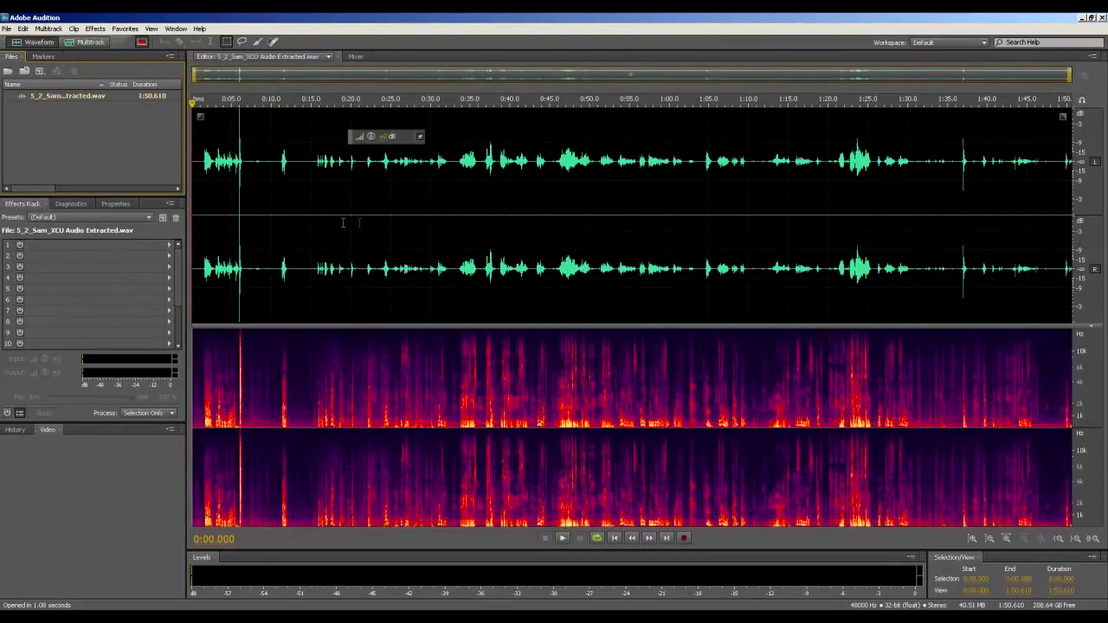
Enlarge the waveform display above the spectral view and examine the speech and clap peaks across the recording
{"action": "left_click_drag", "start_coordinate": [355, 325], "coordinate": [395, 426]}
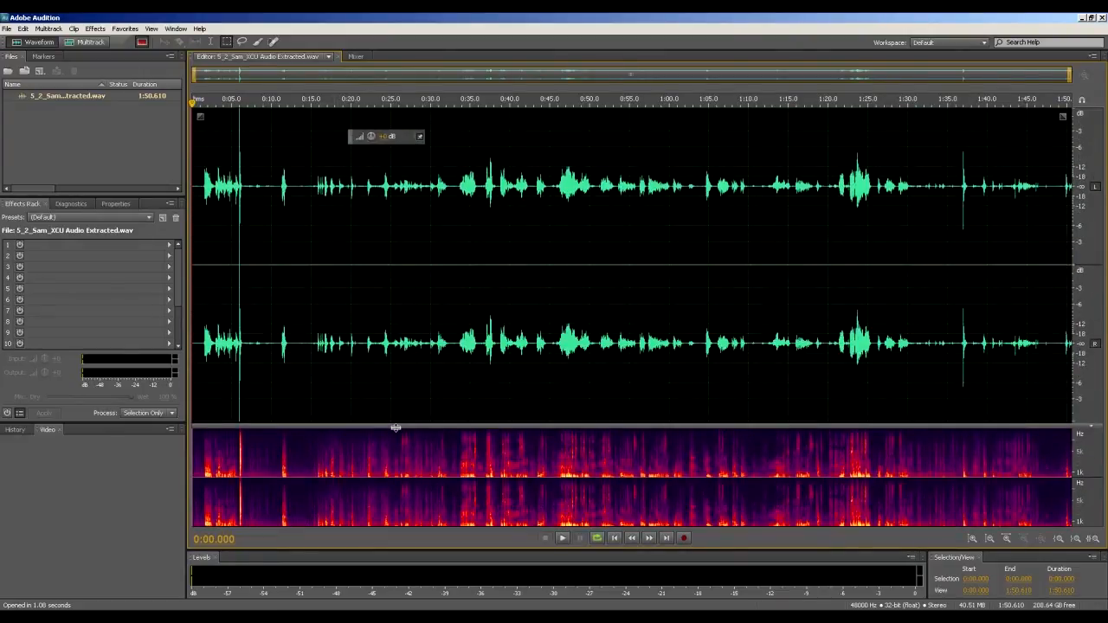
{"action": "left_click", "coordinate": [252, 207]}
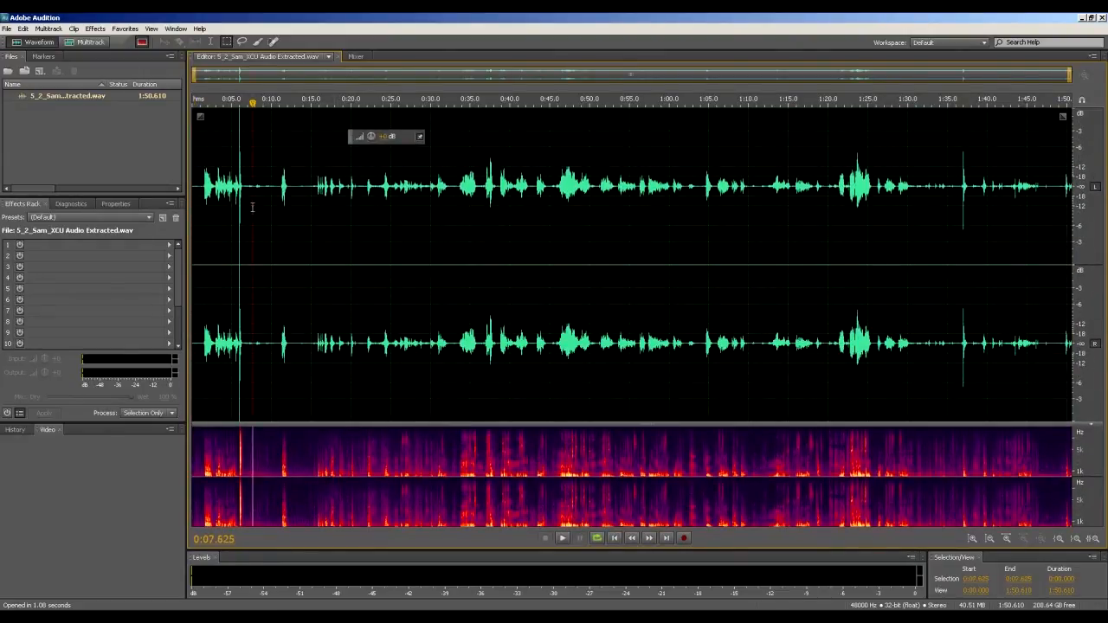
{"action": "left_click", "coordinate": [295, 210]}
{"action": "scroll", "coordinate": [293, 208], "scroll_direction": "up", "scroll_amount": 5}
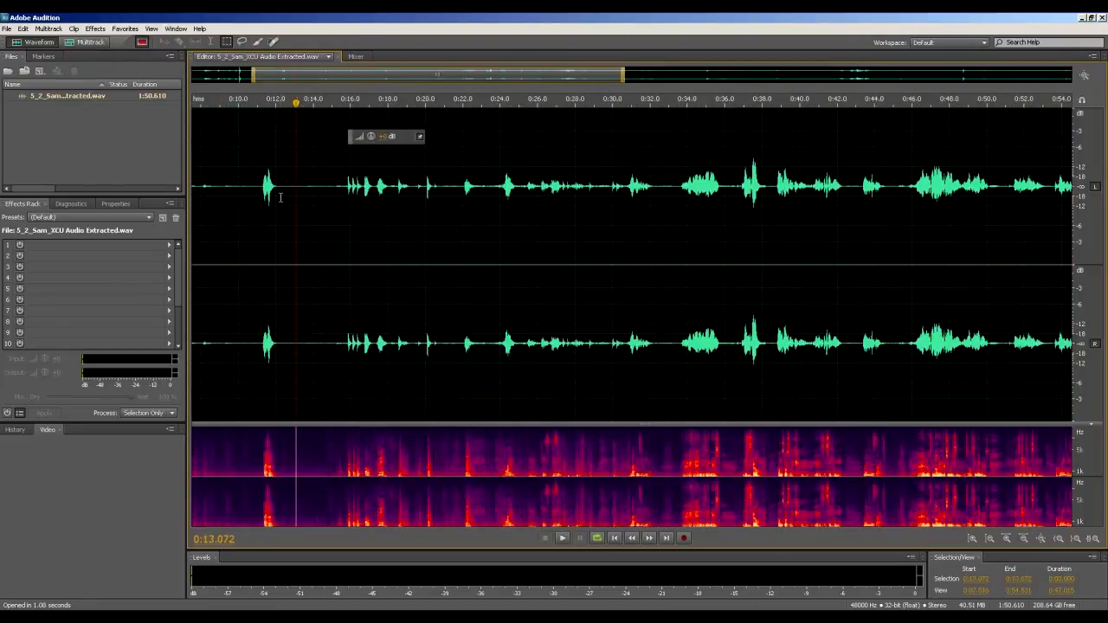
{"action": "left_click", "coordinate": [407, 185]}
{"action": "left_click", "coordinate": [515, 192]}
{"action": "left_click", "coordinate": [660, 206]}
{"action": "left_click_drag", "start_coordinate": [784, 215], "coordinate": [792, 215]}
{"action": "scroll", "coordinate": [773, 215], "scroll_direction": "down", "scroll_amount": 4}
{"action": "left_click", "coordinate": [469, 208]}
{"action": "left_click", "coordinate": [862, 207]}
{"action": "left_click", "coordinate": [994, 206]}
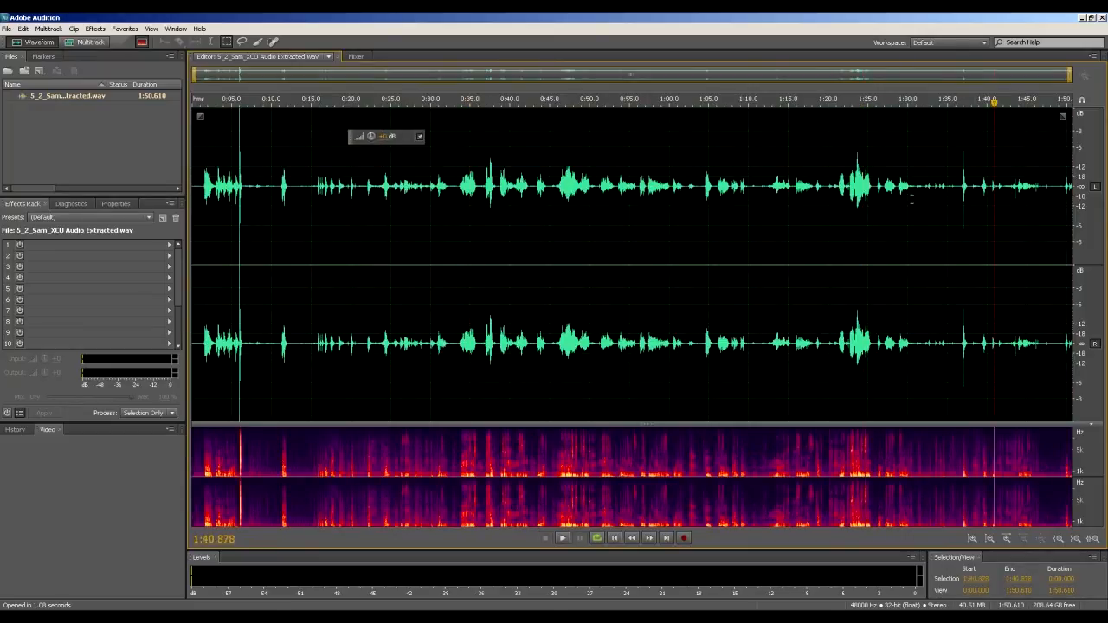
Play the unprocessed dialogue starting at about 0:46 in the recording
{"action": "left_click", "coordinate": [558, 215]}
{"action": "key", "text": "space"}
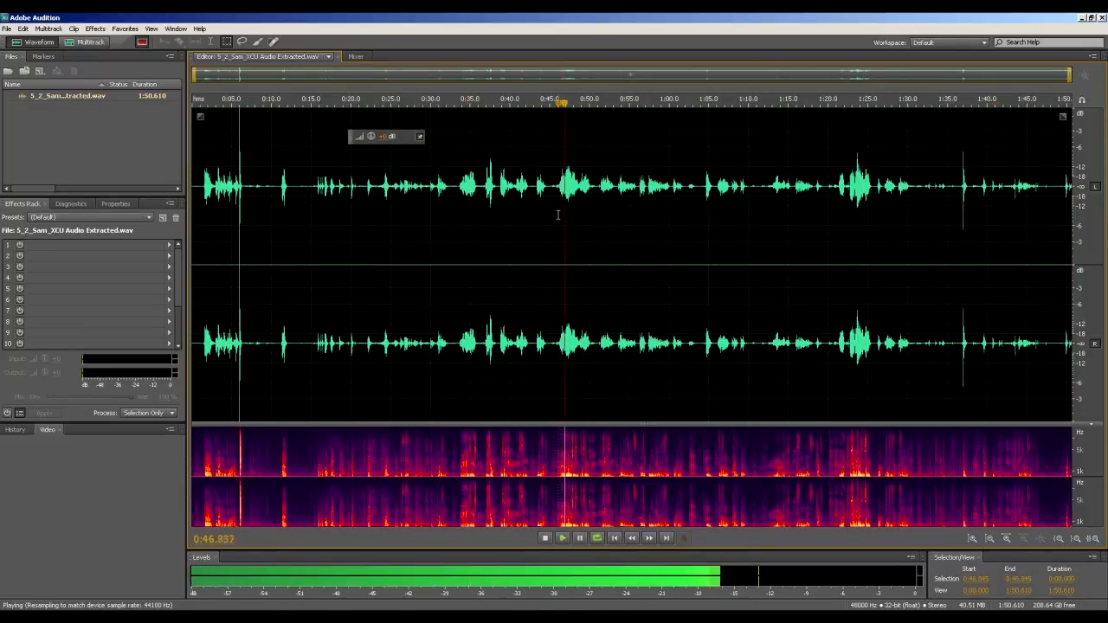
{"action": "key", "text": "space"}
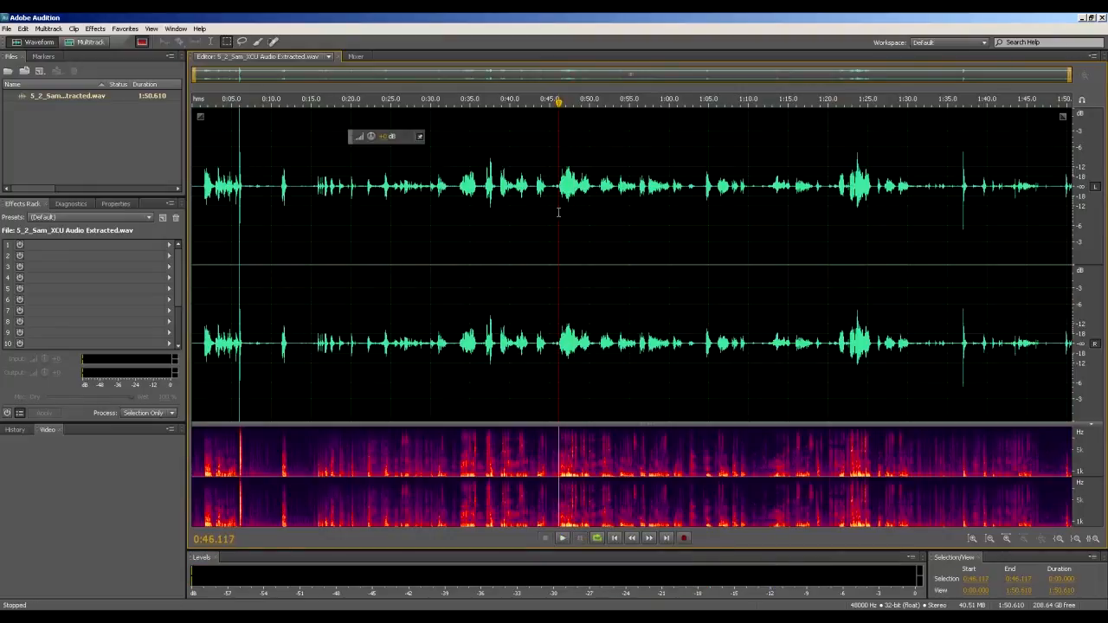
Play the quiet gap before the dialogue at about 0:45 and examine the waveform there for background noise
{"action": "scroll", "coordinate": [559, 212], "scroll_direction": "up", "scroll_amount": 5}
{"action": "scroll", "coordinate": [560, 207], "scroll_direction": "up", "scroll_amount": 5}
{"action": "scroll", "coordinate": [549, 208], "scroll_direction": "down", "scroll_amount": 1}
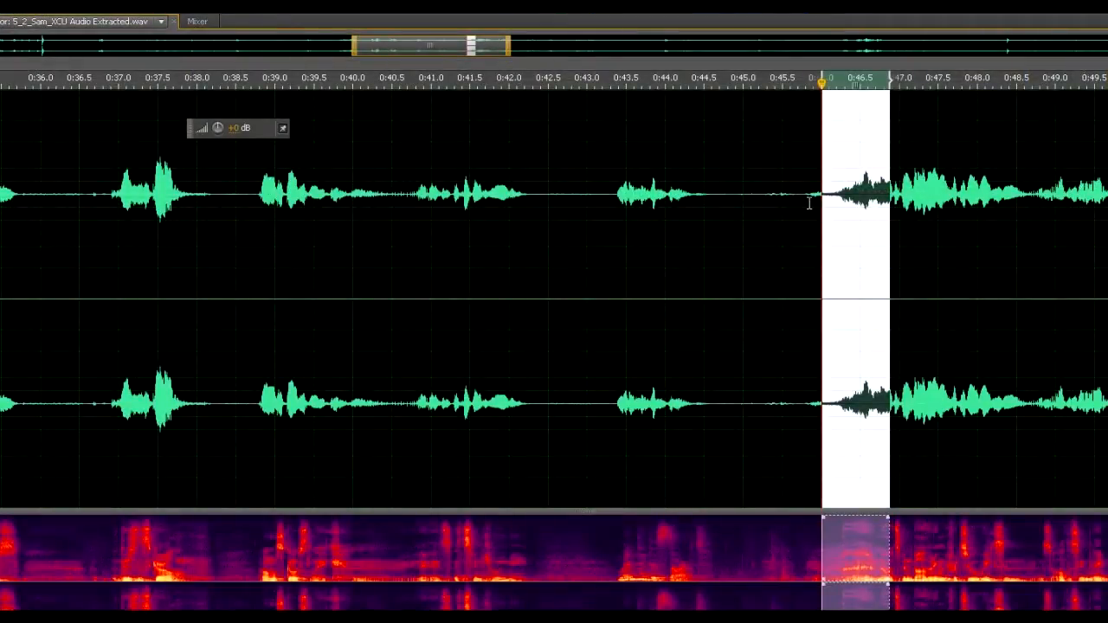
{"action": "left_click_drag", "start_coordinate": [808, 203], "coordinate": [1107, 203]}
{"action": "left_click", "coordinate": [898, 203]}
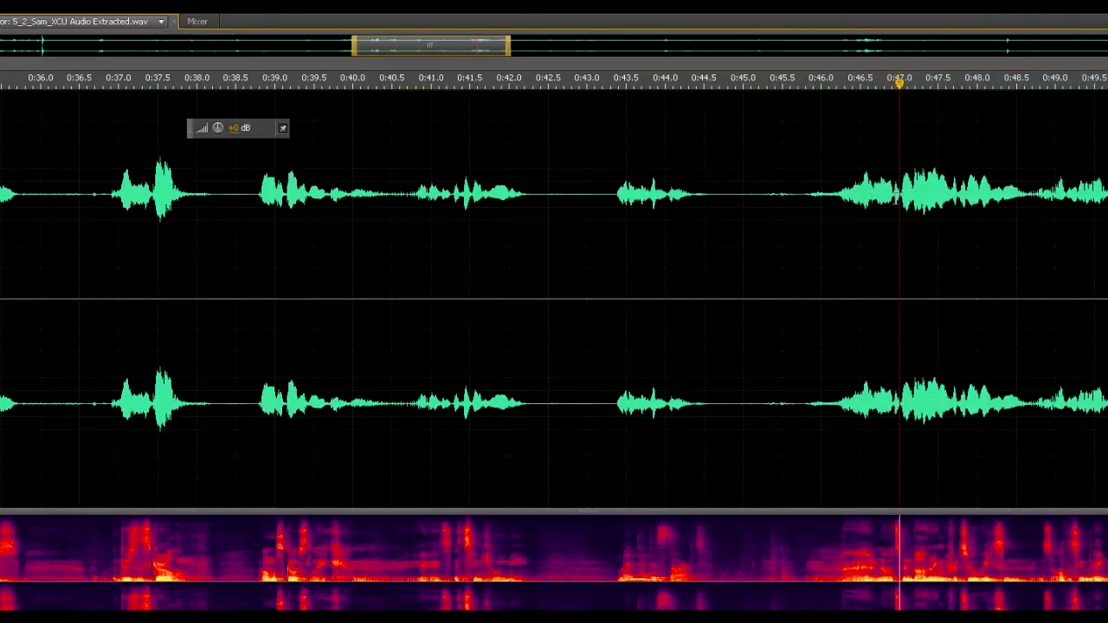
{"action": "left_click", "coordinate": [724, 246]}
{"action": "scroll", "coordinate": [728, 246], "scroll_direction": "up", "scroll_amount": 4}
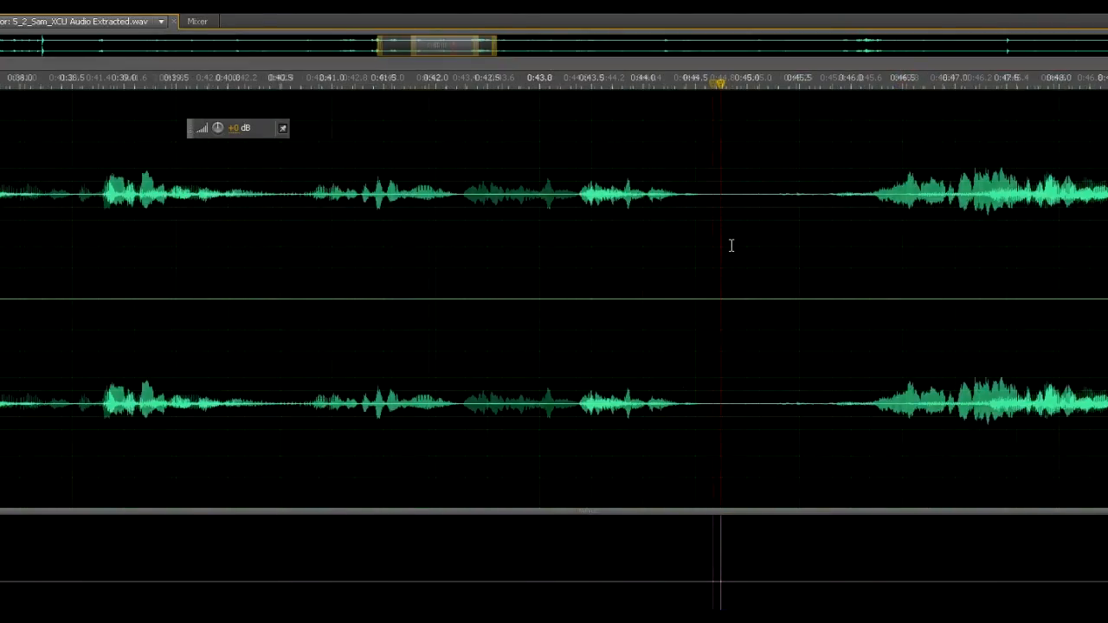
{"action": "key", "text": "space"}
{"action": "key", "text": "space"}
{"action": "left_click", "coordinate": [722, 231]}
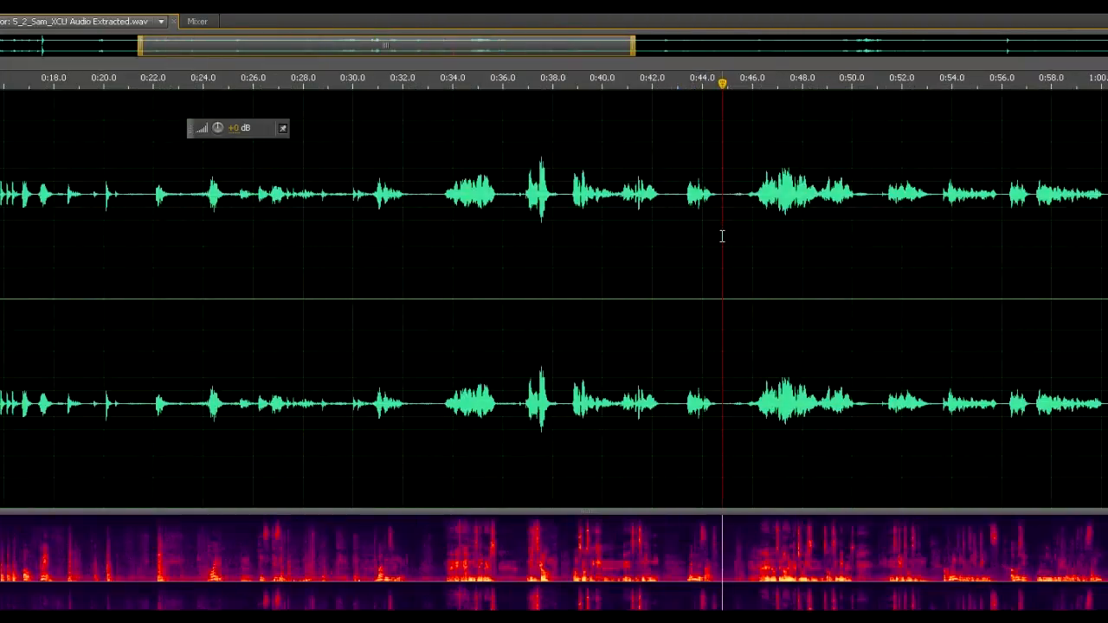
{"action": "scroll", "coordinate": [722, 236], "scroll_direction": "up", "scroll_amount": 12}
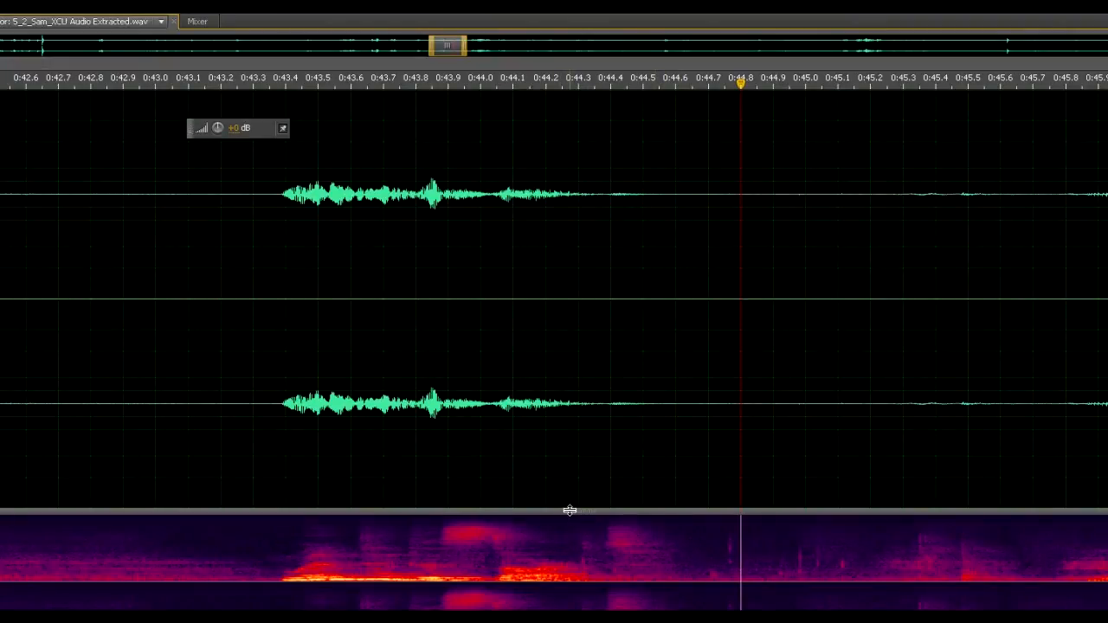
Slightly enlarge the spectral view and examine the frequencies around 0:44 and across the whole recording
{"action": "left_click_drag", "start_coordinate": [573, 512], "coordinate": [538, 474]}
{"action": "left_click", "coordinate": [563, 245]}
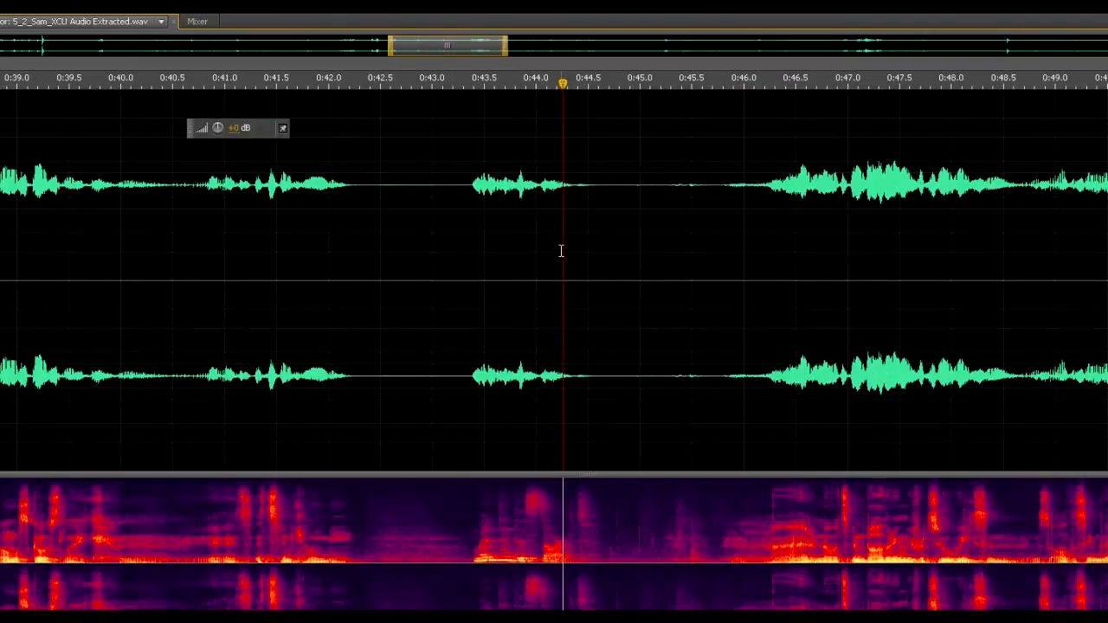
{"action": "scroll", "coordinate": [565, 261], "scroll_direction": "down", "scroll_amount": 5}
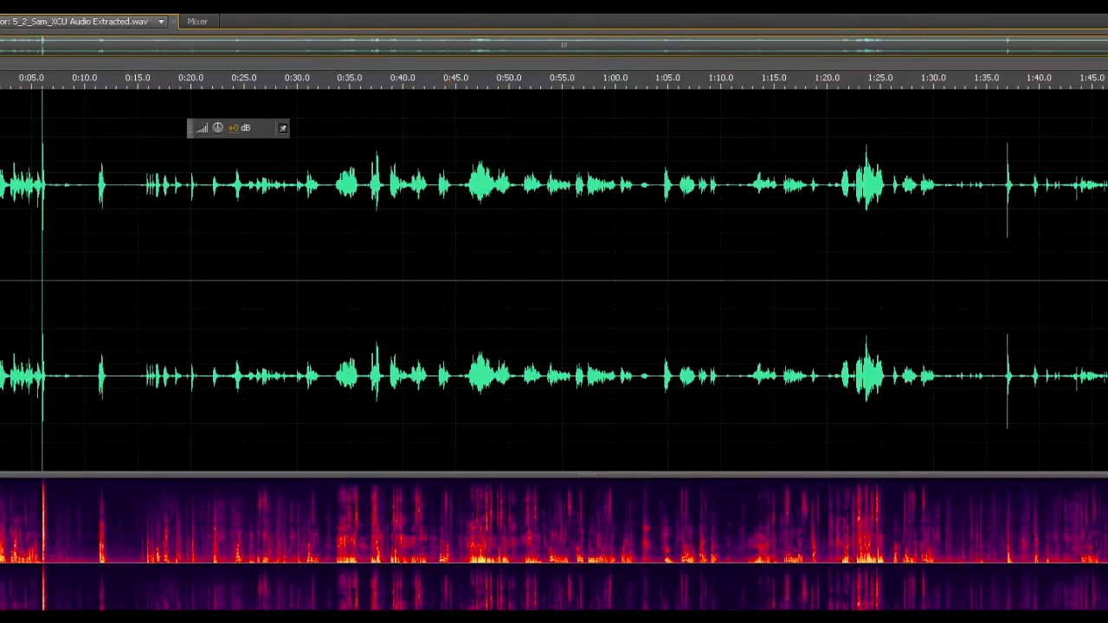
Select the silent first 1.4 seconds of the recording and capture it as the noise print in the Noise Reduction effect
{"action": "scroll", "coordinate": [24, 229], "scroll_direction": "up", "scroll_amount": 8}
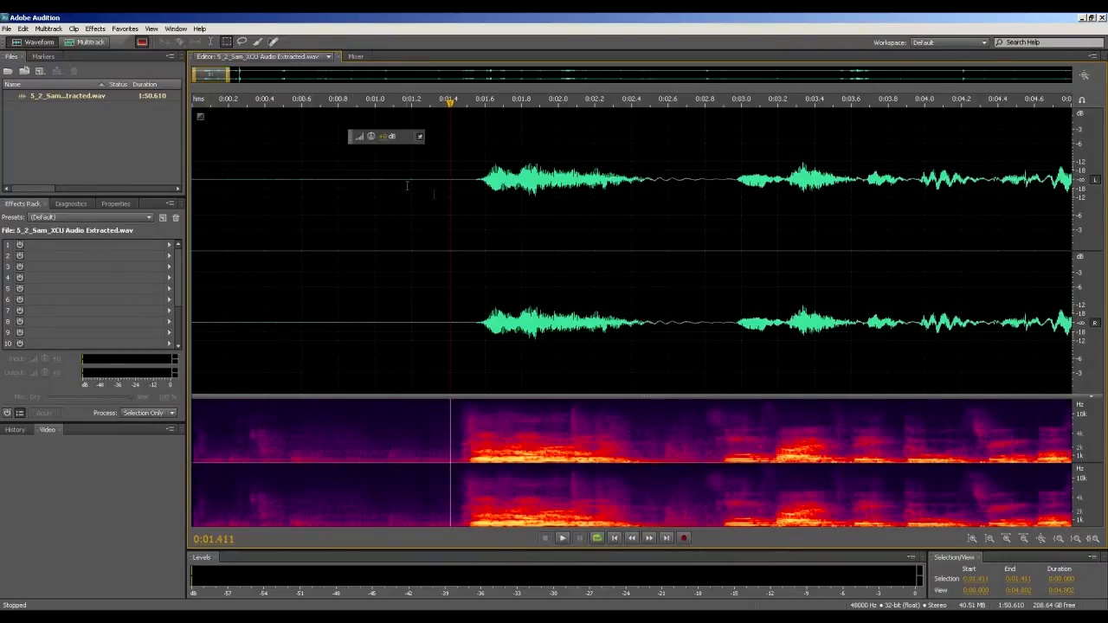
{"action": "left_click_drag", "start_coordinate": [448, 189], "coordinate": [170, 159]}
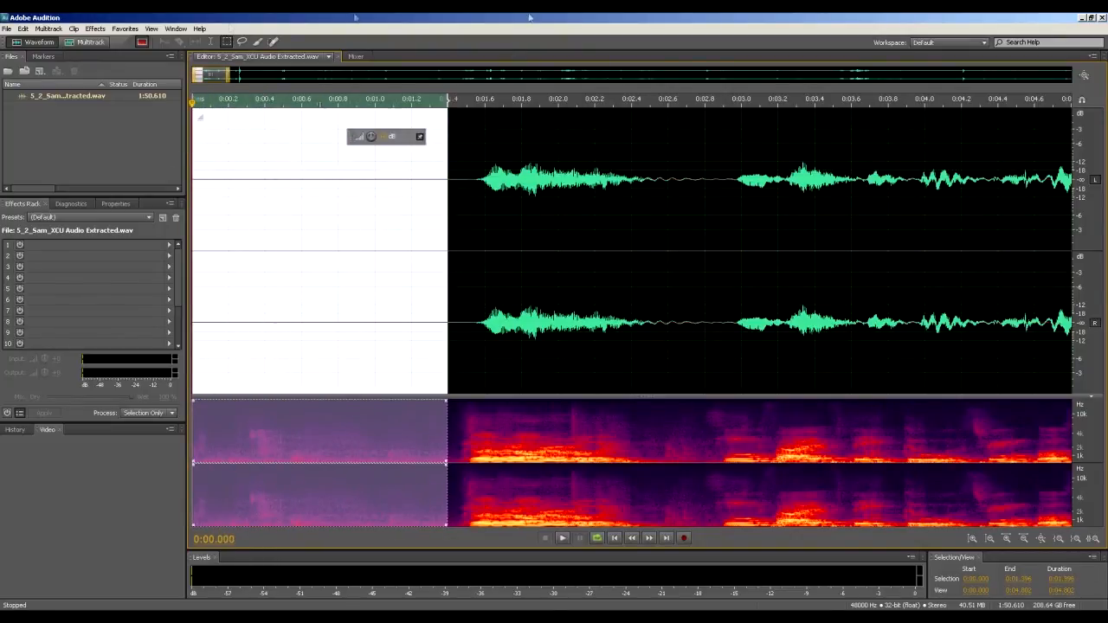
{"action": "left_click", "coordinate": [95, 29]}
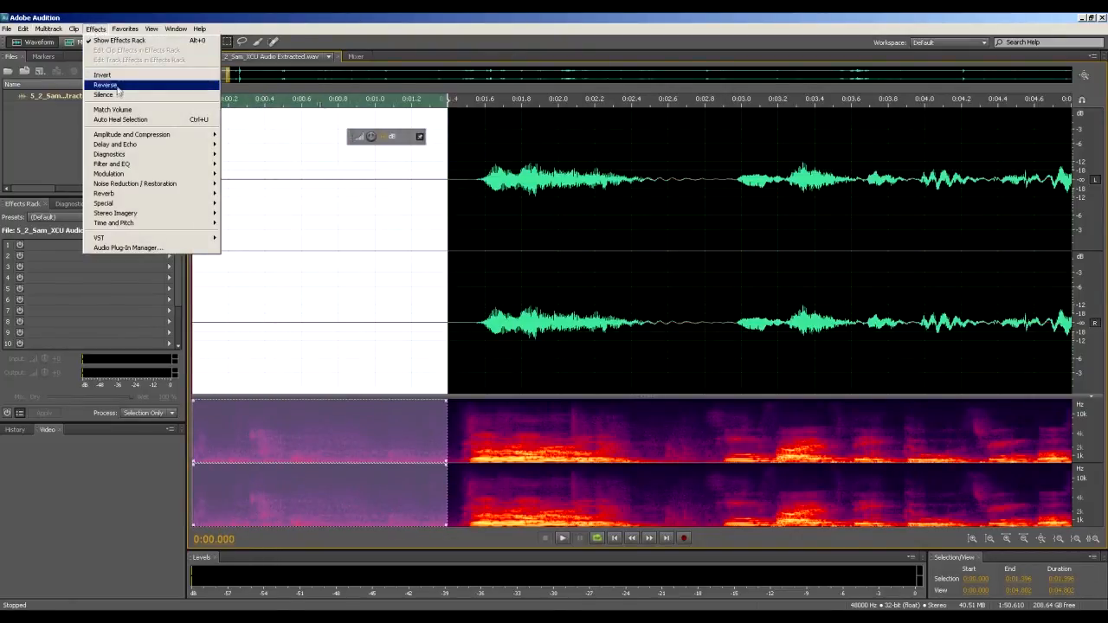
{"action": "mouse_move", "coordinate": [200, 177]}
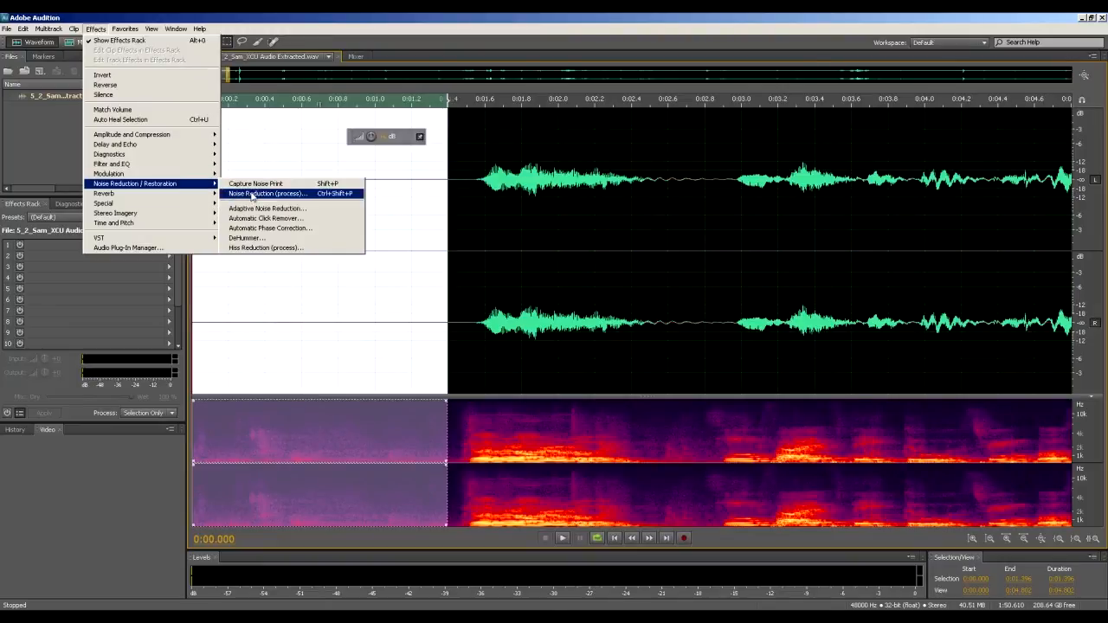
{"action": "left_click", "coordinate": [253, 194]}
{"action": "left_click", "coordinate": [403, 165]}
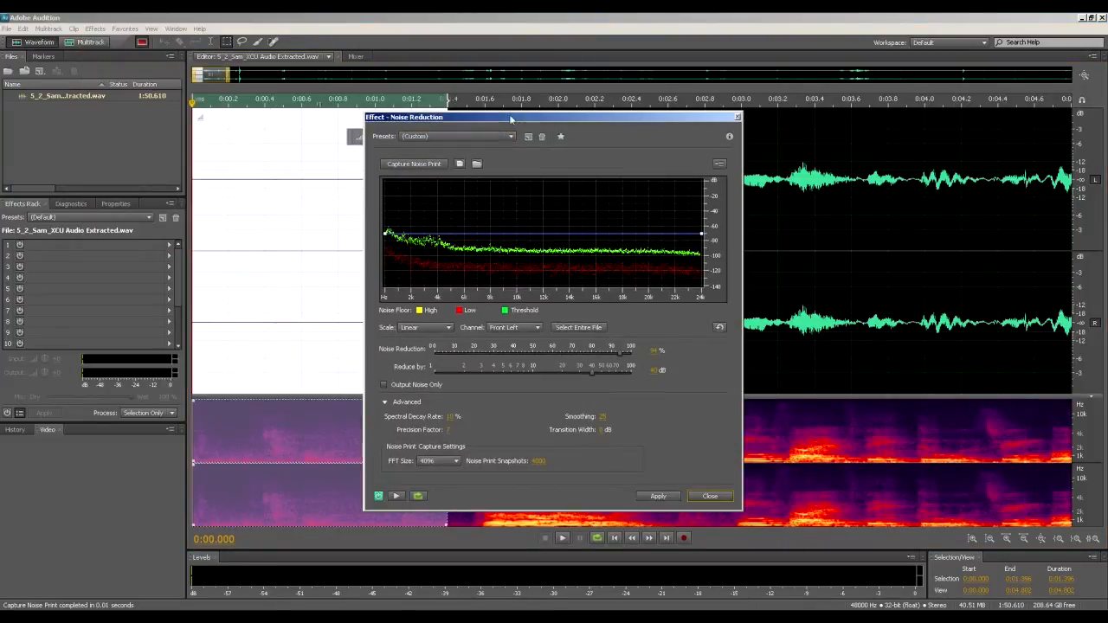
Move the Noise Reduction window clear of the waveform and select the entire file for the effect
{"action": "left_click_drag", "start_coordinate": [511, 119], "coordinate": [663, 129]}
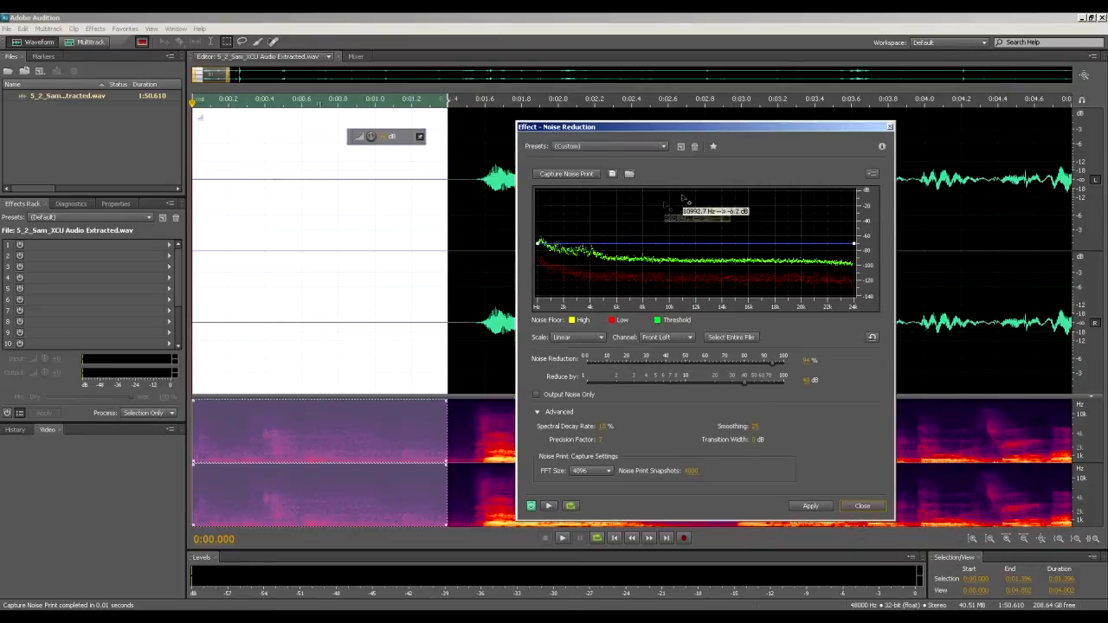
{"action": "left_click_drag", "start_coordinate": [638, 128], "coordinate": [299, 141]}
{"action": "left_click", "coordinate": [638, 196]}
{"action": "scroll", "coordinate": [611, 193], "scroll_direction": "down", "scroll_amount": 6}
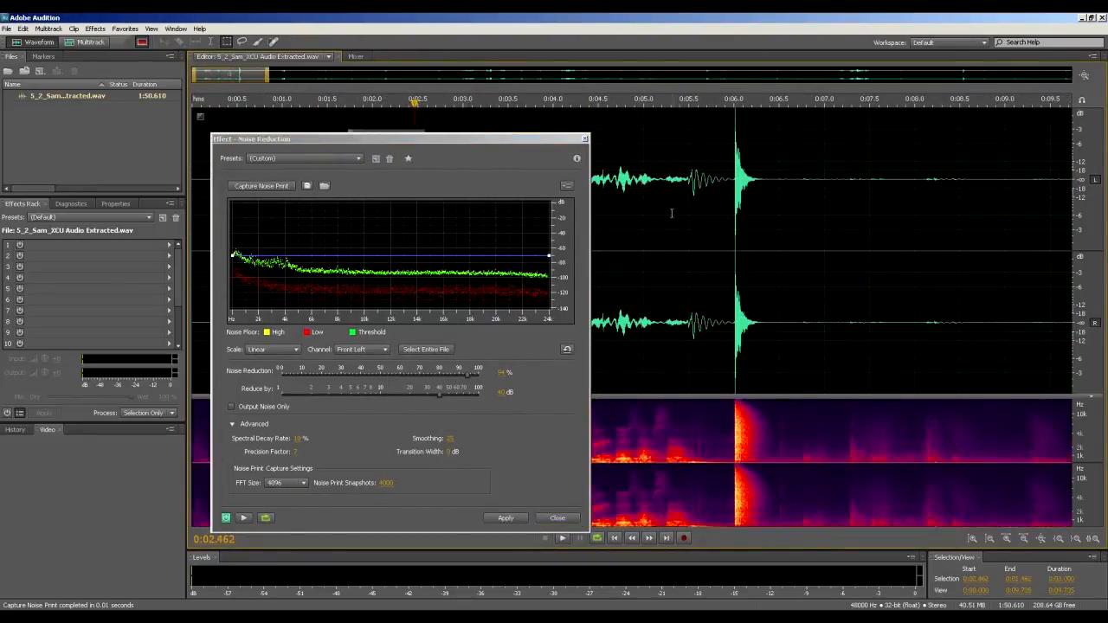
{"action": "scroll", "coordinate": [611, 193], "scroll_direction": "down", "scroll_amount": 6}
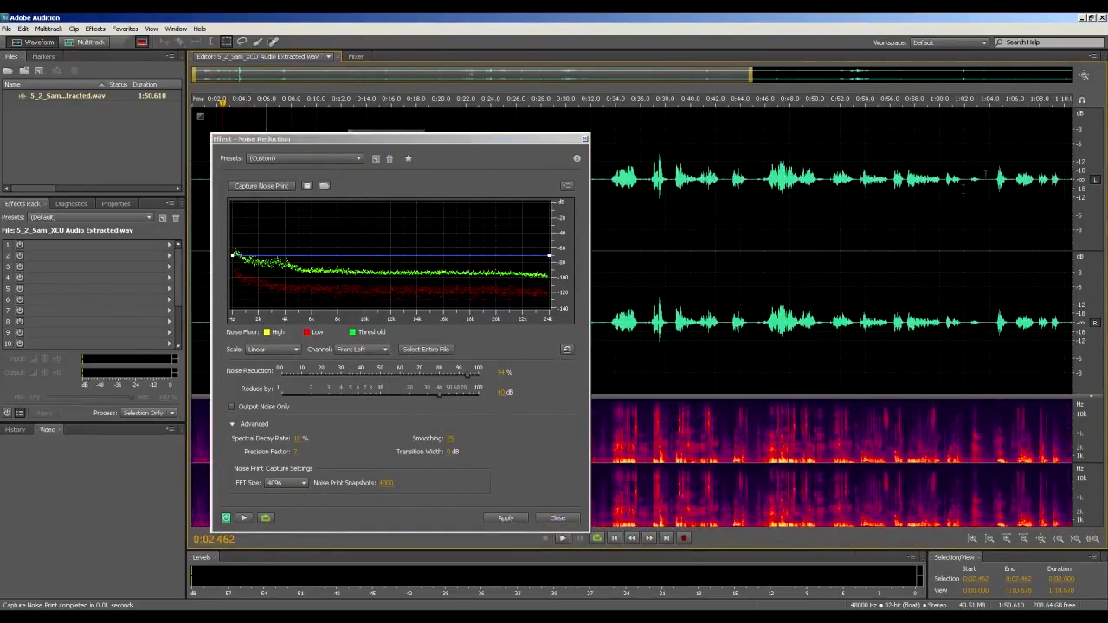
{"action": "left_click", "coordinate": [420, 349]}
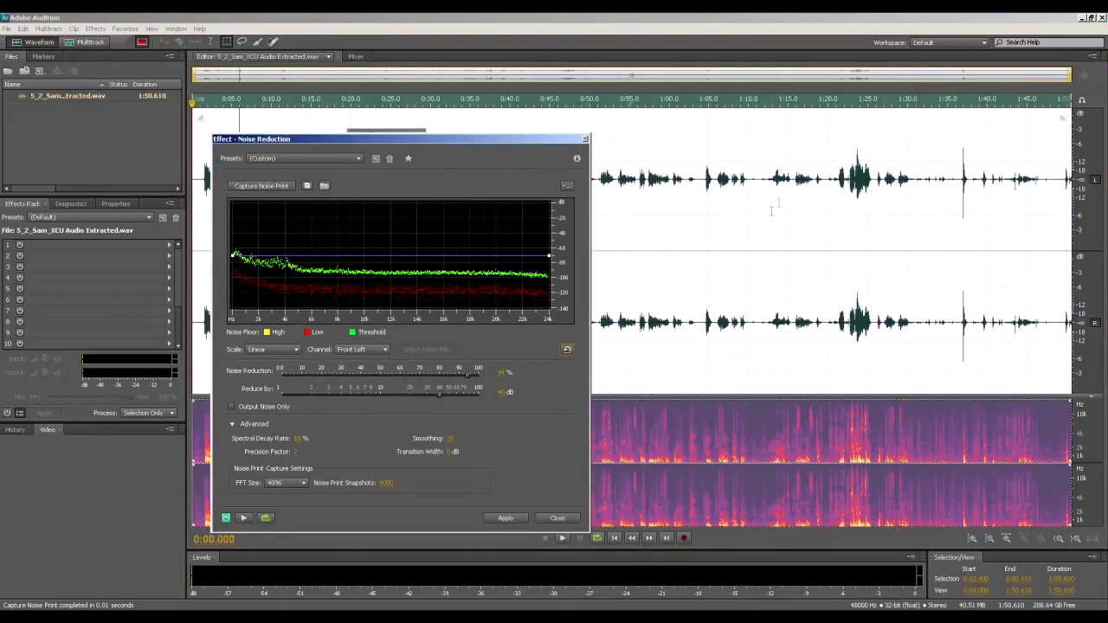
Preview the dialogue from about 1:20 and compare it with the noise reduction switched on and off
{"action": "left_click", "coordinate": [810, 217]}
{"action": "left_click", "coordinate": [844, 196]}
{"action": "scroll", "coordinate": [792, 213], "scroll_direction": "up", "scroll_amount": 4}
{"action": "key", "text": "space"}
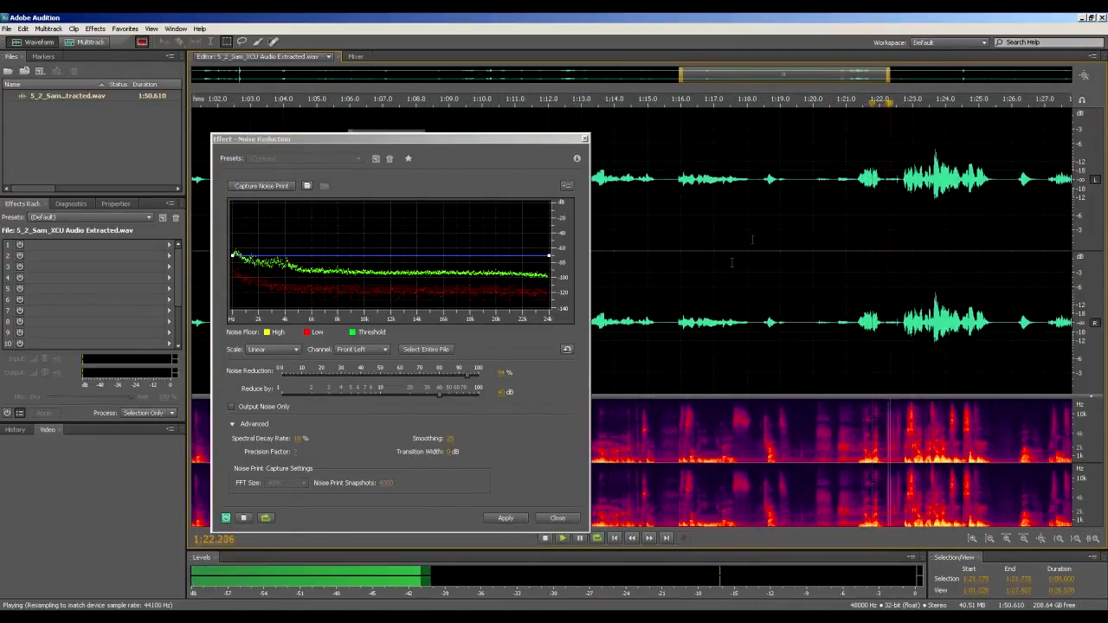
{"action": "left_click", "coordinate": [828, 215]}
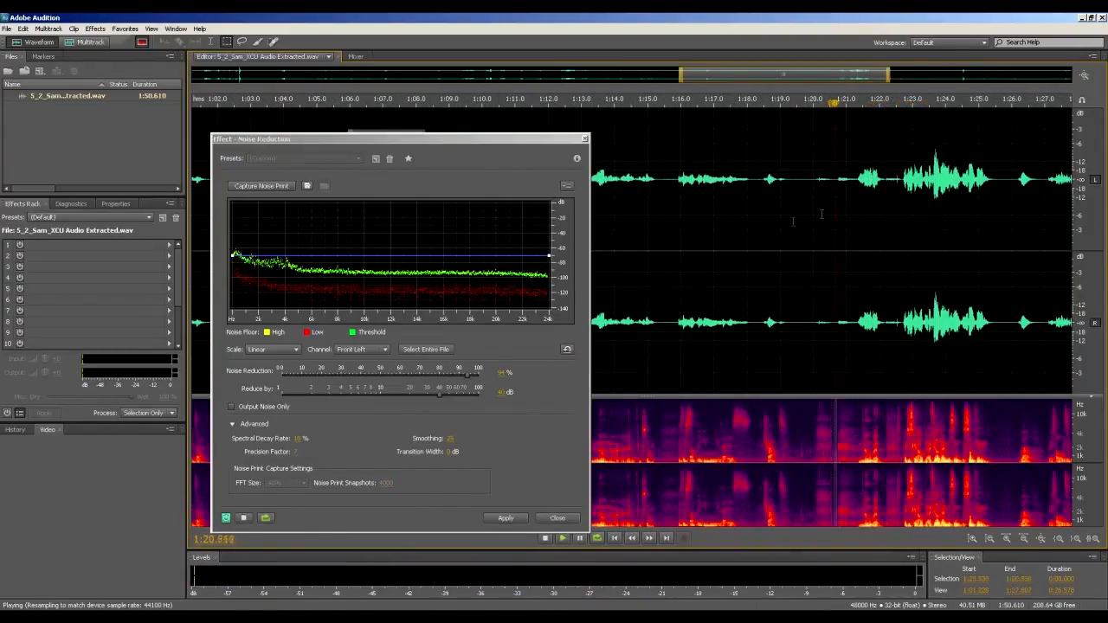
{"action": "left_click", "coordinate": [225, 519]}
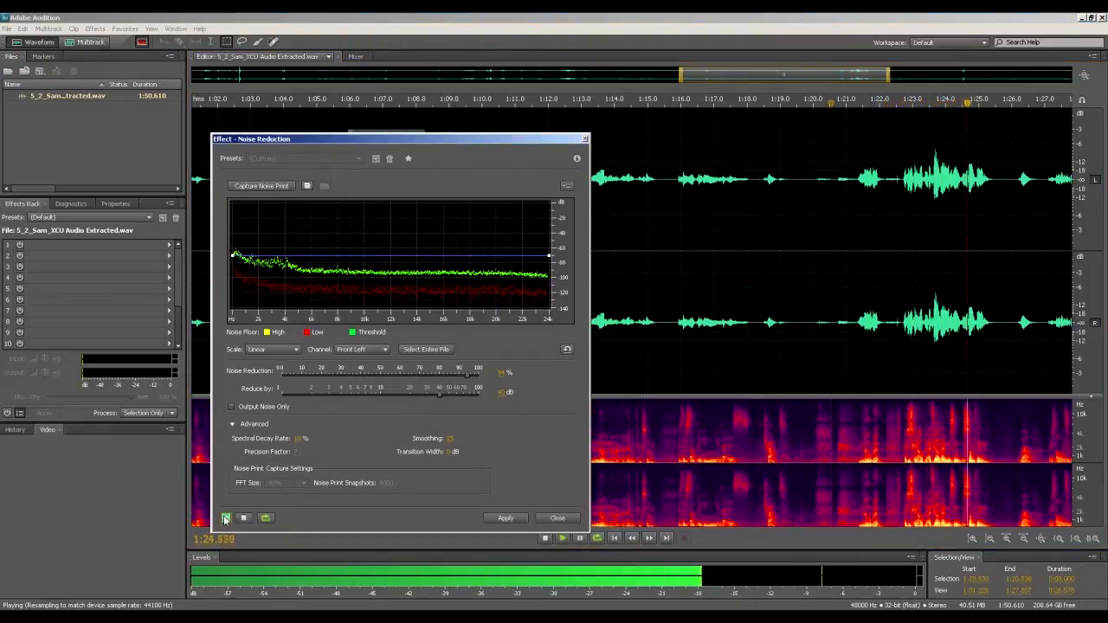
{"action": "key", "text": "space"}
{"action": "left_click", "coordinate": [833, 238]}
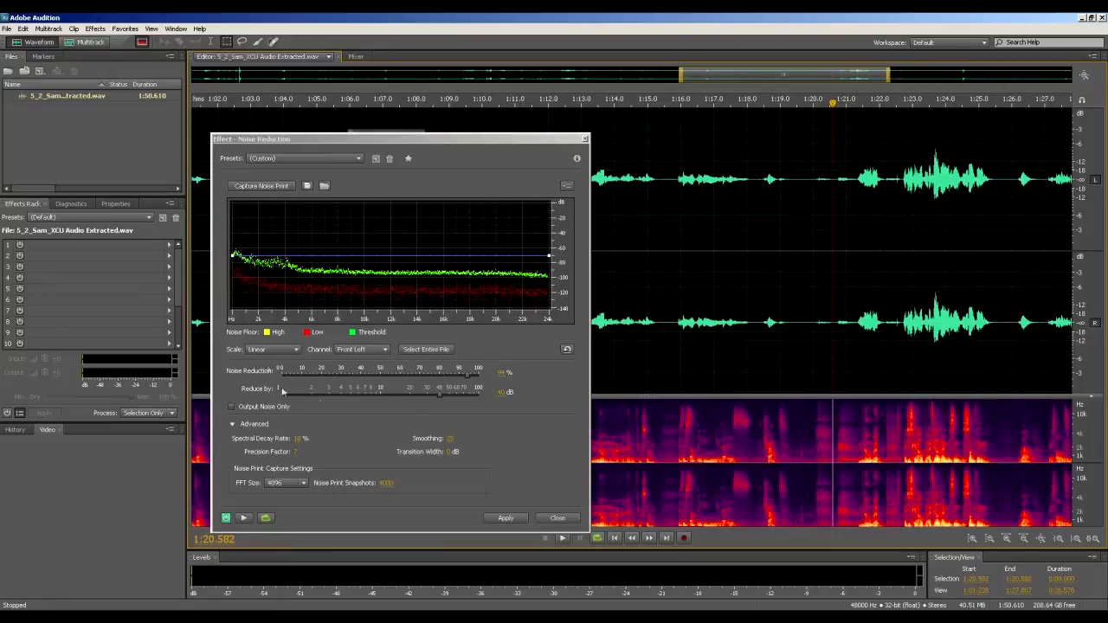
While previewing the dialogue from about 1:20, set Noise Reduction to about 63% and Reduce by to 20 dB
{"action": "left_click", "coordinate": [229, 376]}
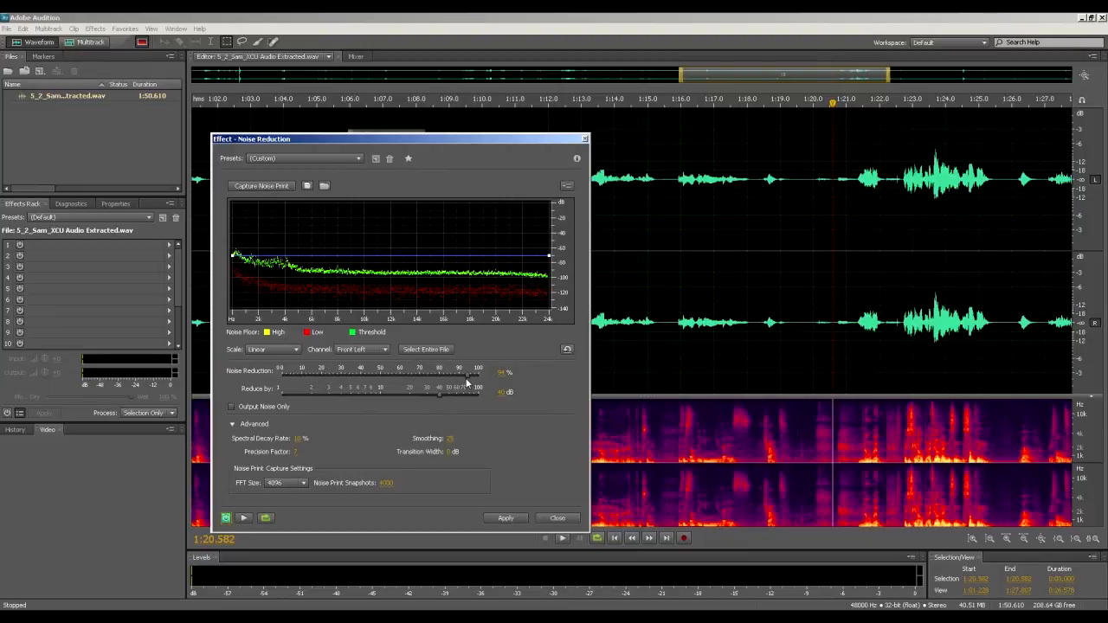
{"action": "left_click", "coordinate": [721, 201]}
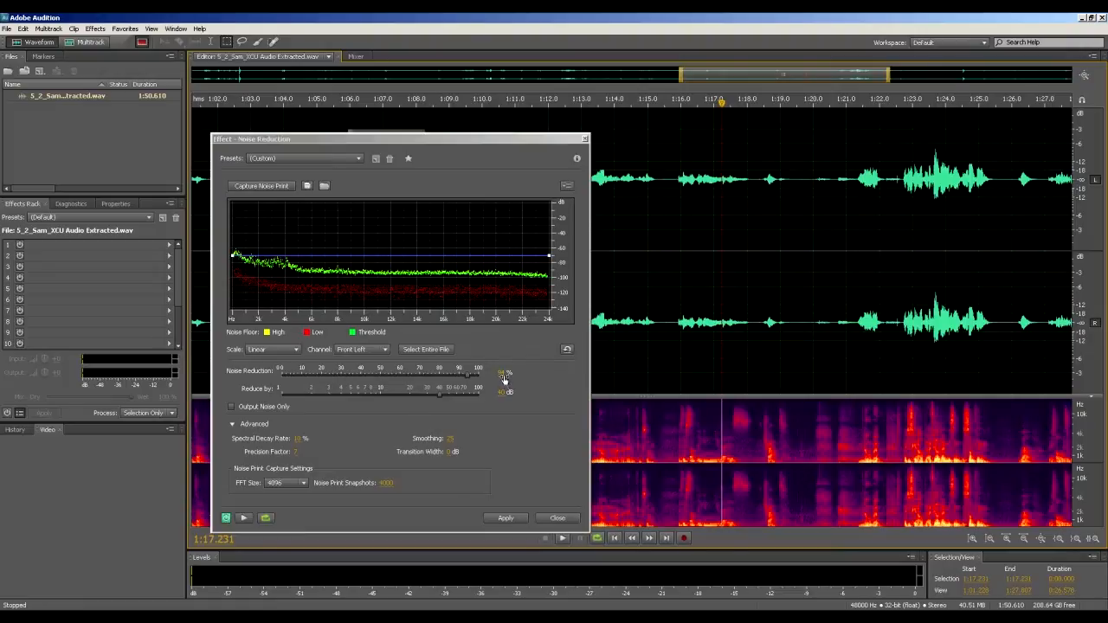
{"action": "left_click", "coordinate": [661, 226]}
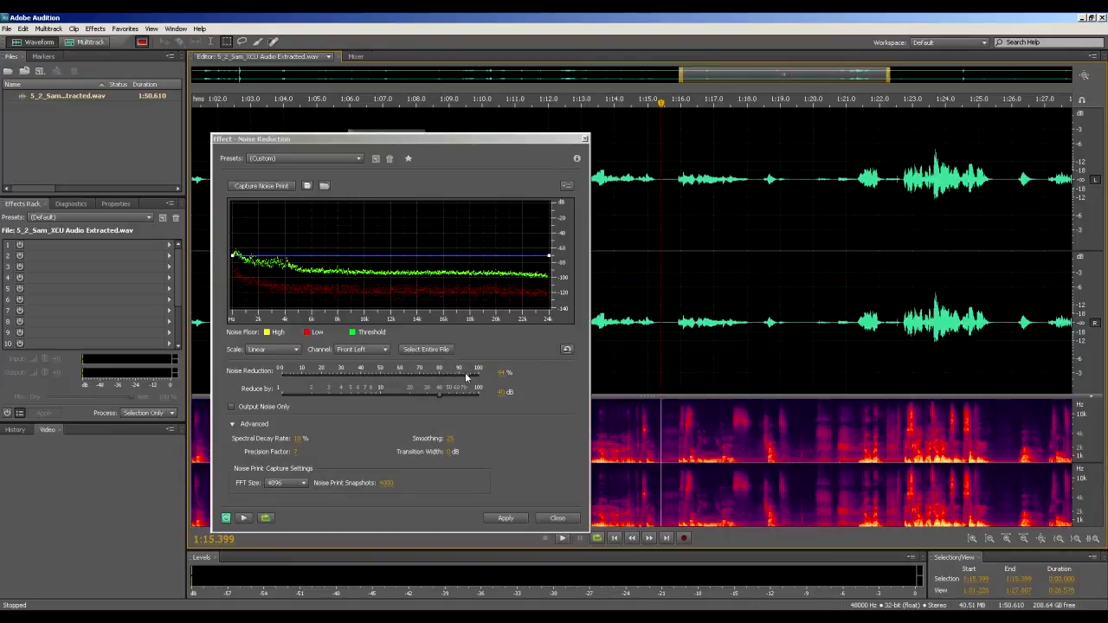
{"action": "left_click", "coordinate": [759, 243]}
{"action": "left_click", "coordinate": [811, 243]}
{"action": "key", "text": "space"}
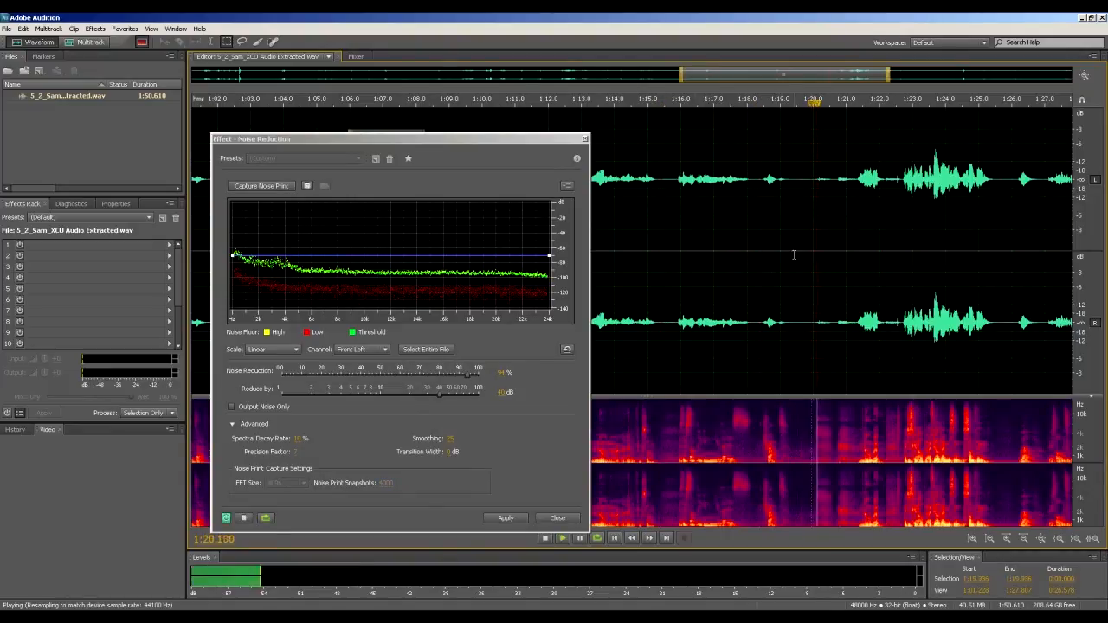
{"action": "left_click_drag", "start_coordinate": [470, 376], "coordinate": [403, 375]}
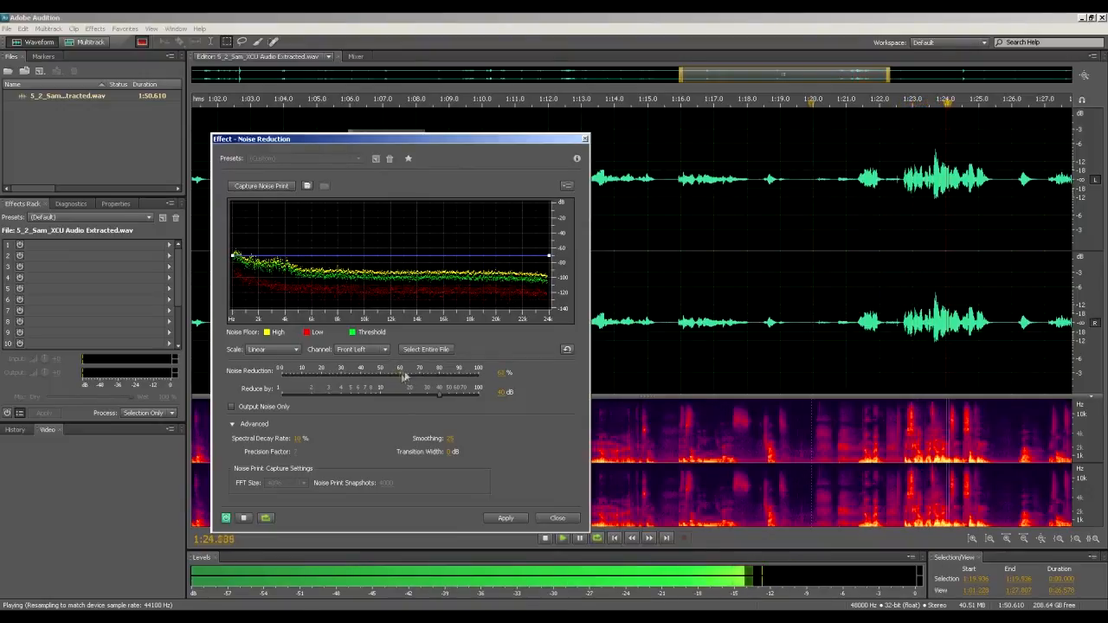
{"action": "left_click", "coordinate": [493, 392]}
{"action": "type", "text": "20"}
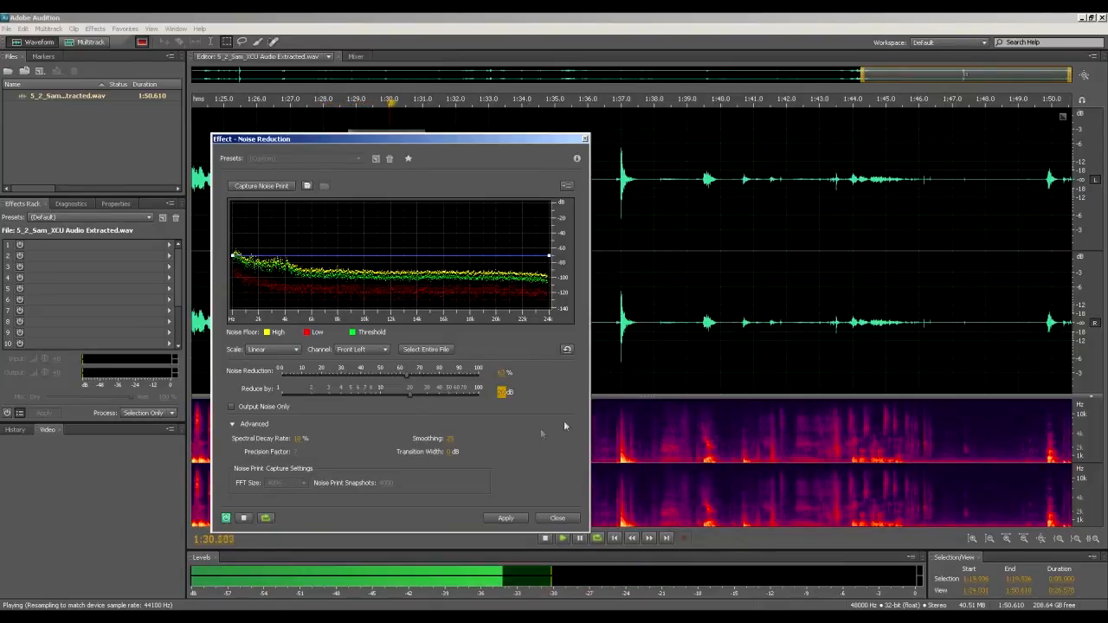
Select the entire file, collapse the advanced settings and apply the noise reduction
{"action": "left_click", "coordinate": [625, 319]}
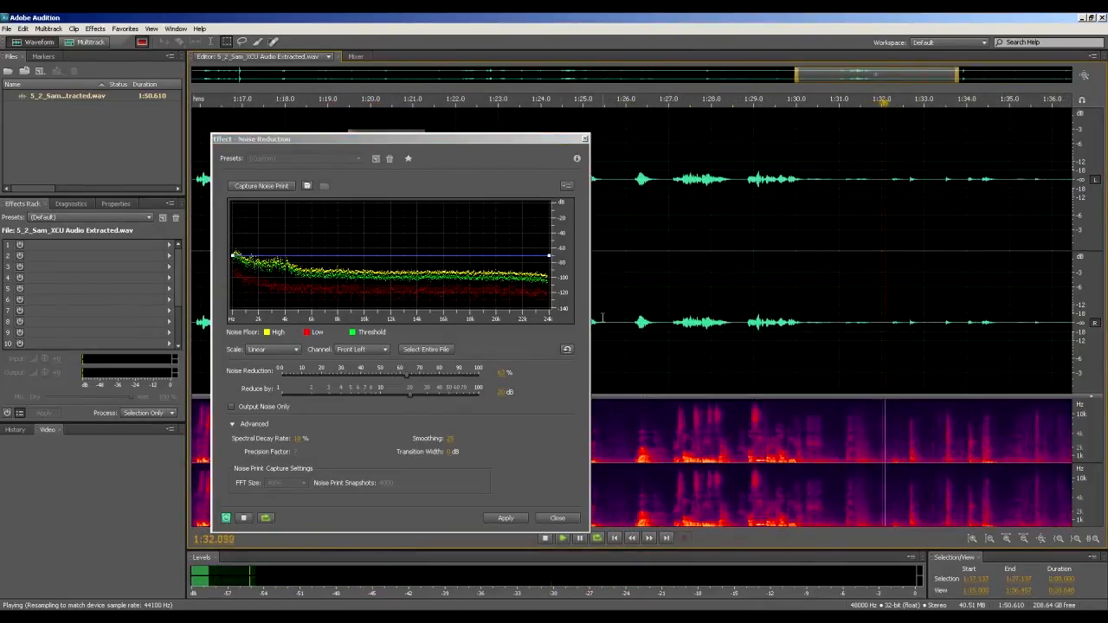
{"action": "left_click", "coordinate": [446, 349]}
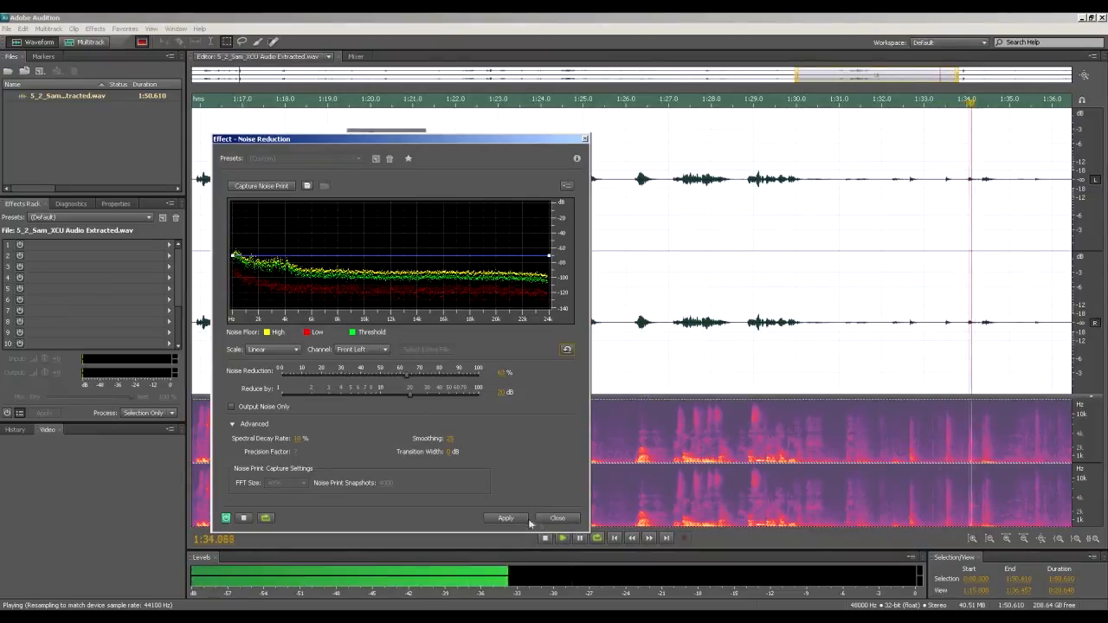
{"action": "left_click", "coordinate": [232, 425]}
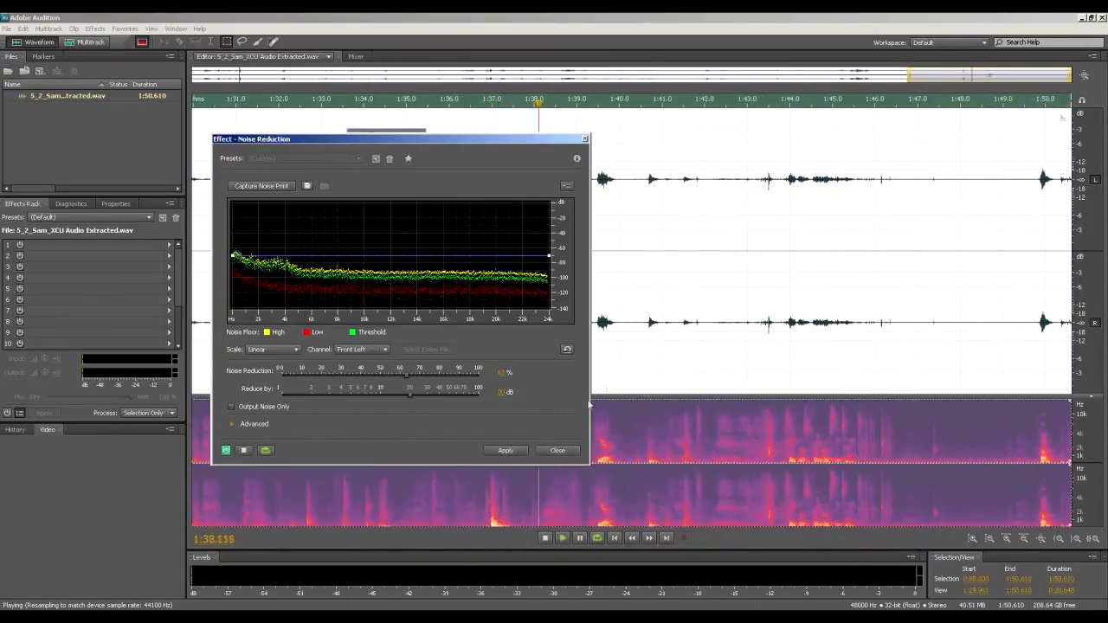
{"action": "left_click", "coordinate": [506, 451]}
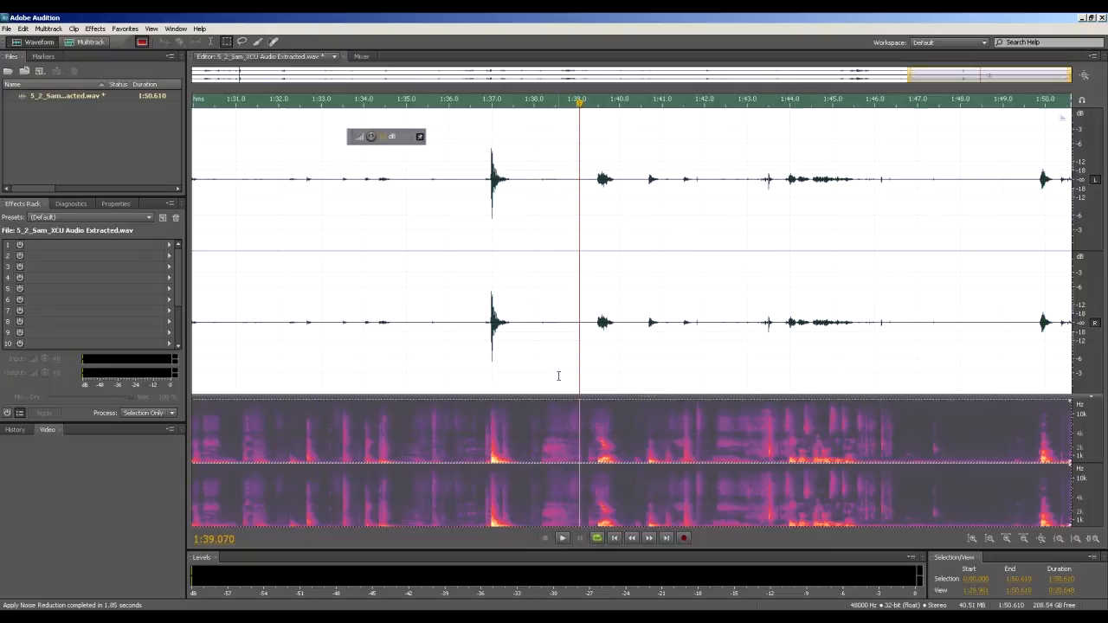
Locate the dialogue at about 0:45, save the noise-reduced WAV and select the entire recording
{"action": "scroll", "coordinate": [576, 329], "scroll_direction": "down", "scroll_amount": 5}
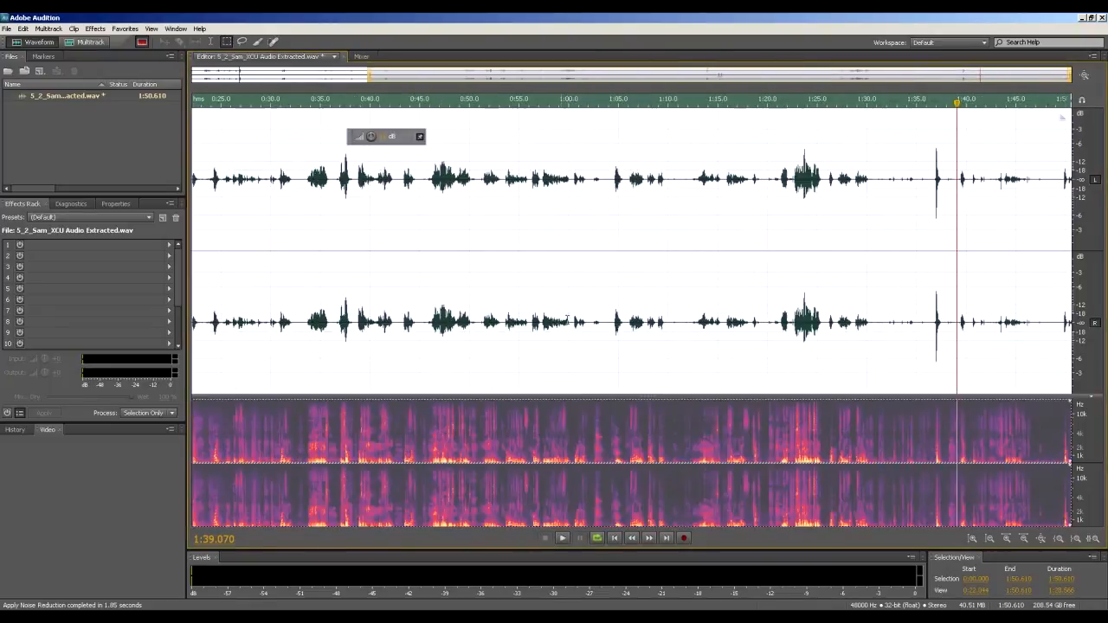
{"action": "left_click", "coordinate": [551, 235]}
{"action": "scroll", "coordinate": [621, 255], "scroll_direction": "up", "scroll_amount": 9}
{"action": "scroll", "coordinate": [572, 253], "scroll_direction": "down", "scroll_amount": 4}
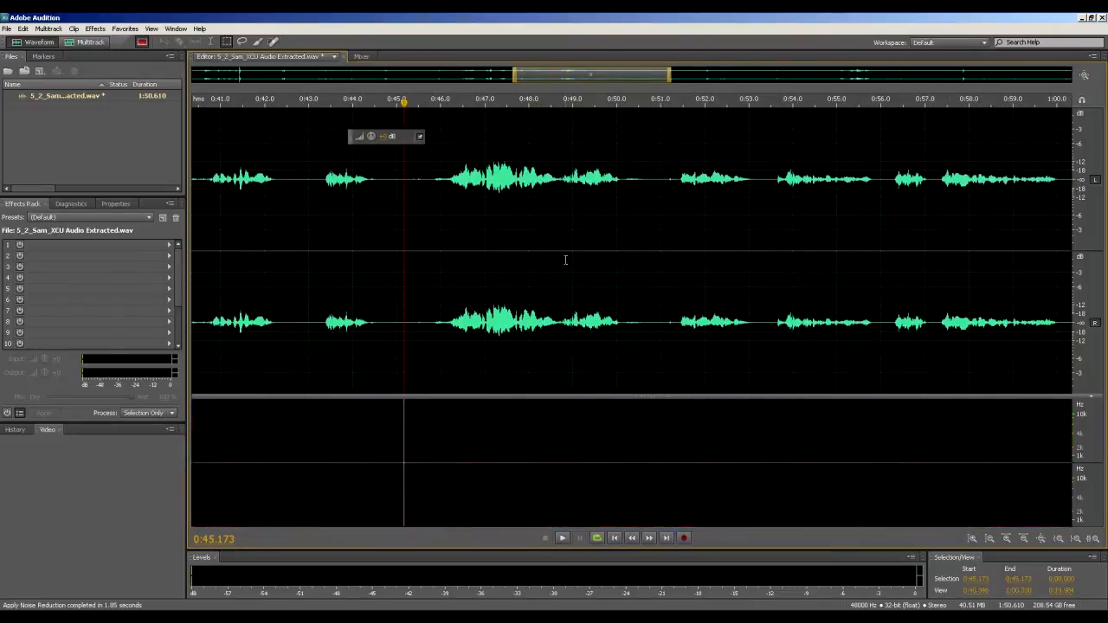
{"action": "key", "text": "ctrl+a"}
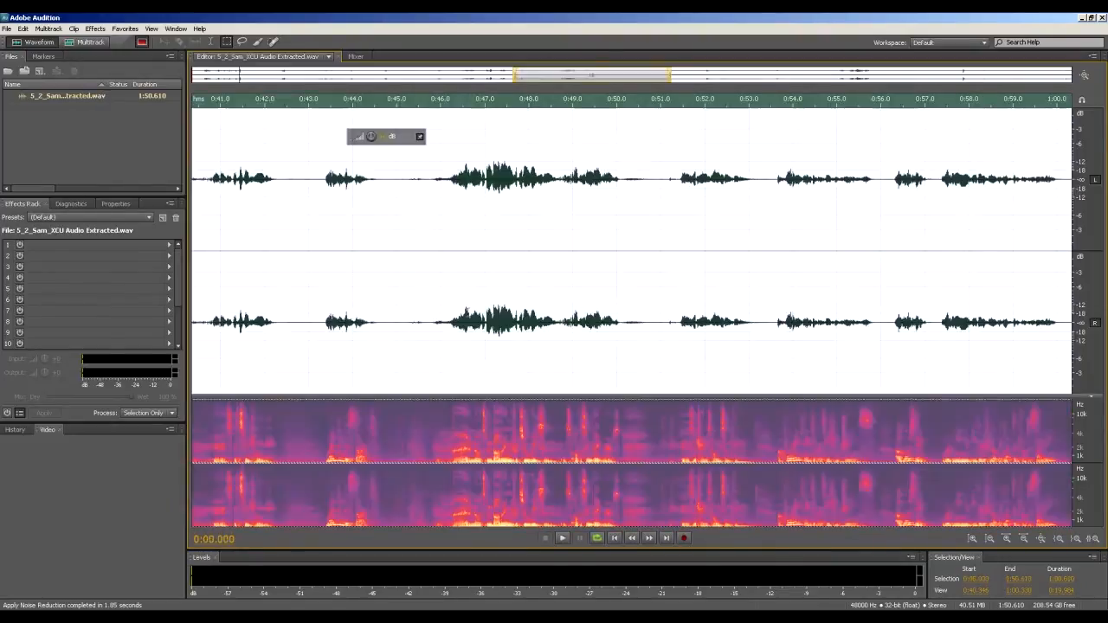
Make the spectral view much taller and select the dialogue's frequencies below about 3 kHz from about 0:46 to 0:49
{"action": "left_click_drag", "start_coordinate": [439, 393], "coordinate": [450, 187]}
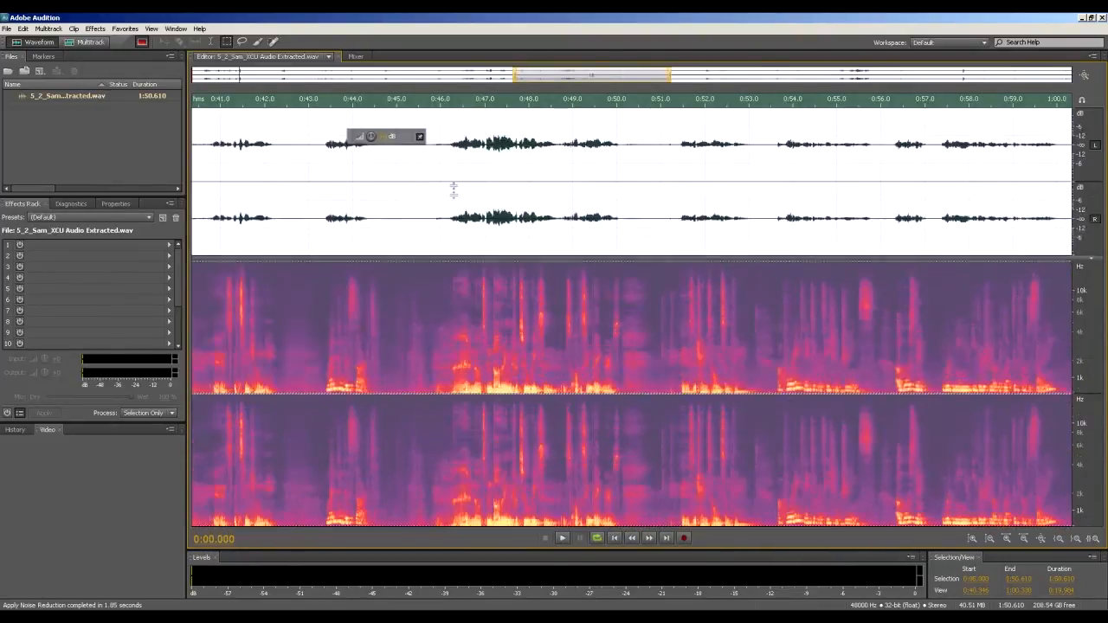
{"action": "left_click", "coordinate": [425, 157]}
{"action": "left_click", "coordinate": [378, 156]}
{"action": "left_click_drag", "start_coordinate": [386, 155], "coordinate": [444, 156]}
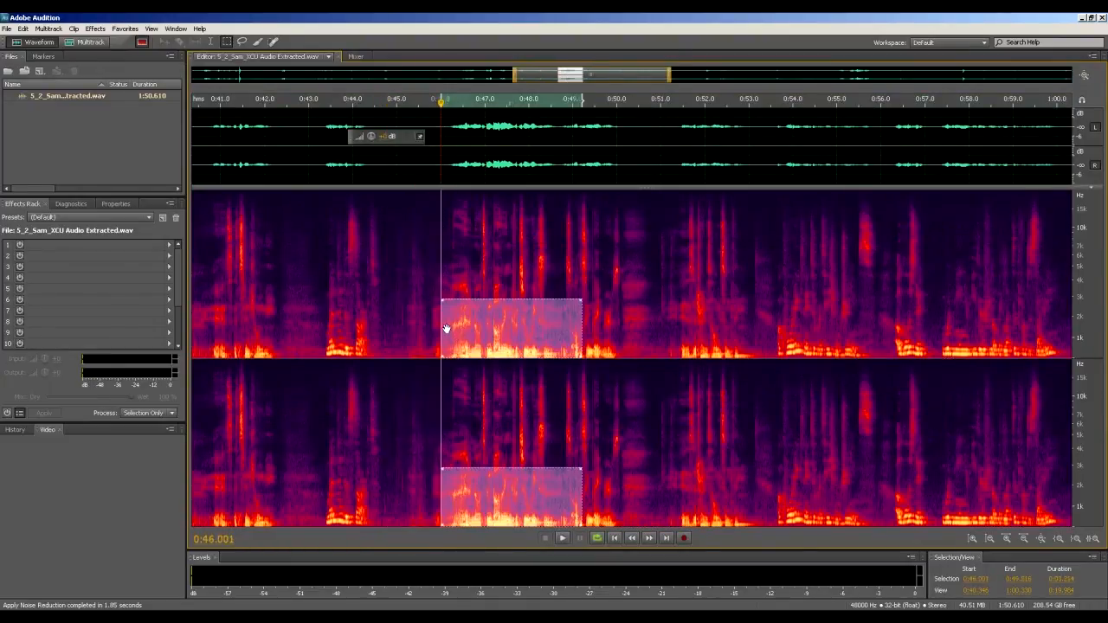
Reselect the dialogue's low frequencies from about 0:46 to 0:50, clear the selection and briefly play from 0:46
{"action": "left_click", "coordinate": [430, 321]}
{"action": "left_click_drag", "start_coordinate": [447, 322], "coordinate": [613, 363]}
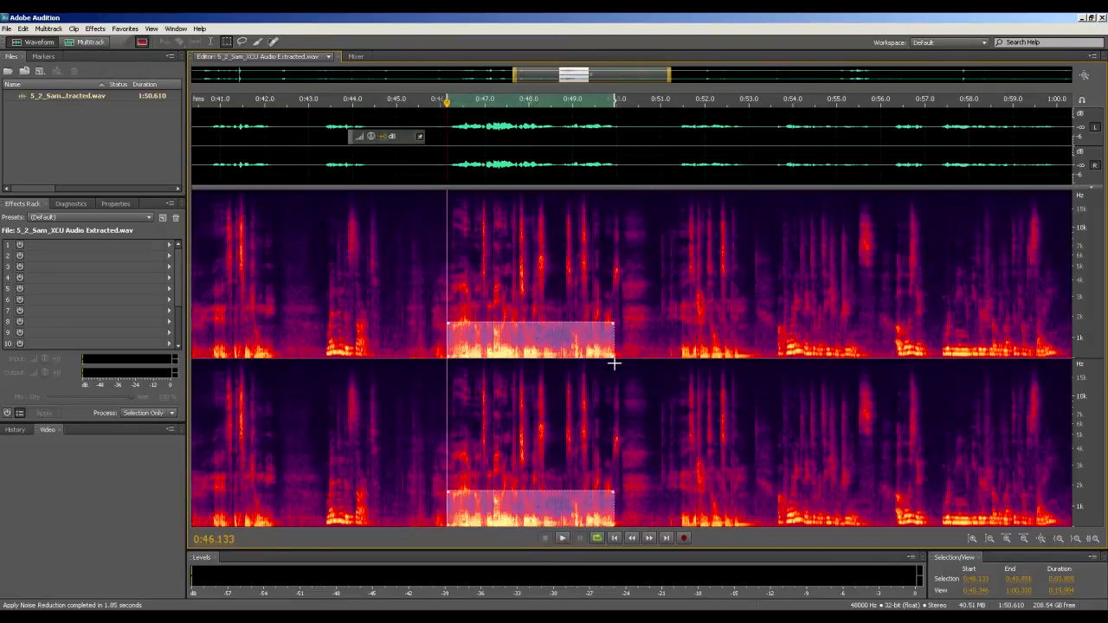
{"action": "left_click", "coordinate": [468, 245]}
{"action": "left_click", "coordinate": [450, 149]}
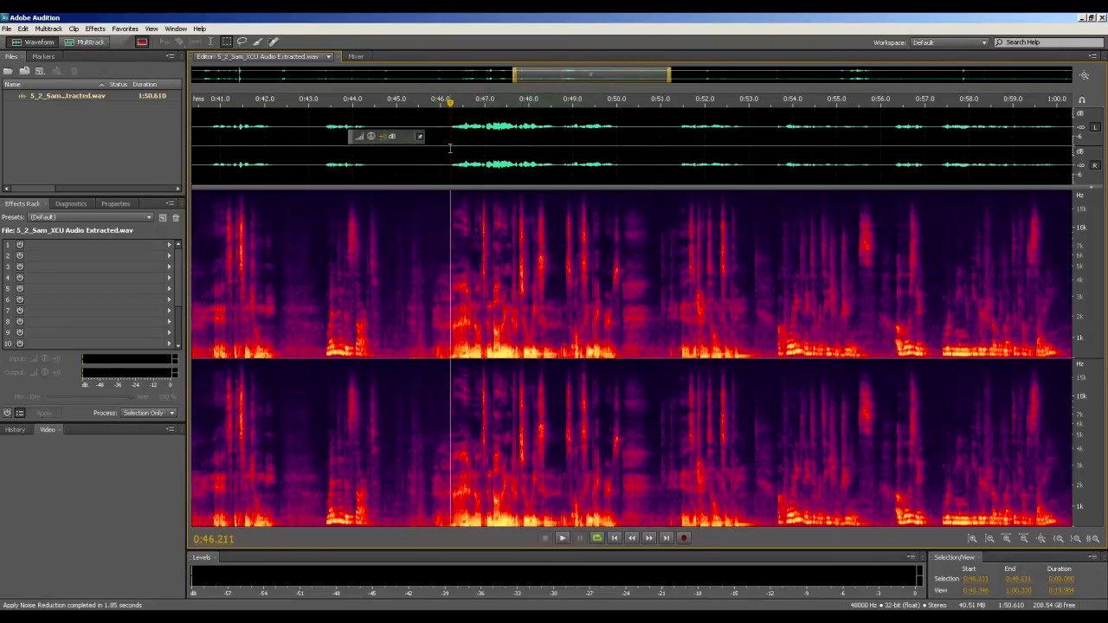
{"action": "key", "text": "space"}
{"action": "key", "text": "space"}
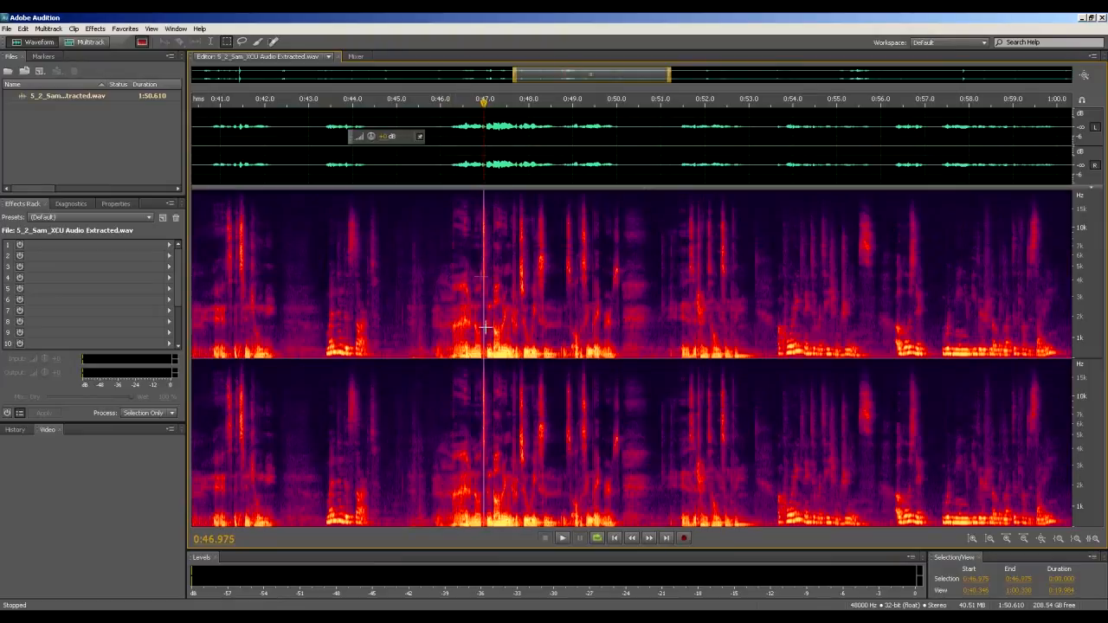
Clear the whole-recording selection and shrink the spectral display so the waveform takes up most of the editor
{"action": "left_click_drag", "start_coordinate": [386, 156], "coordinate": [430, 156]}
{"action": "left_click_drag", "start_coordinate": [426, 162], "coordinate": [422, 162]}
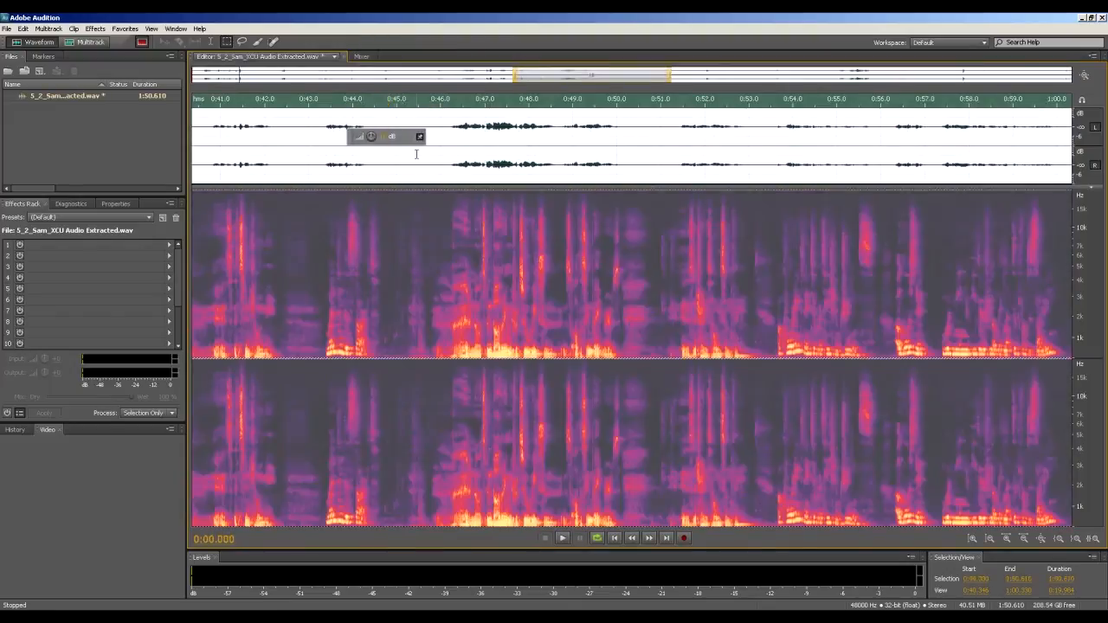
{"action": "left_click", "coordinate": [428, 307]}
{"action": "left_click", "coordinate": [368, 280]}
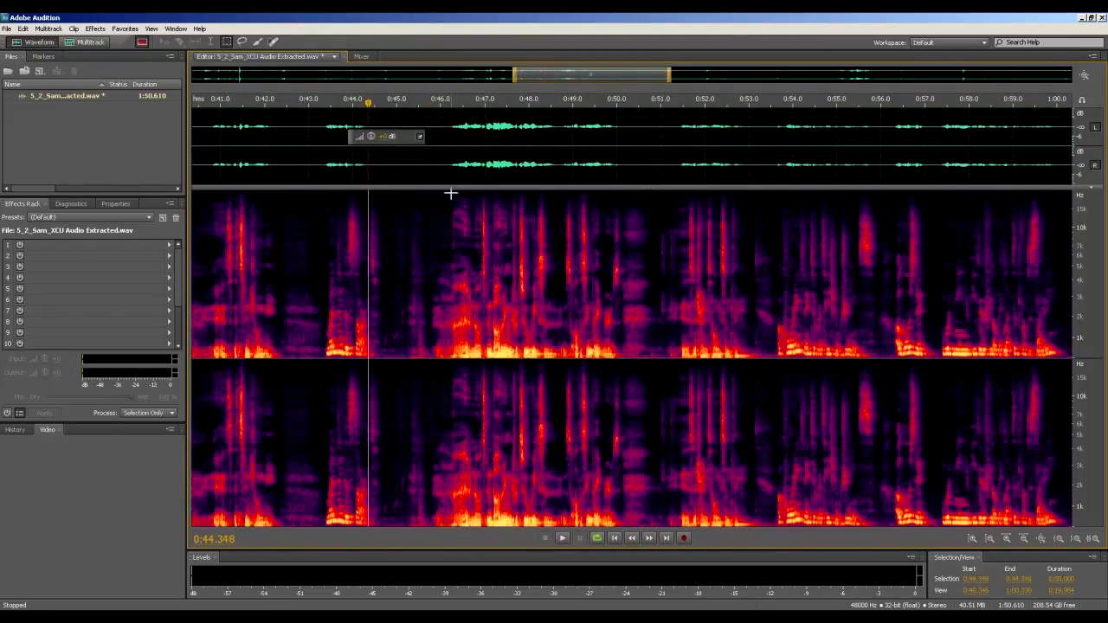
{"action": "left_click_drag", "start_coordinate": [450, 188], "coordinate": [474, 424]}
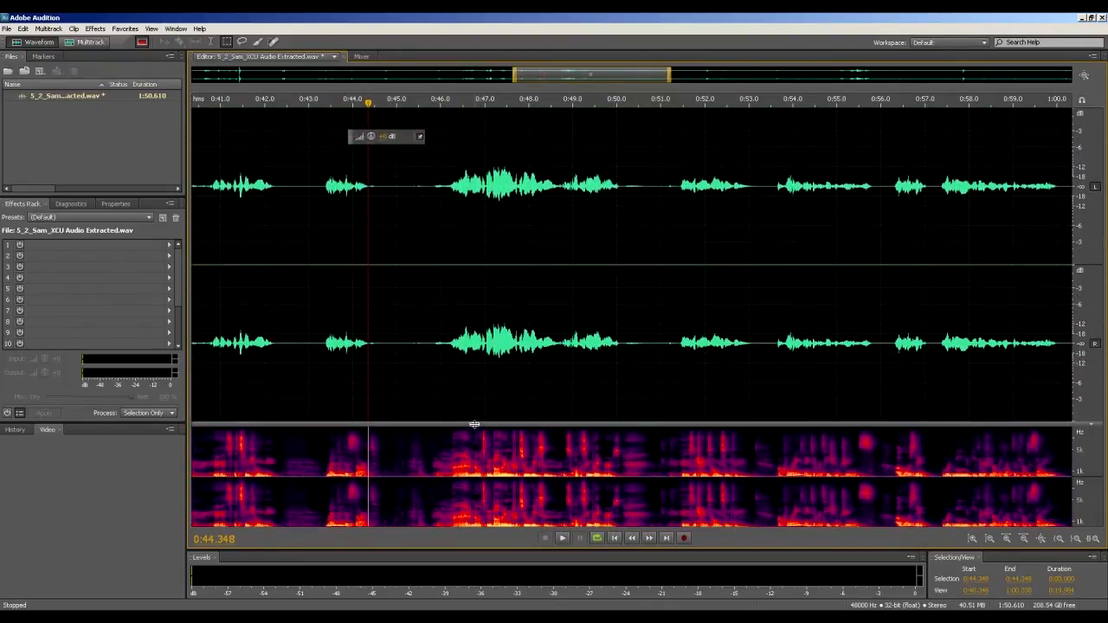
Play the noise-reduced dialogue from about 0:44 to 0:49
{"action": "left_click", "coordinate": [442, 263]}
{"action": "left_click", "coordinate": [364, 323]}
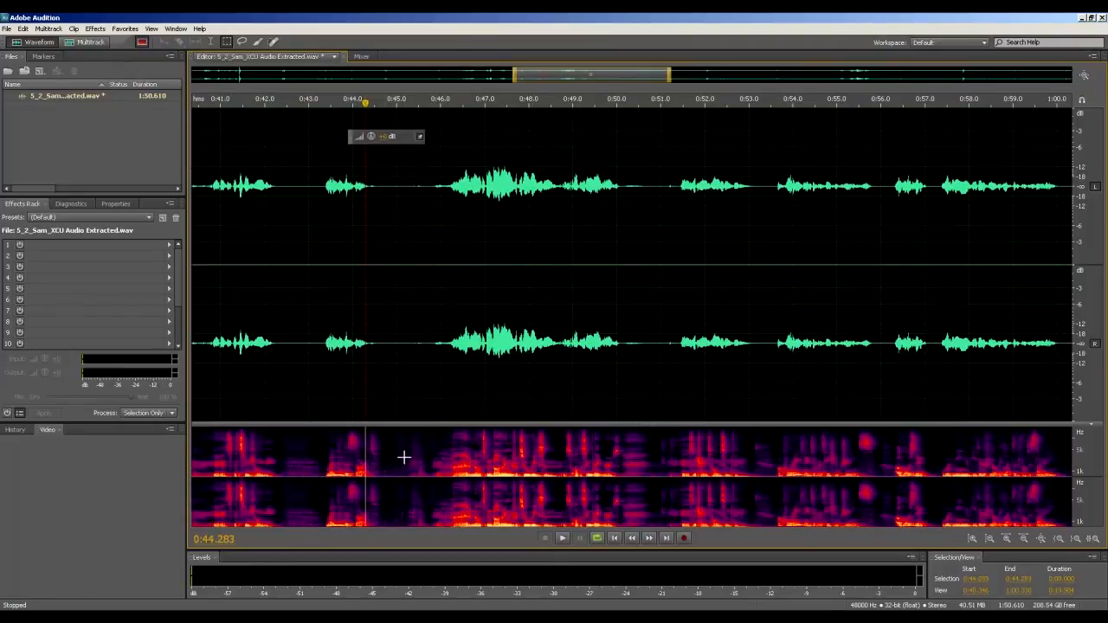
{"action": "key", "text": "space"}
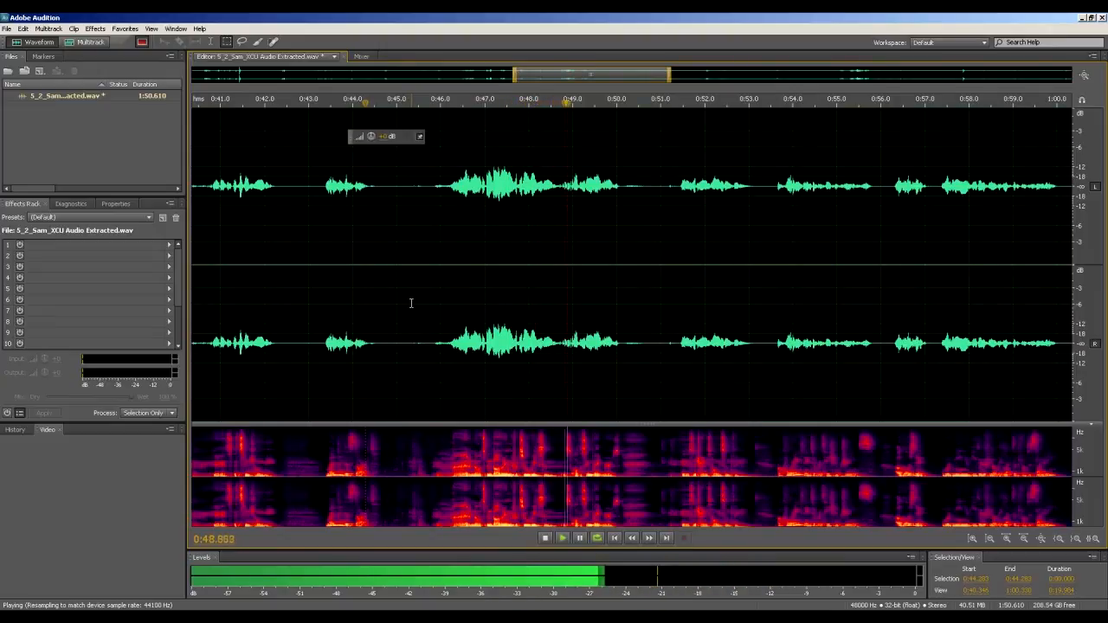
{"action": "key", "text": "space"}
{"action": "left_click", "coordinate": [414, 269]}
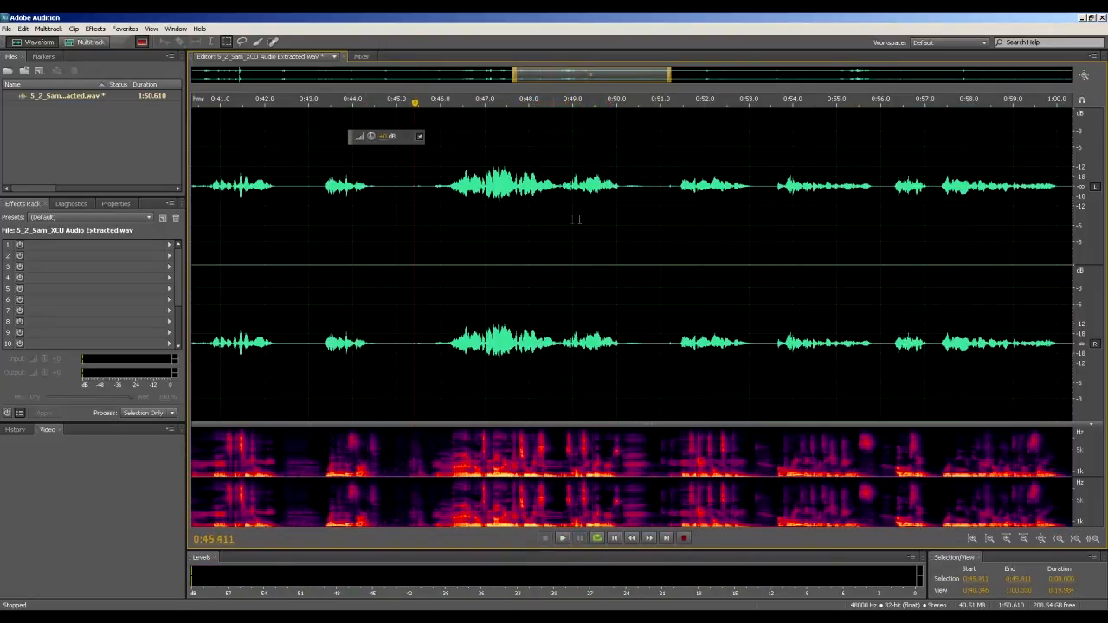
Add a 20-band Graphic Equalizer to the first effects rack slot with the Vocal Magic (breath) preset
{"action": "key", "text": "backslash"}
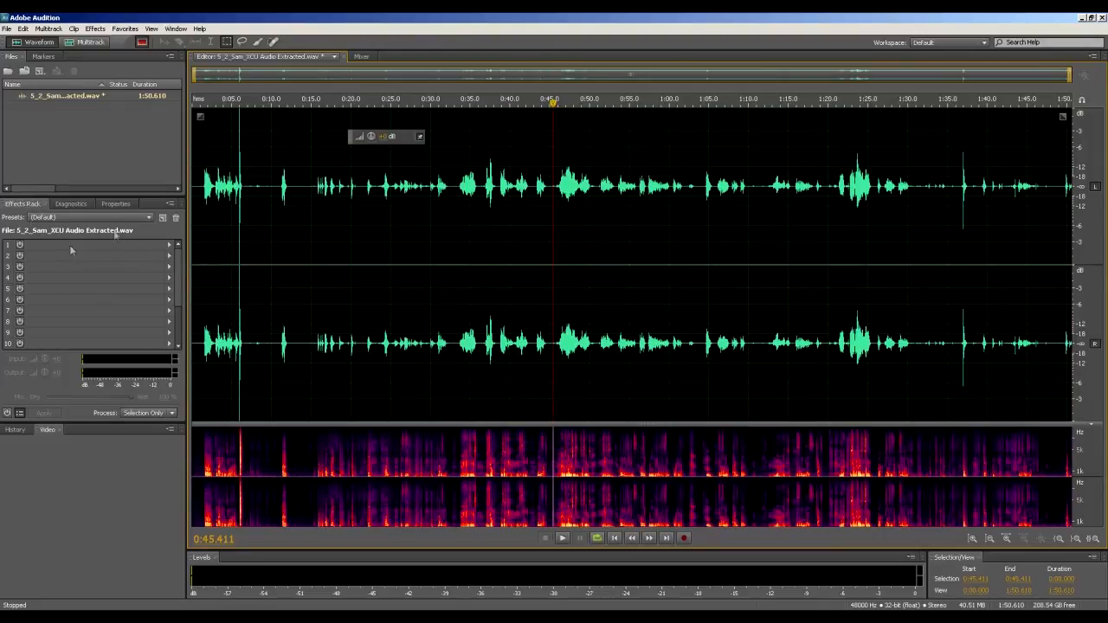
{"action": "left_click", "coordinate": [170, 246]}
{"action": "mouse_move", "coordinate": [221, 283]}
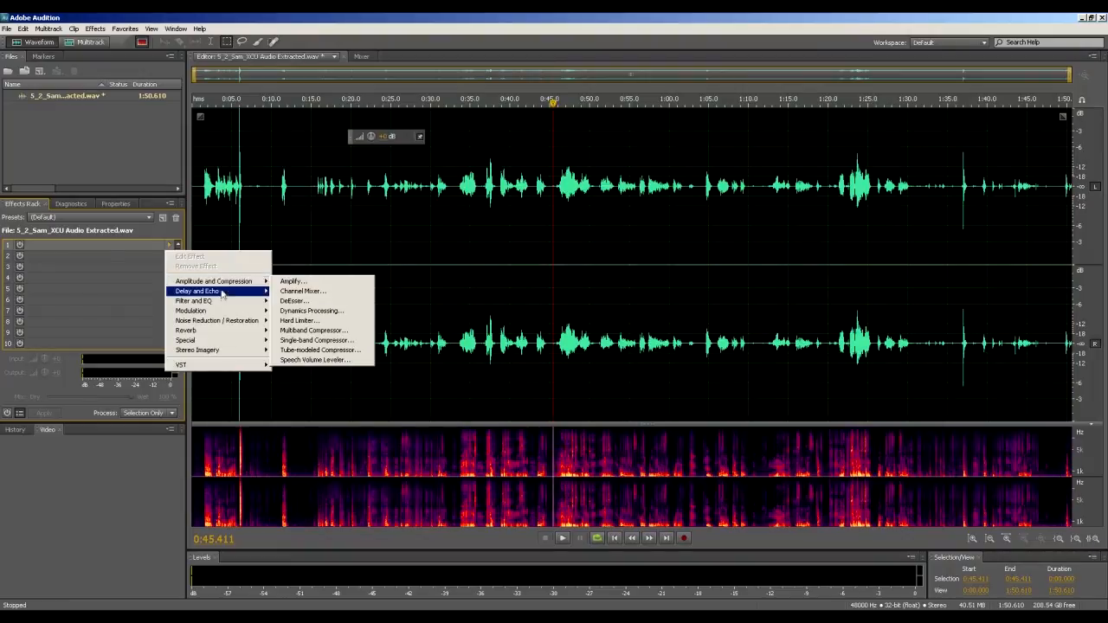
{"action": "mouse_move", "coordinate": [251, 304]}
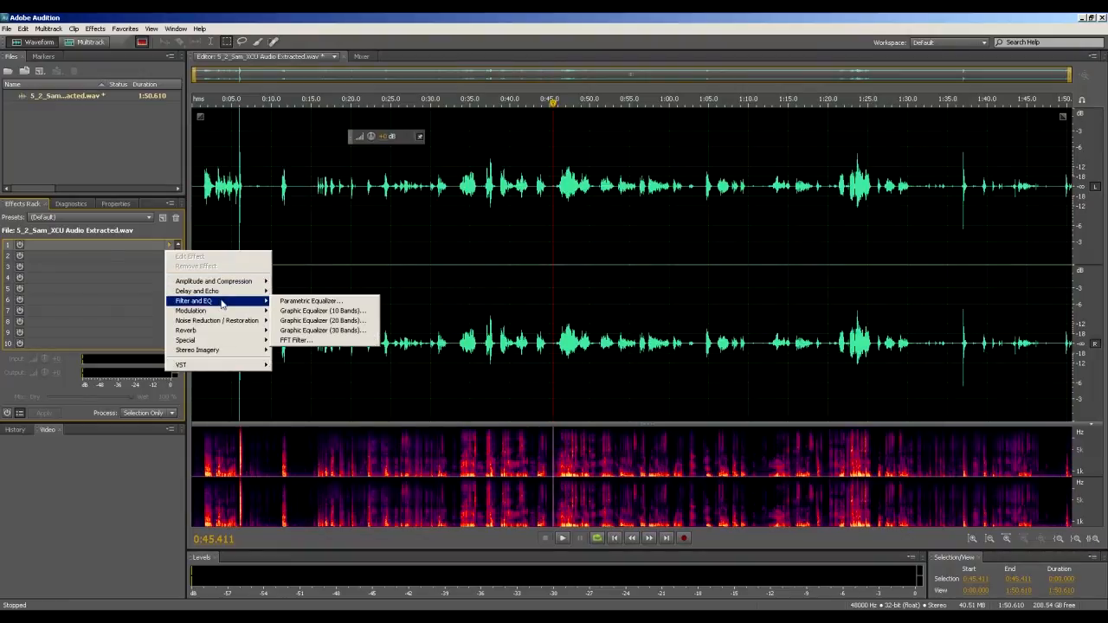
{"action": "left_click", "coordinate": [319, 322]}
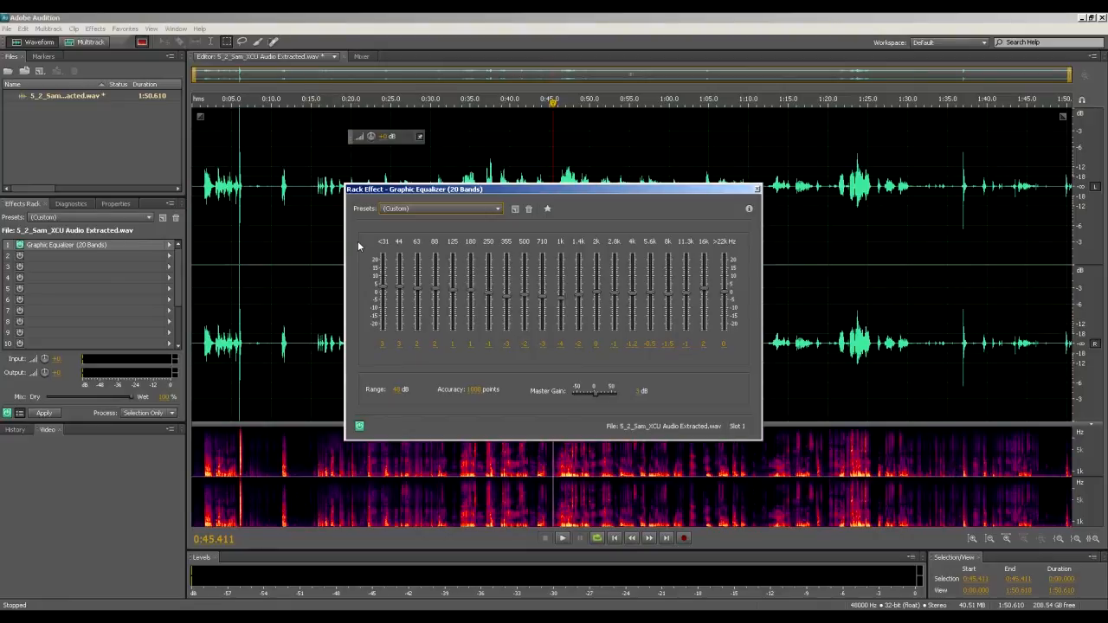
{"action": "left_click", "coordinate": [417, 211]}
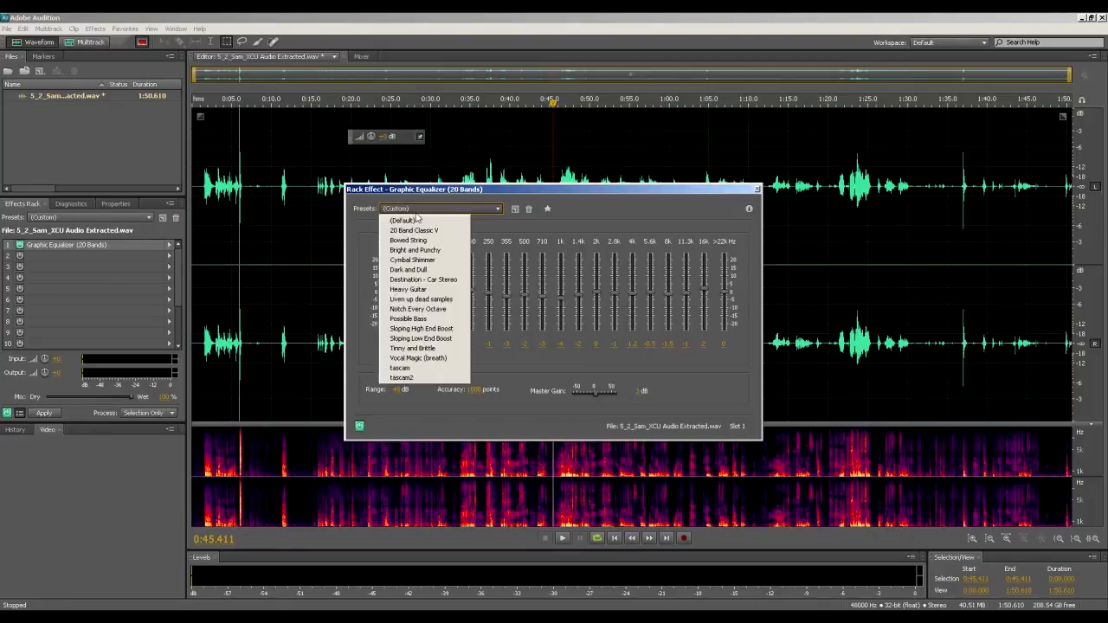
{"action": "left_click", "coordinate": [432, 362]}
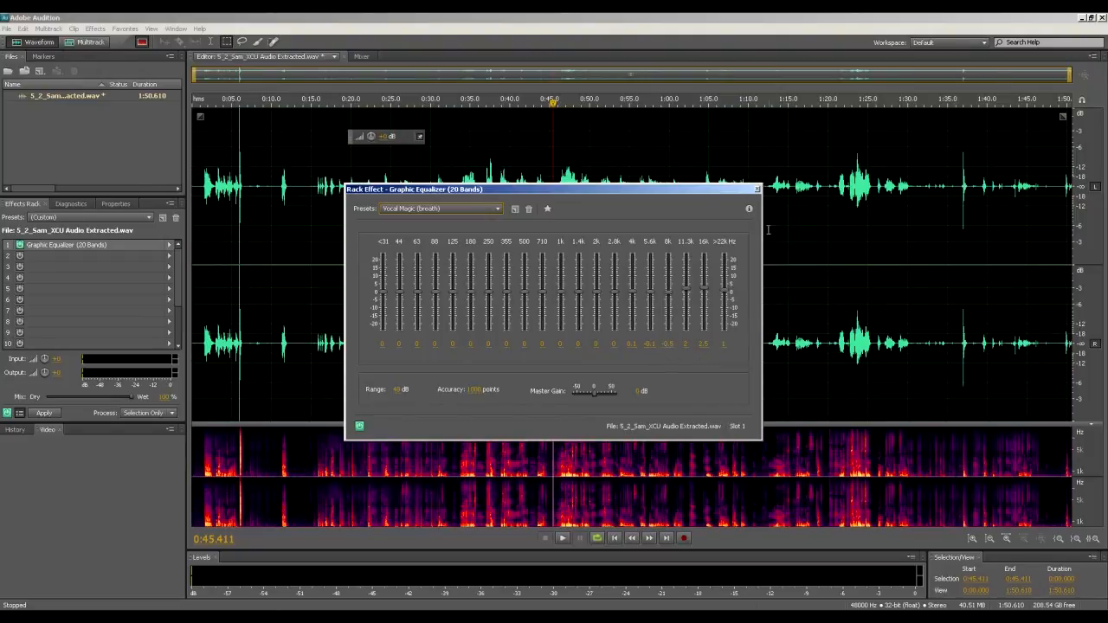
{"action": "left_click", "coordinate": [757, 188]}
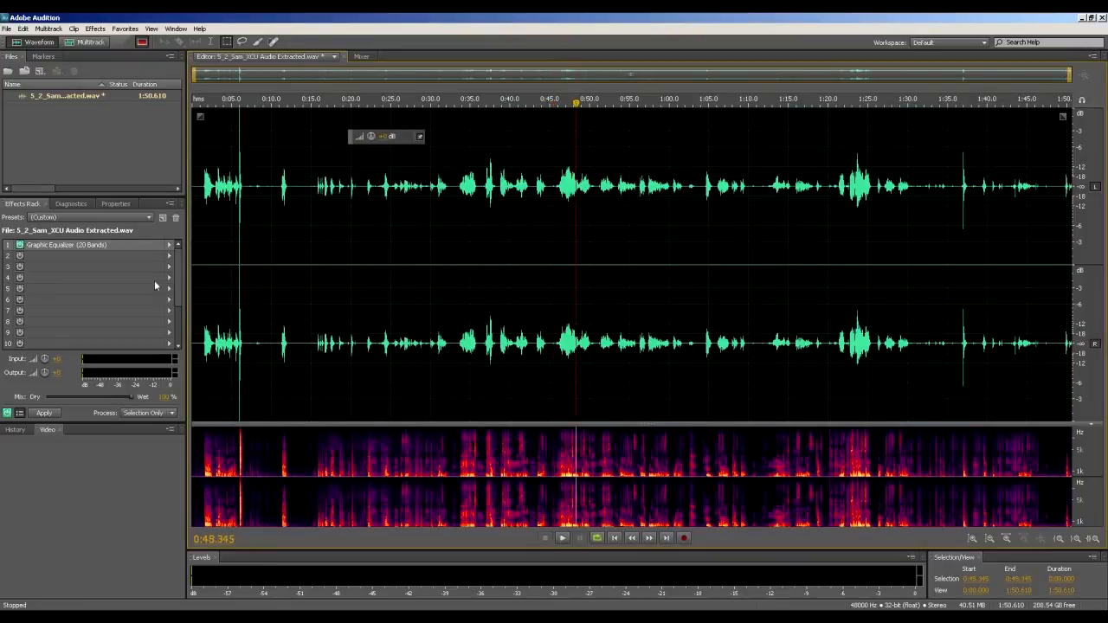
Add a Multiband Compressor to the second effects rack slot and move its window clear of the dialogue around 0:47
{"action": "left_click", "coordinate": [170, 258]}
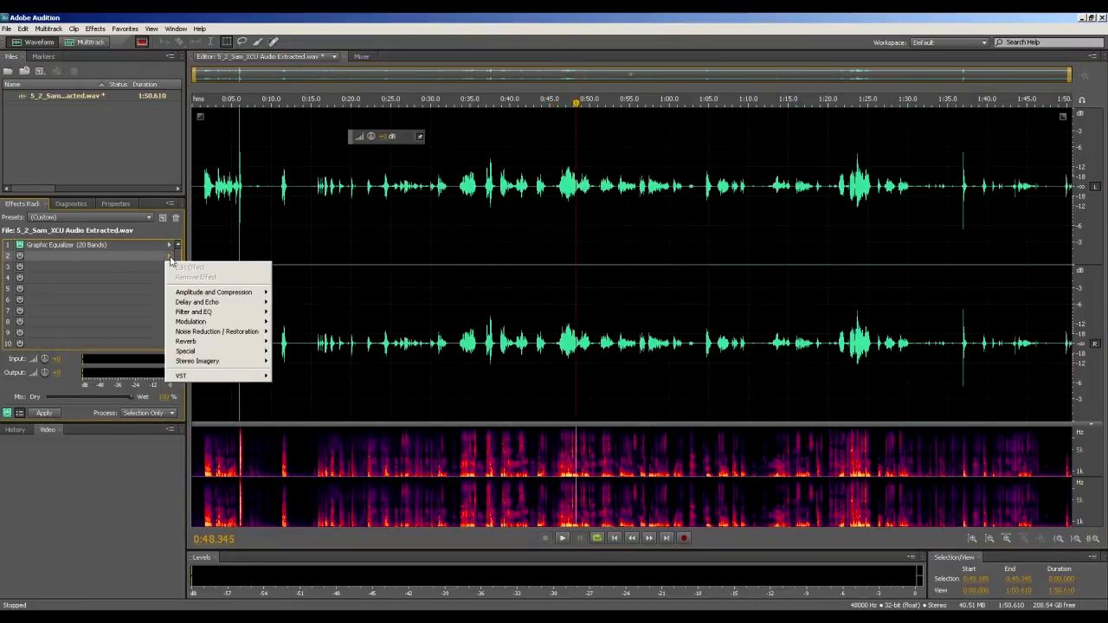
{"action": "mouse_move", "coordinate": [232, 297]}
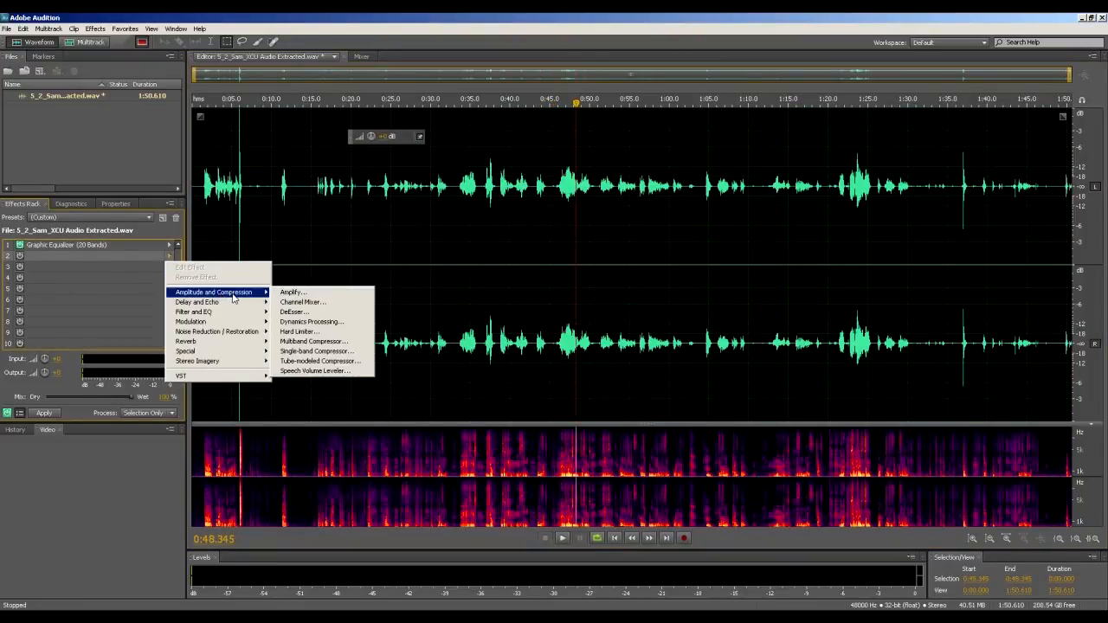
{"action": "left_click", "coordinate": [346, 343]}
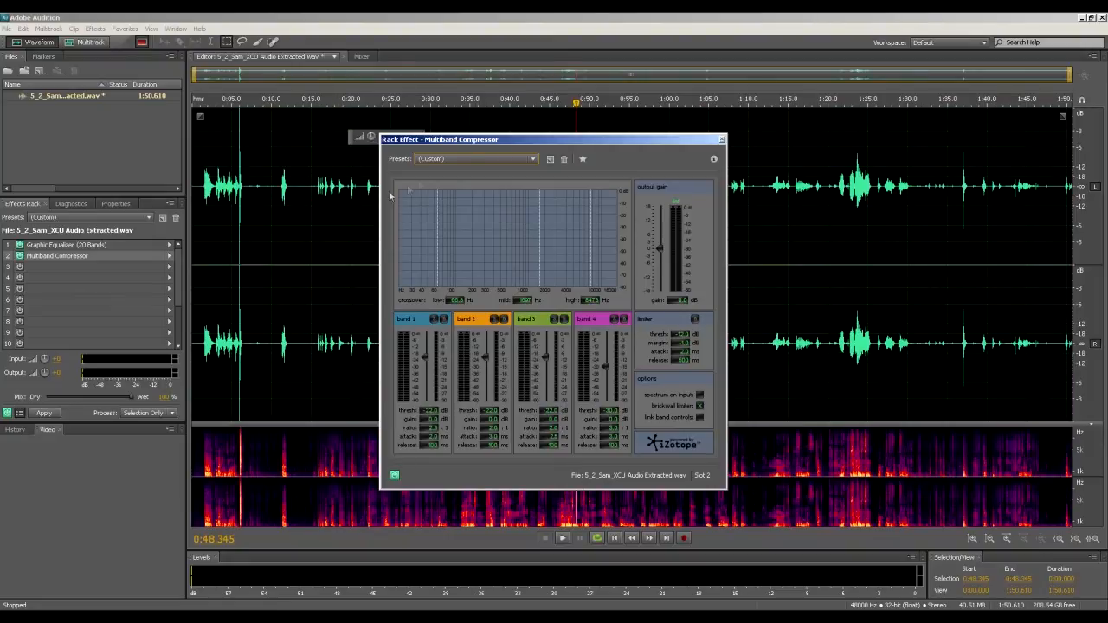
{"action": "left_click", "coordinate": [442, 163]}
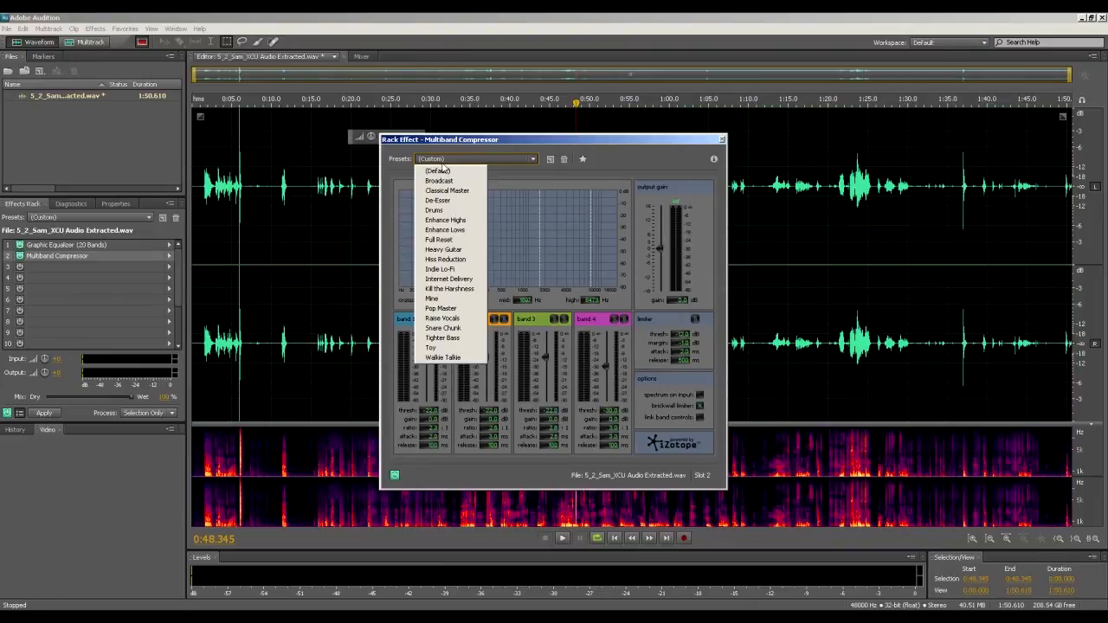
{"action": "left_click", "coordinate": [715, 137]}
{"action": "left_click_drag", "start_coordinate": [715, 137], "coordinate": [492, 169]}
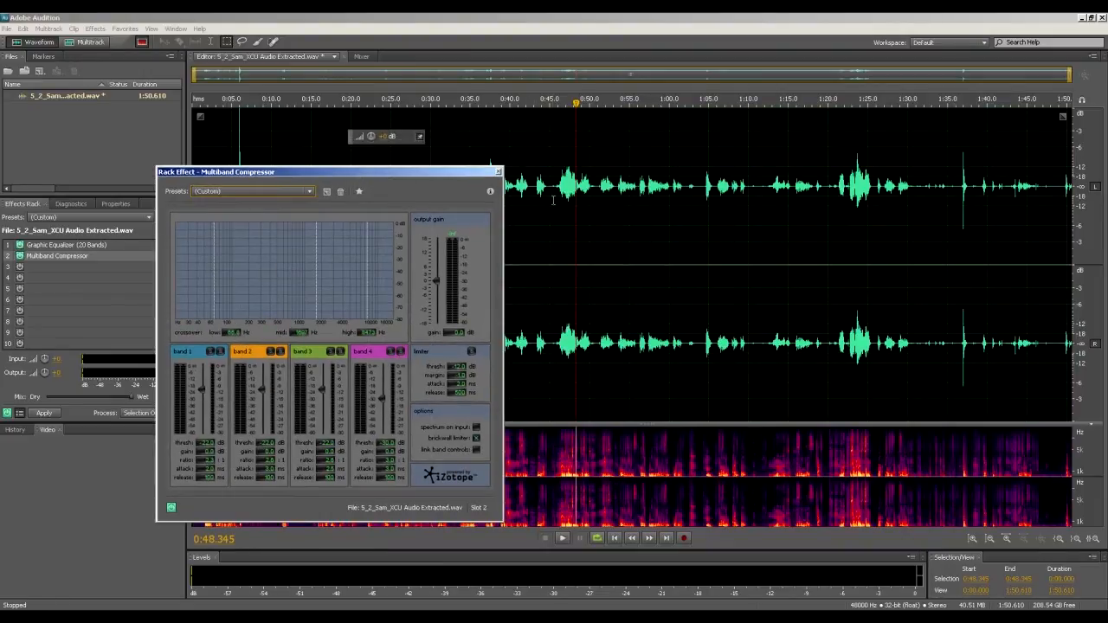
Preview the compressed dialogue from about 0:47 and load the Pop Master preset in the Multiband Compressor
{"action": "left_click", "coordinate": [558, 201]}
{"action": "key", "text": "space"}
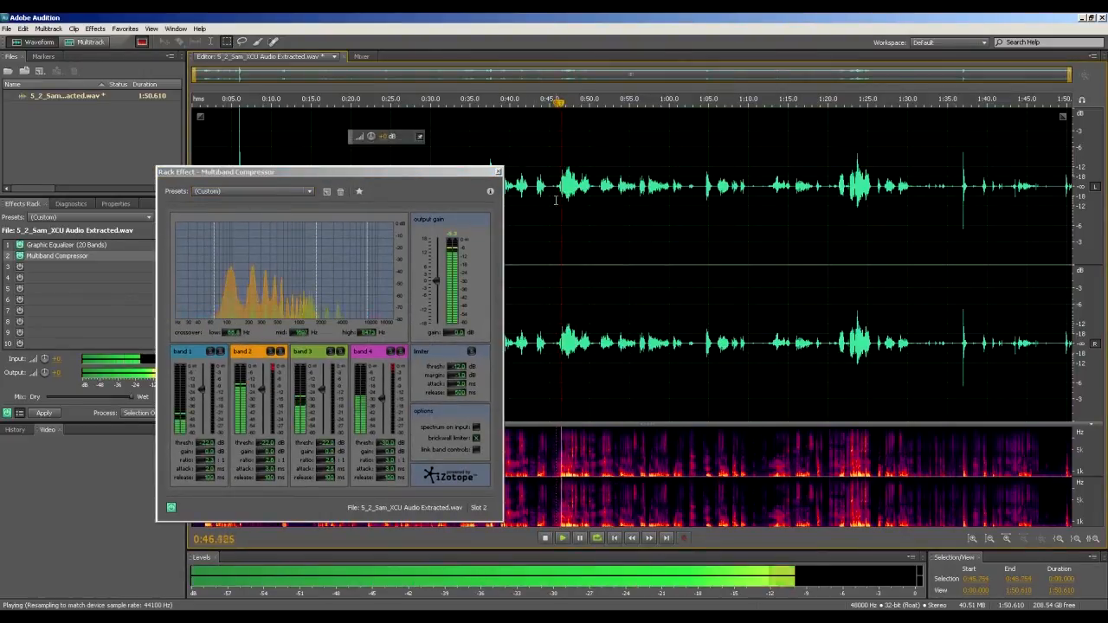
{"action": "key", "text": "space"}
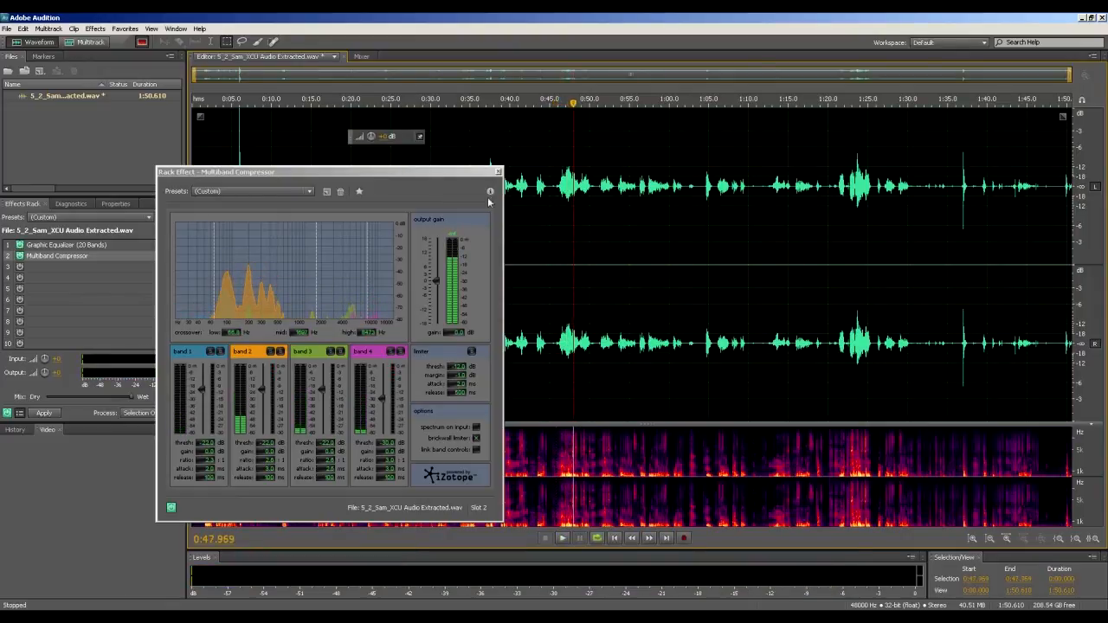
{"action": "left_click", "coordinate": [273, 191]}
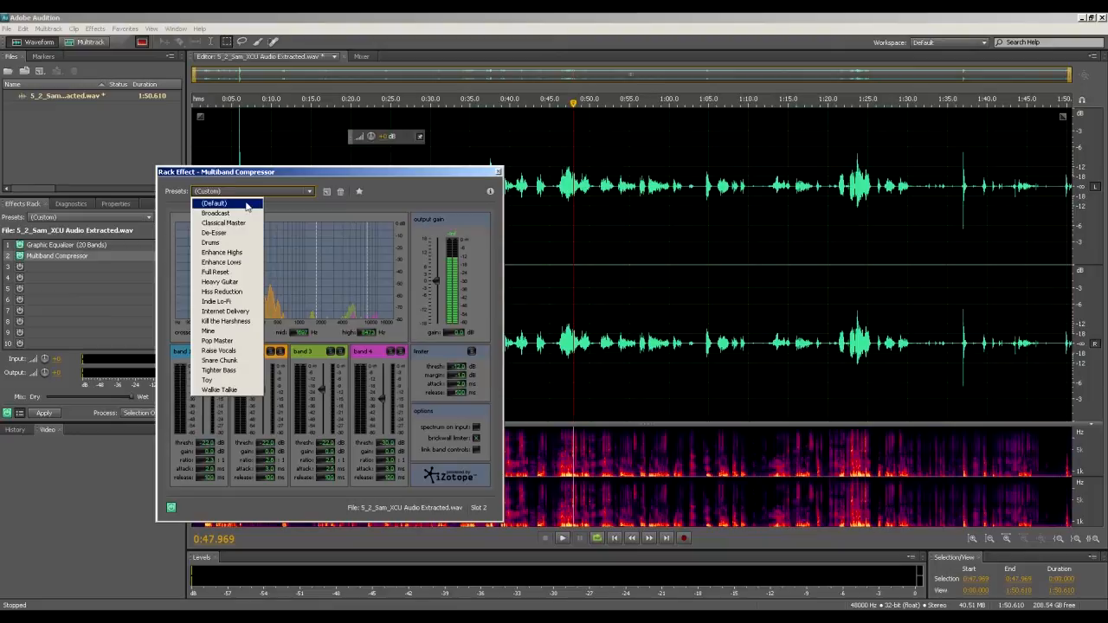
{"action": "left_click", "coordinate": [235, 342]}
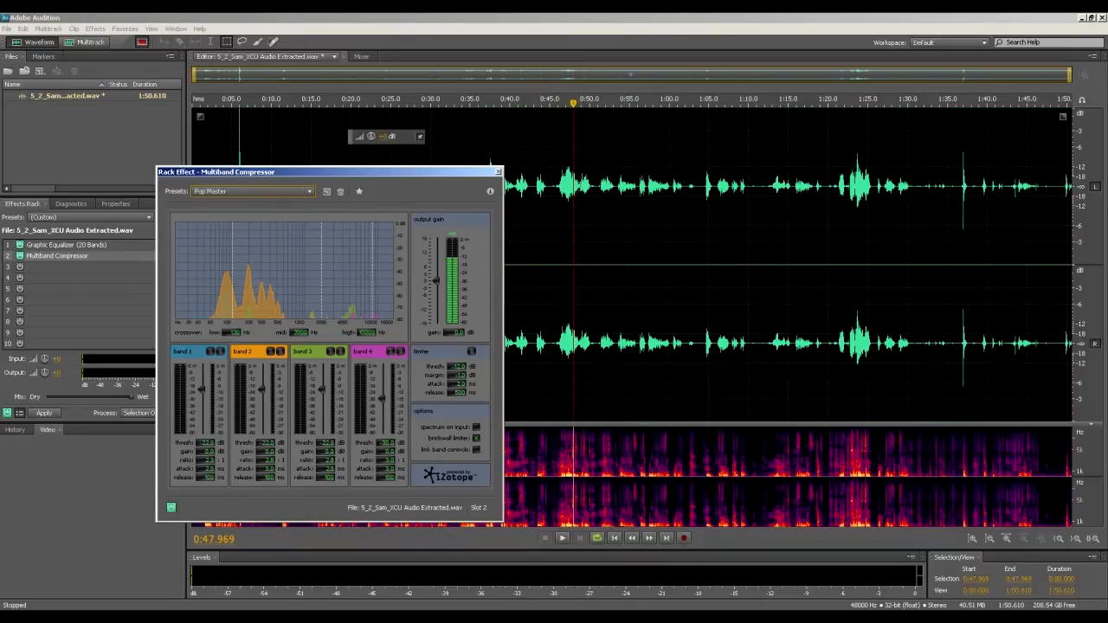
Set the compressor's crossovers to about 70 Hz low, about 600 Hz mid and just under 6 kHz high
{"action": "left_click", "coordinate": [567, 192]}
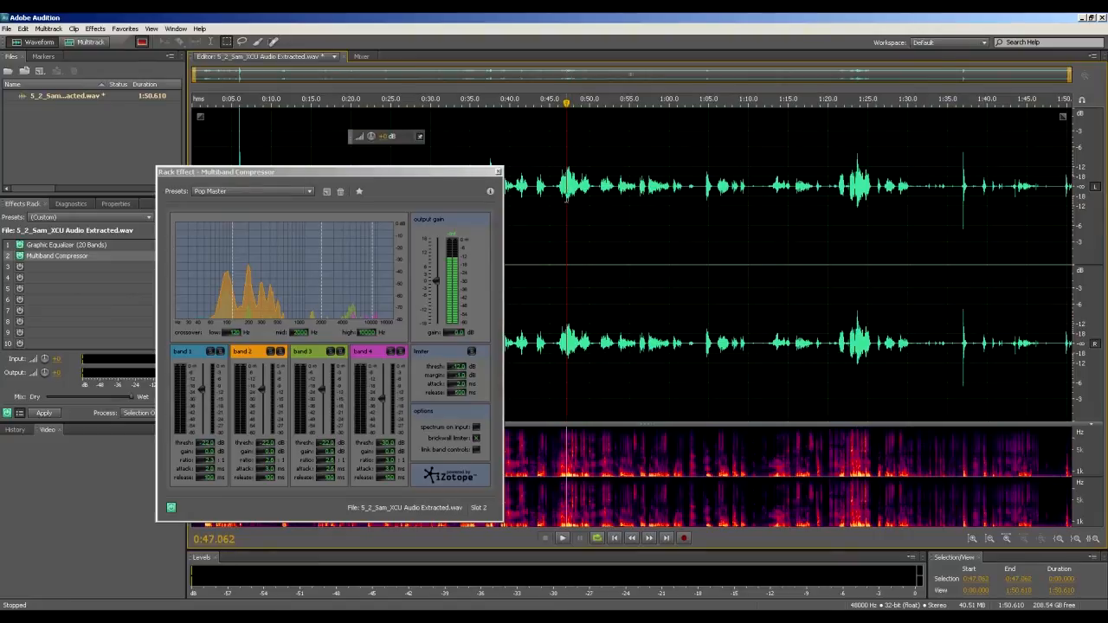
{"action": "scroll", "coordinate": [573, 197], "scroll_direction": "up", "scroll_amount": 5}
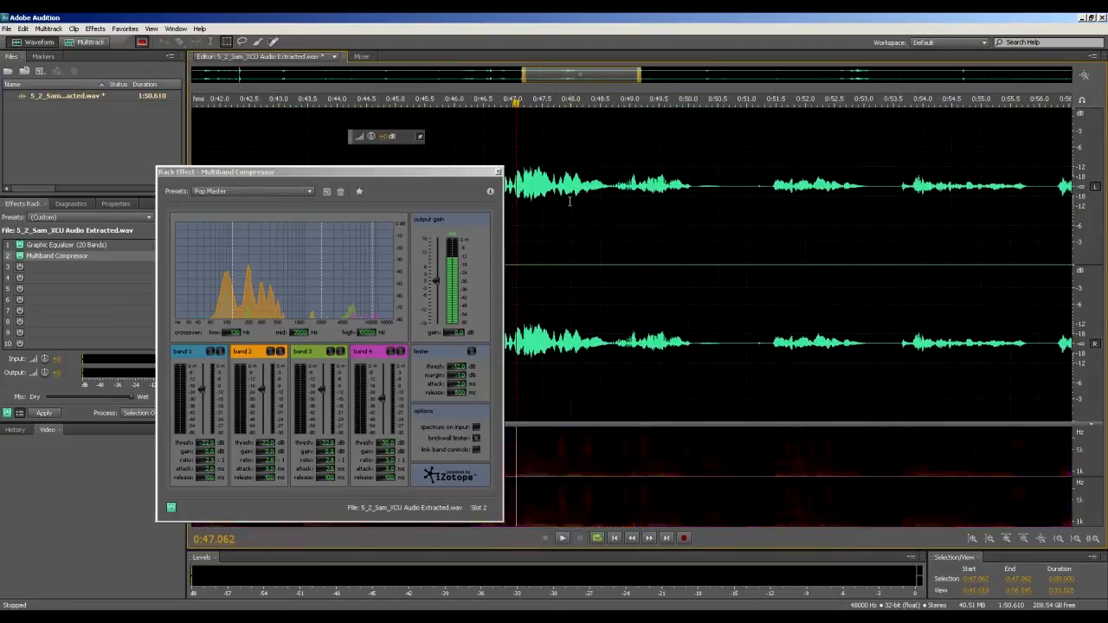
{"action": "left_click", "coordinate": [525, 185]}
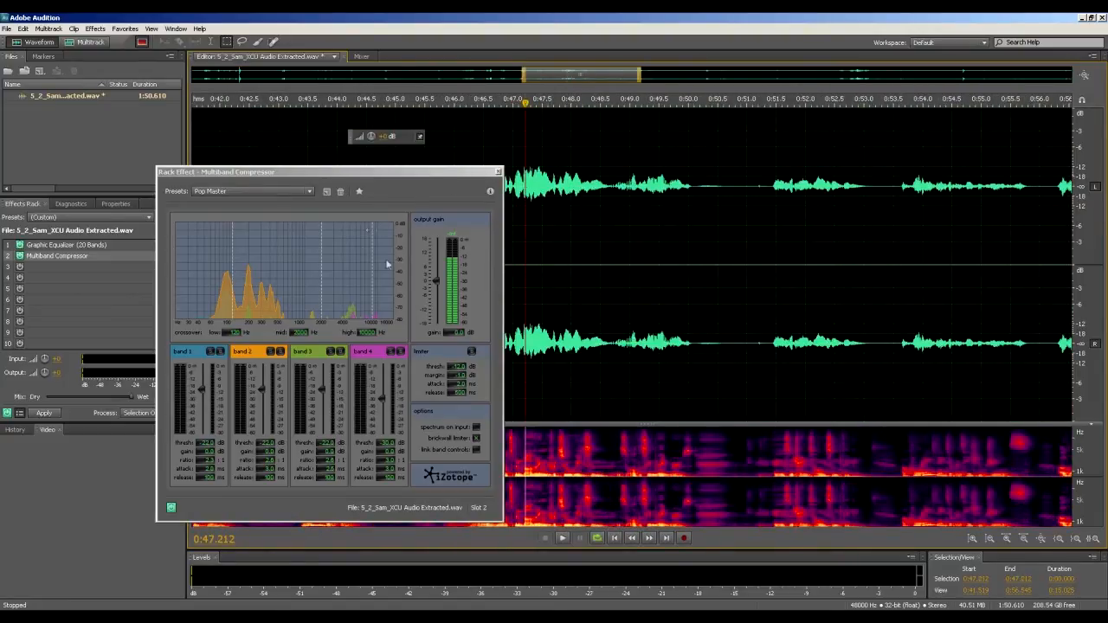
{"action": "left_click", "coordinate": [319, 176]}
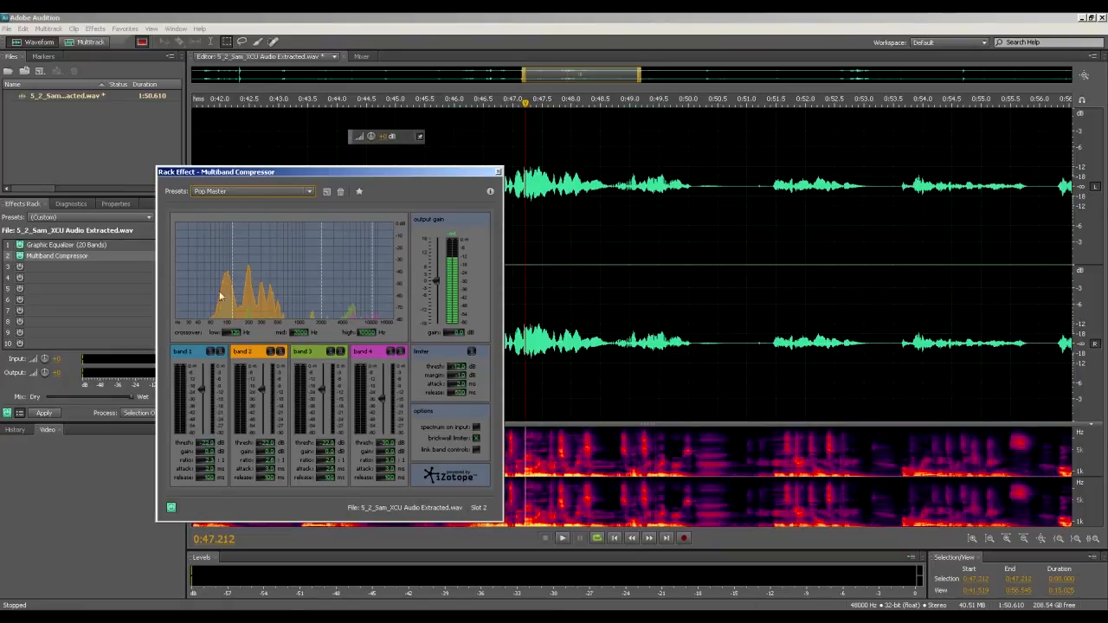
{"action": "left_click_drag", "start_coordinate": [232, 307], "coordinate": [217, 329]}
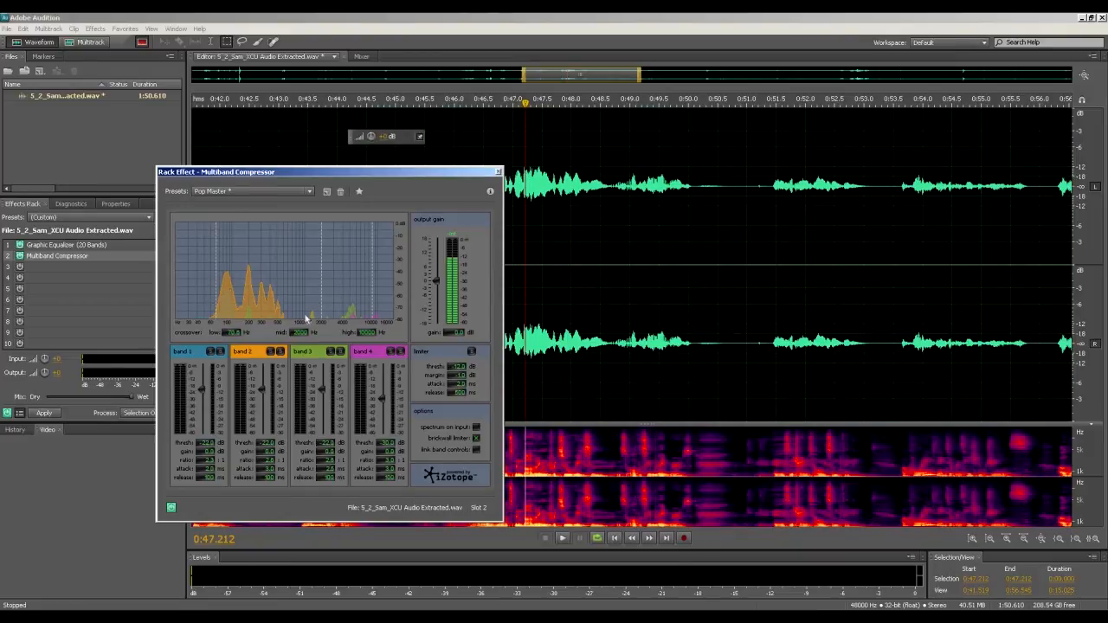
{"action": "left_click_drag", "start_coordinate": [322, 322], "coordinate": [284, 328]}
{"action": "left_click_drag", "start_coordinate": [371, 301], "coordinate": [353, 301]}
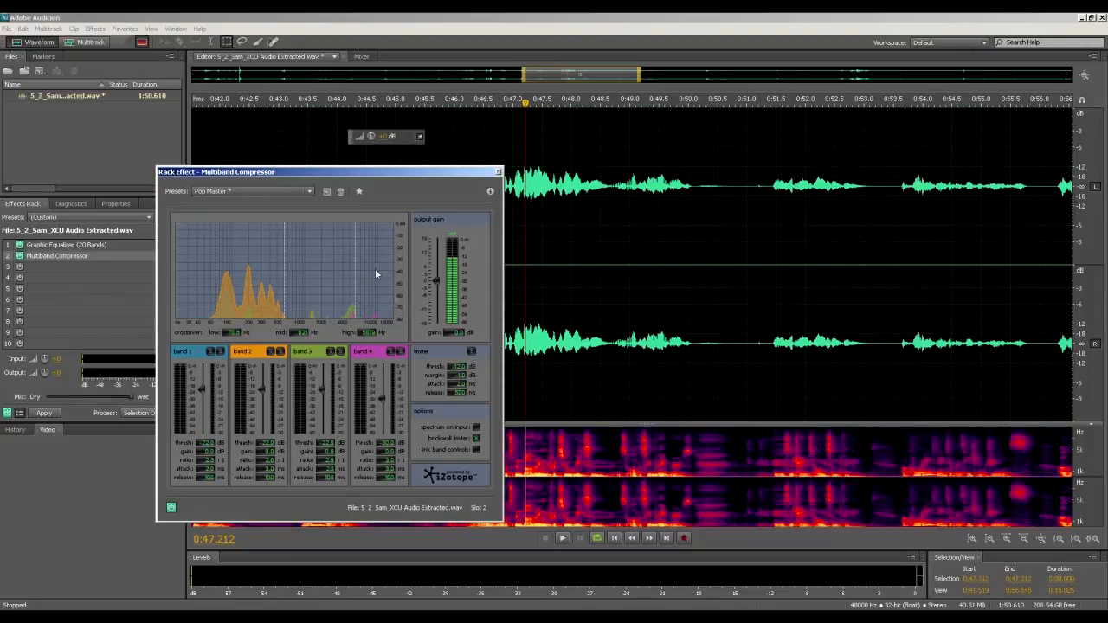
Play the dialogue from about 0:47 while lowering the compressor's high crossover to about 5.5 kHz
{"action": "left_click", "coordinate": [511, 197]}
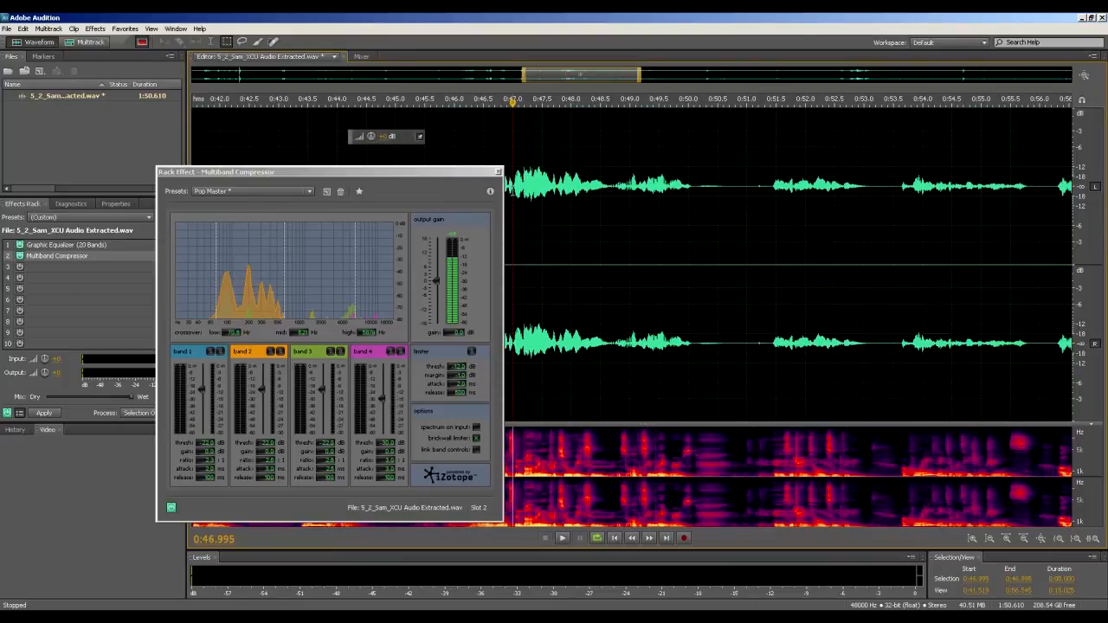
{"action": "key", "text": "space"}
{"action": "left_click", "coordinate": [355, 266]}
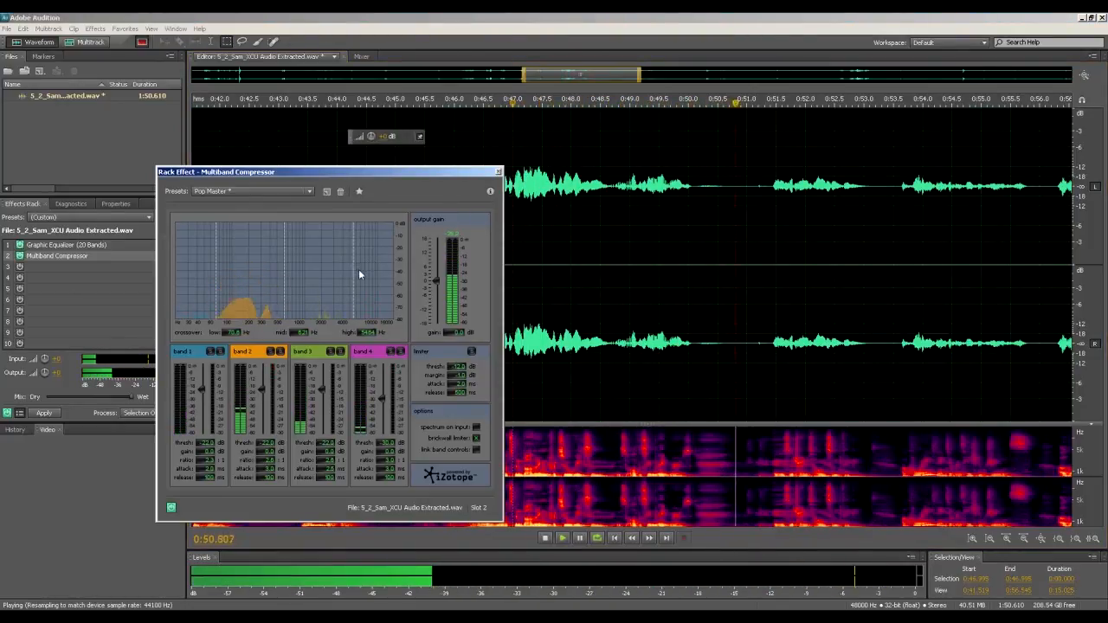
{"action": "left_click", "coordinate": [576, 184]}
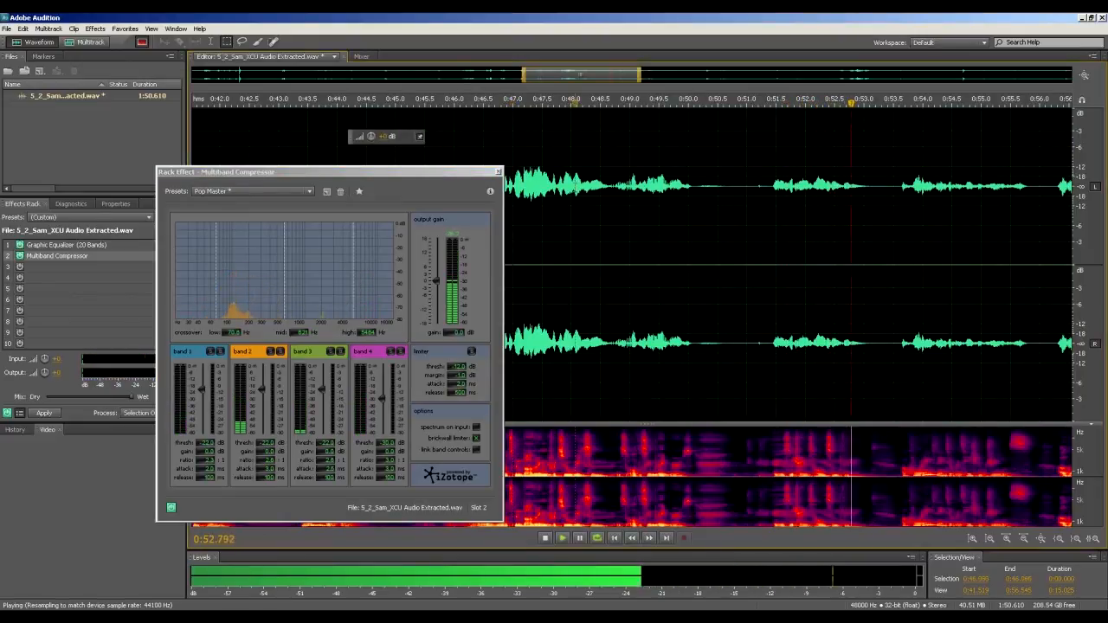
{"action": "key", "text": "space"}
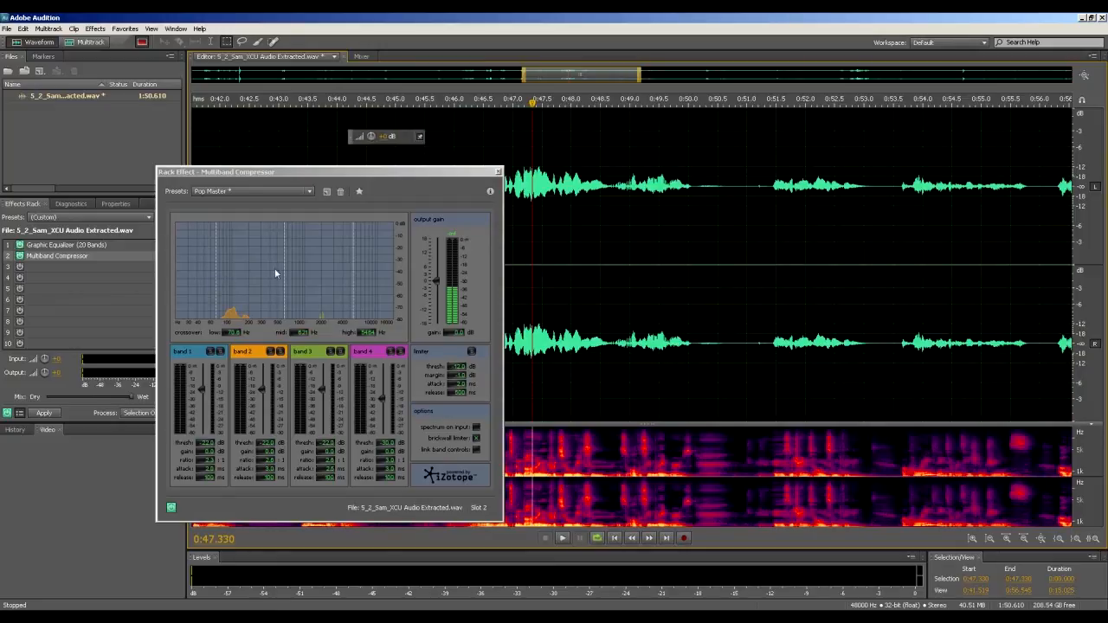
Preview the dialogue around 0:47 through the Multiband Compressor and close the compressor's window
{"action": "key", "text": "space"}
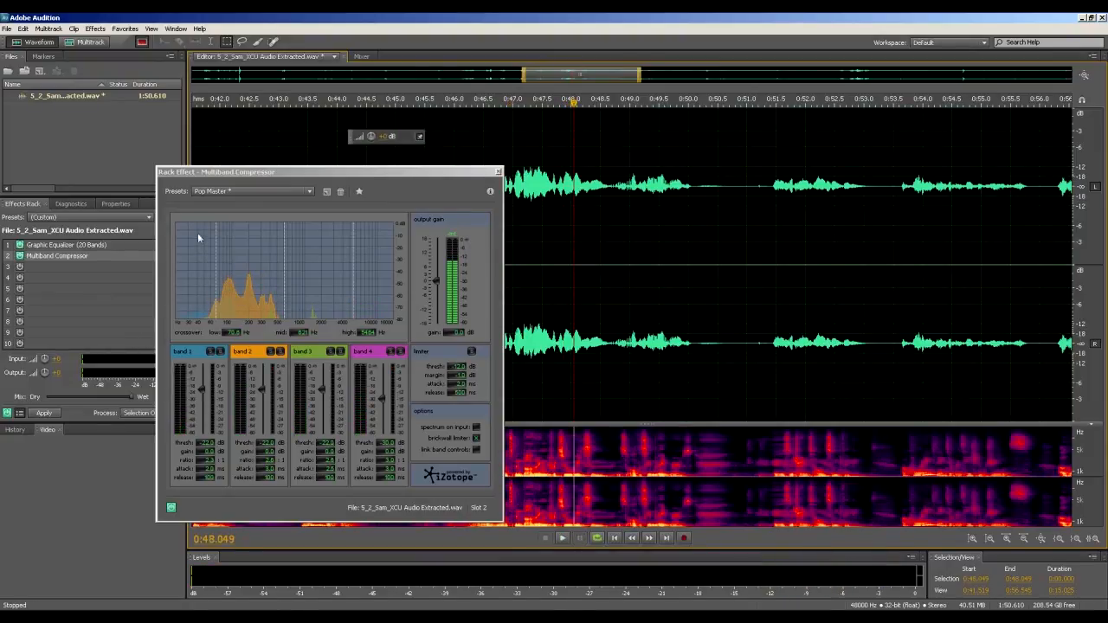
{"action": "left_click", "coordinate": [546, 175]}
{"action": "key", "text": "space"}
{"action": "key", "text": "space"}
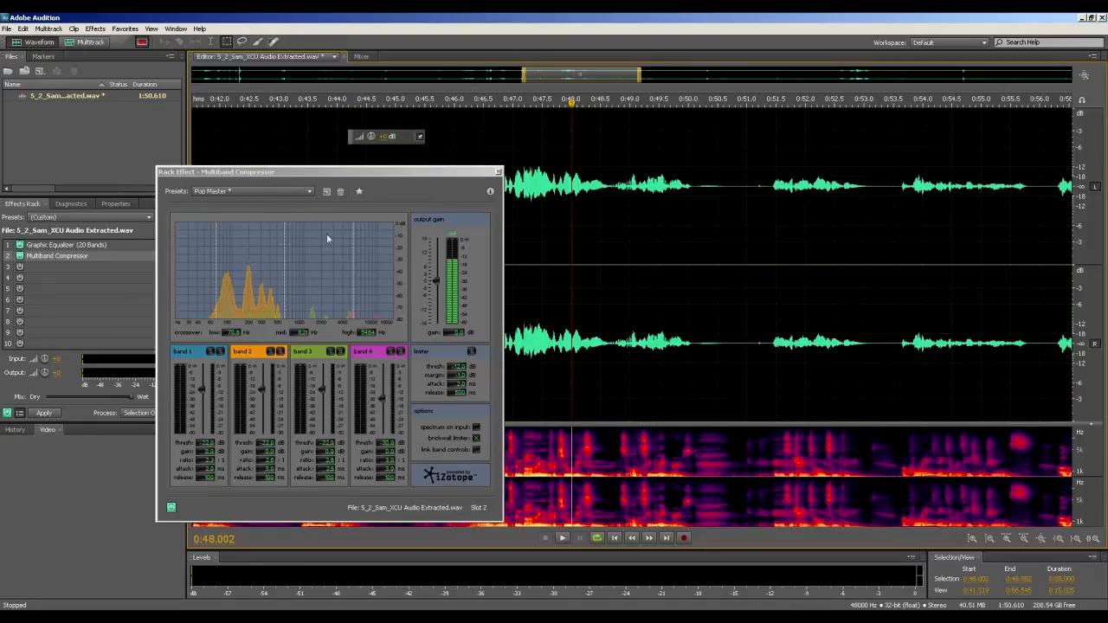
{"action": "left_click", "coordinate": [498, 171]}
Play the dialogue from about 0:45 with both the Graphic Equalizer and the Multiband Compressor active
{"action": "left_click", "coordinate": [421, 200]}
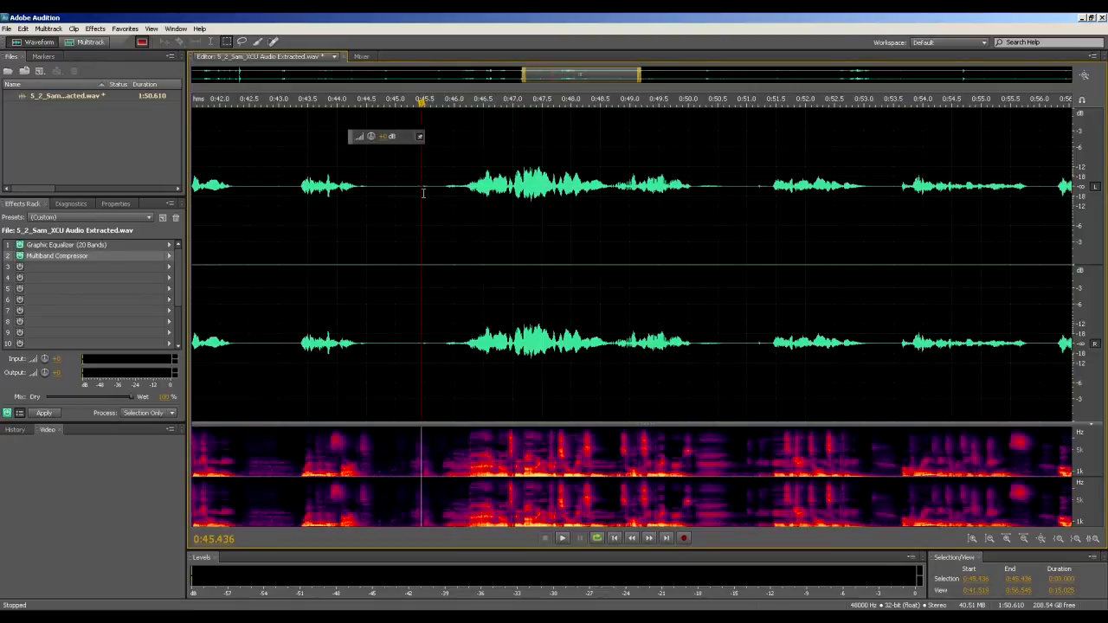
{"action": "left_click", "coordinate": [457, 201]}
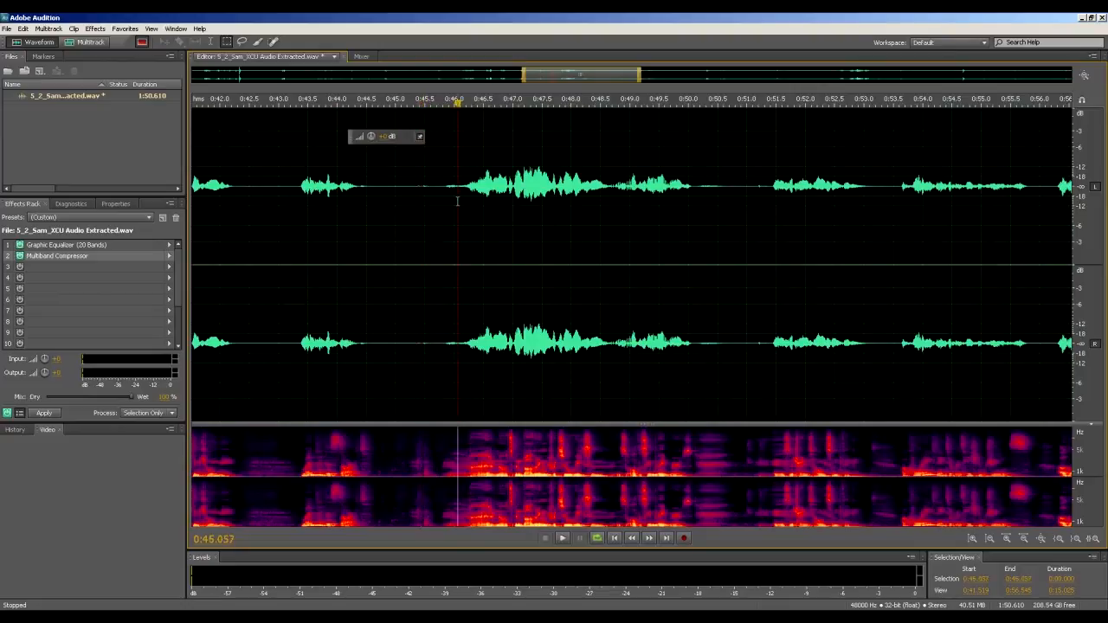
{"action": "left_click", "coordinate": [421, 209]}
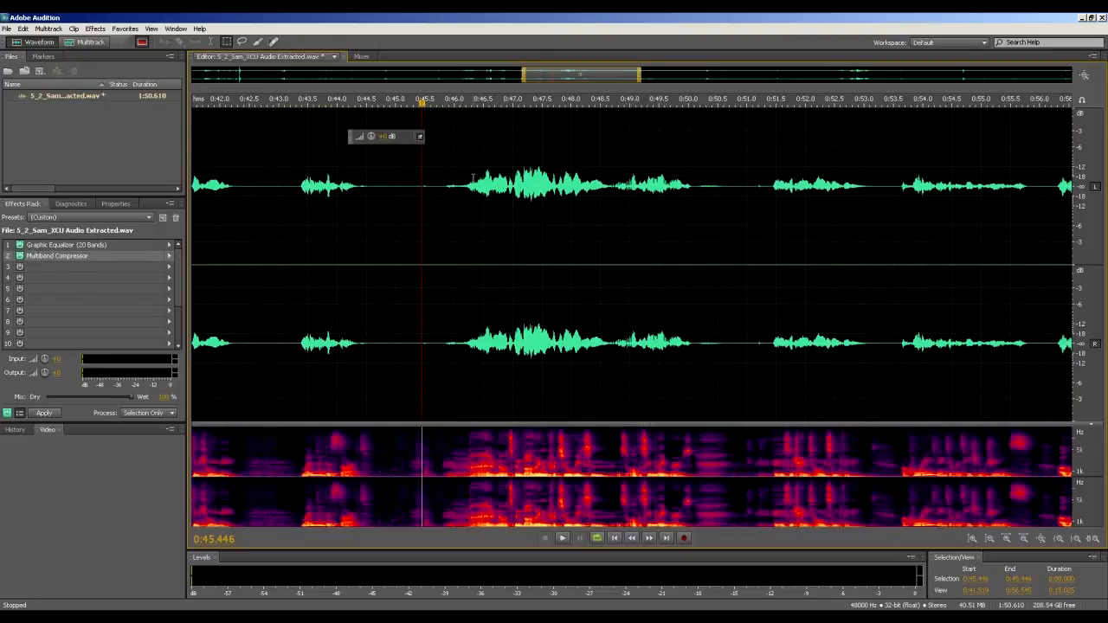
{"action": "left_click", "coordinate": [43, 246]}
{"action": "left_click", "coordinate": [50, 257]}
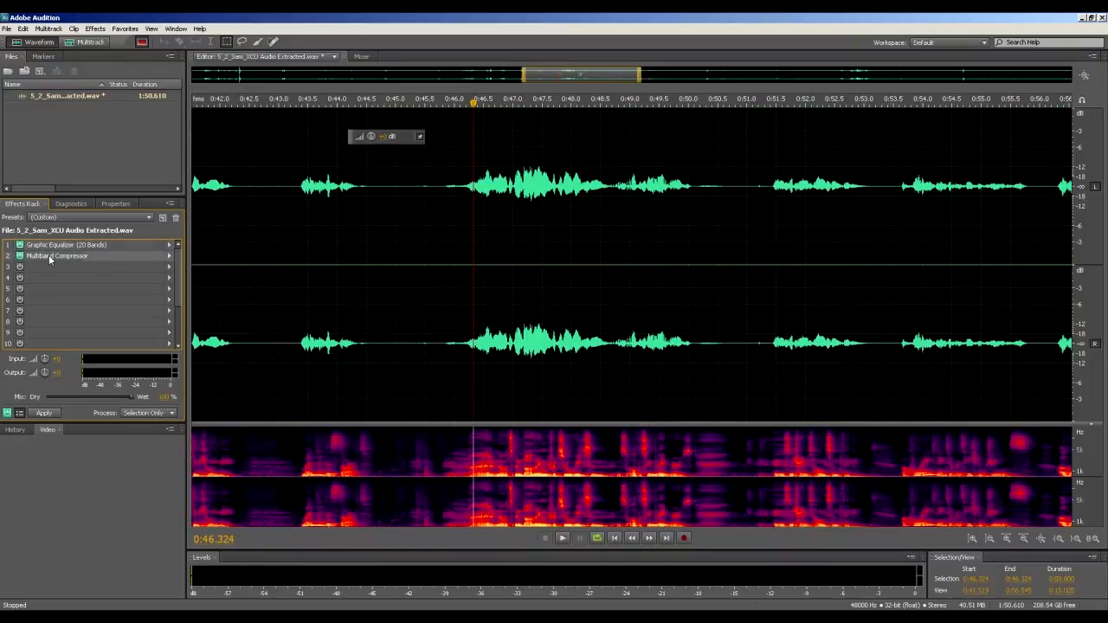
{"action": "left_click", "coordinate": [383, 236]}
{"action": "key", "text": "space"}
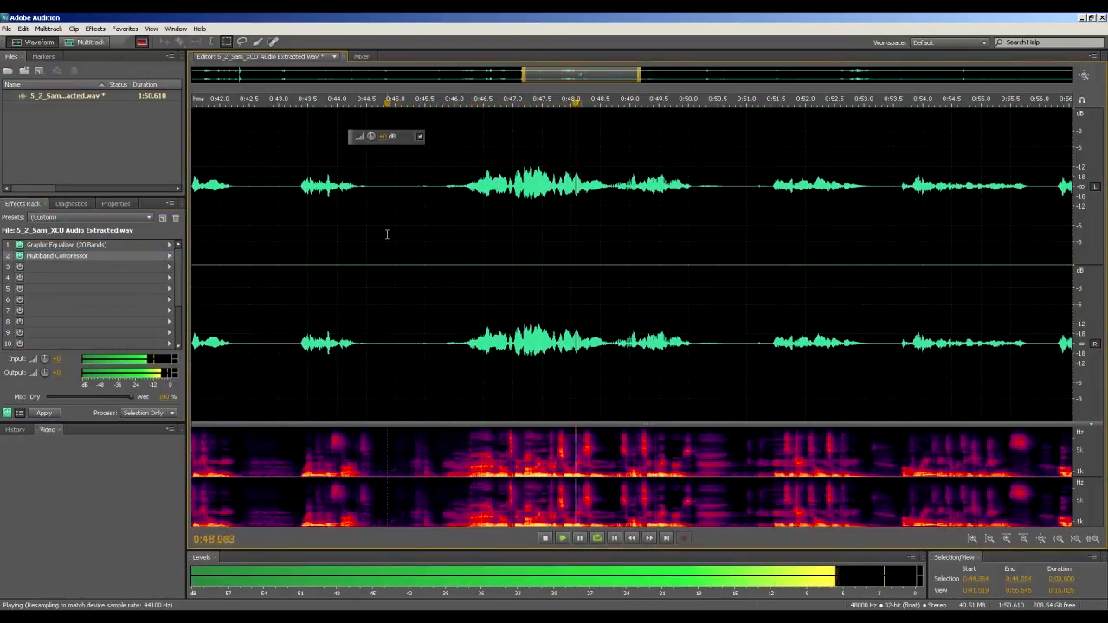
{"action": "key", "text": "space"}
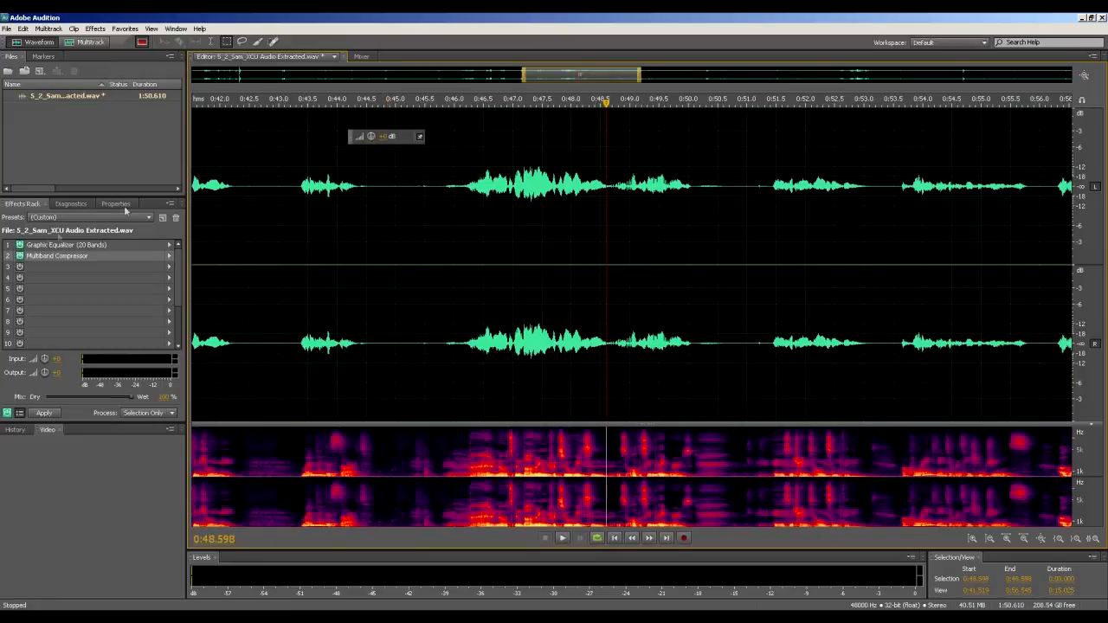
Compare the dialogue from about 0:46 with both rack effects bypassed and with both switched back on
{"action": "left_click", "coordinate": [20, 245]}
{"action": "left_click", "coordinate": [487, 205]}
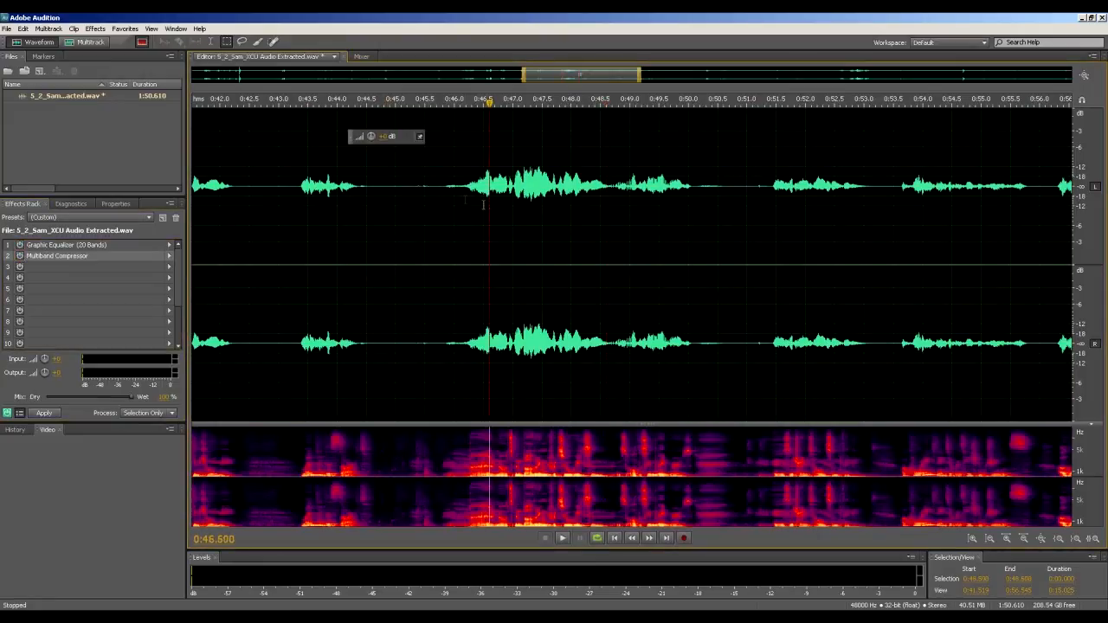
{"action": "key", "text": "space"}
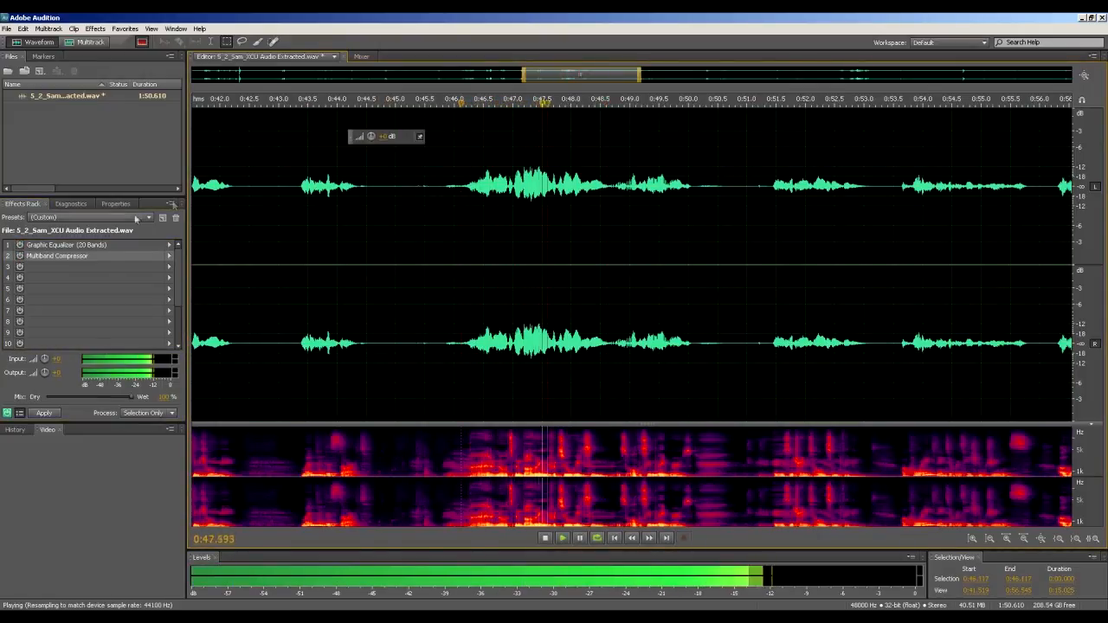
{"action": "key", "text": "space"}
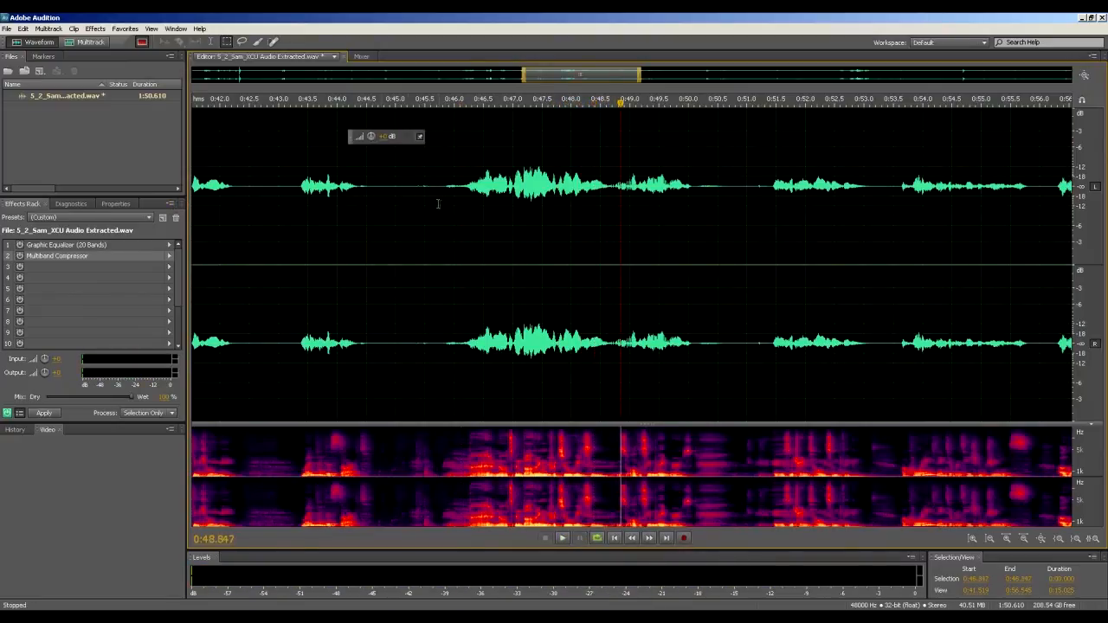
{"action": "left_click", "coordinate": [20, 245]}
{"action": "left_click", "coordinate": [20, 256]}
{"action": "key", "text": "space"}
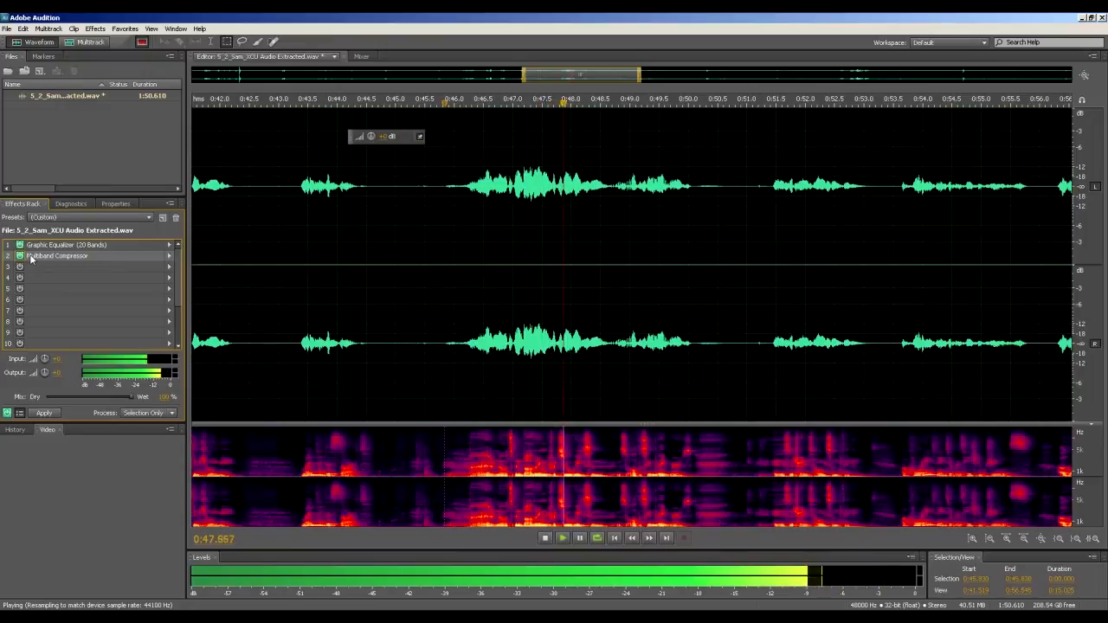
{"action": "key", "text": "space"}
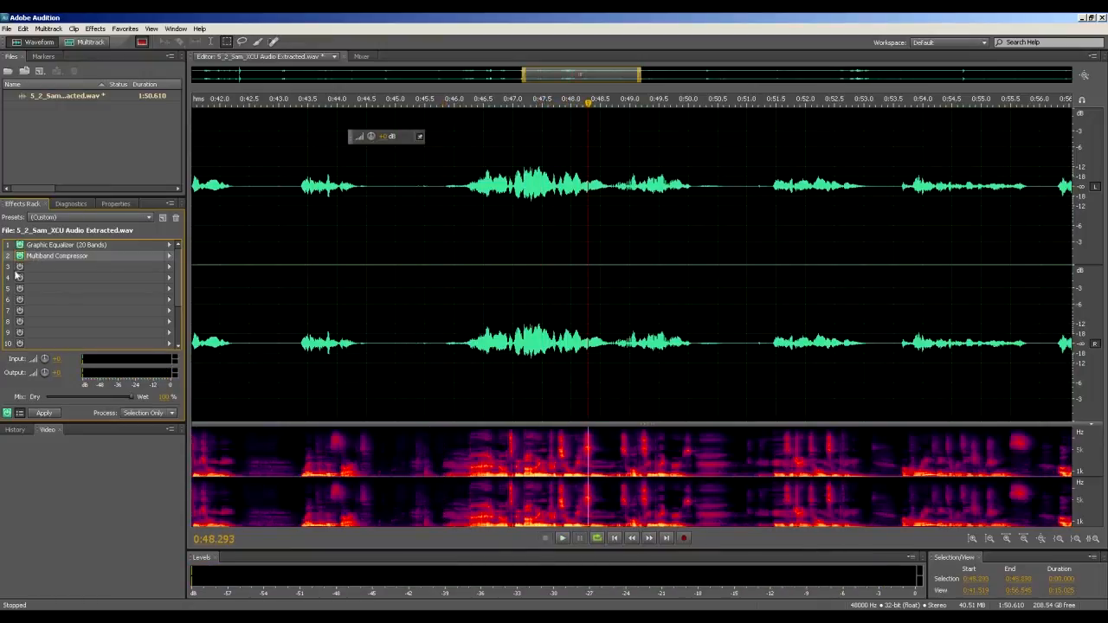
Compare the dialogue from about 0:46 with only the Multiband Compressor bypassed and with it switched back on
{"action": "left_click", "coordinate": [471, 241]}
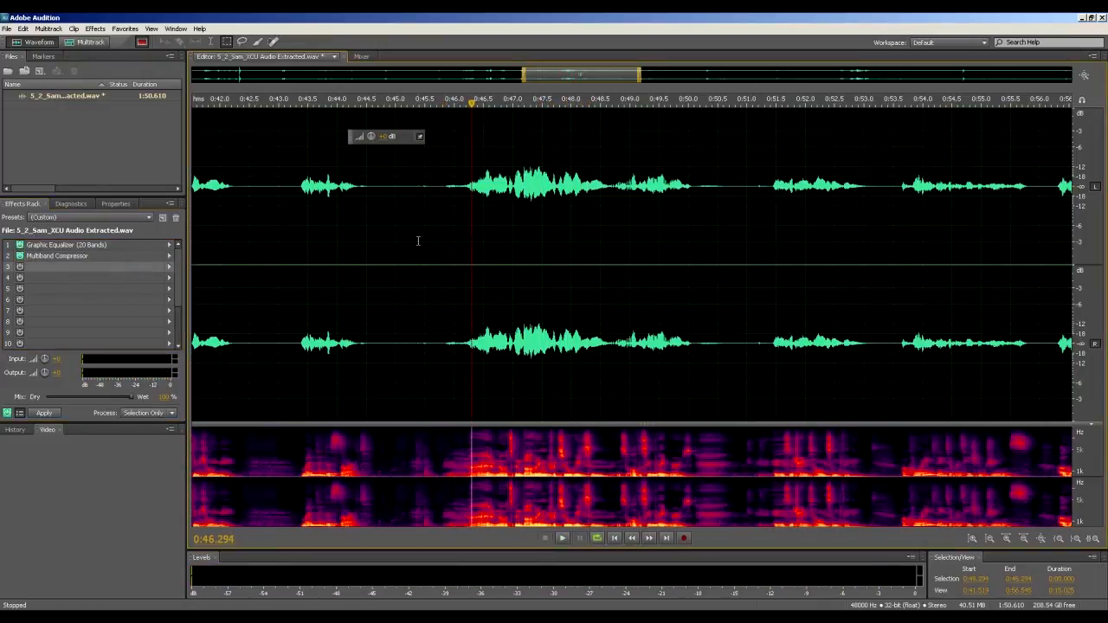
{"action": "key", "text": "space"}
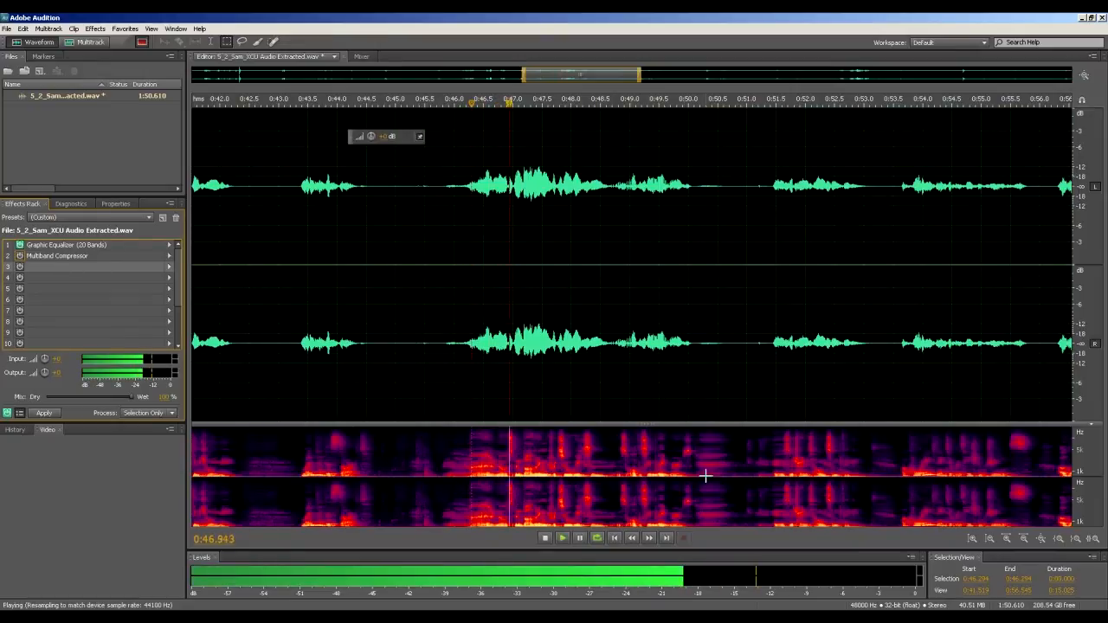
{"action": "key", "text": "space"}
{"action": "left_click", "coordinate": [490, 280]}
{"action": "left_click", "coordinate": [21, 256]}
{"action": "key", "text": "space"}
{"action": "key", "text": "space"}
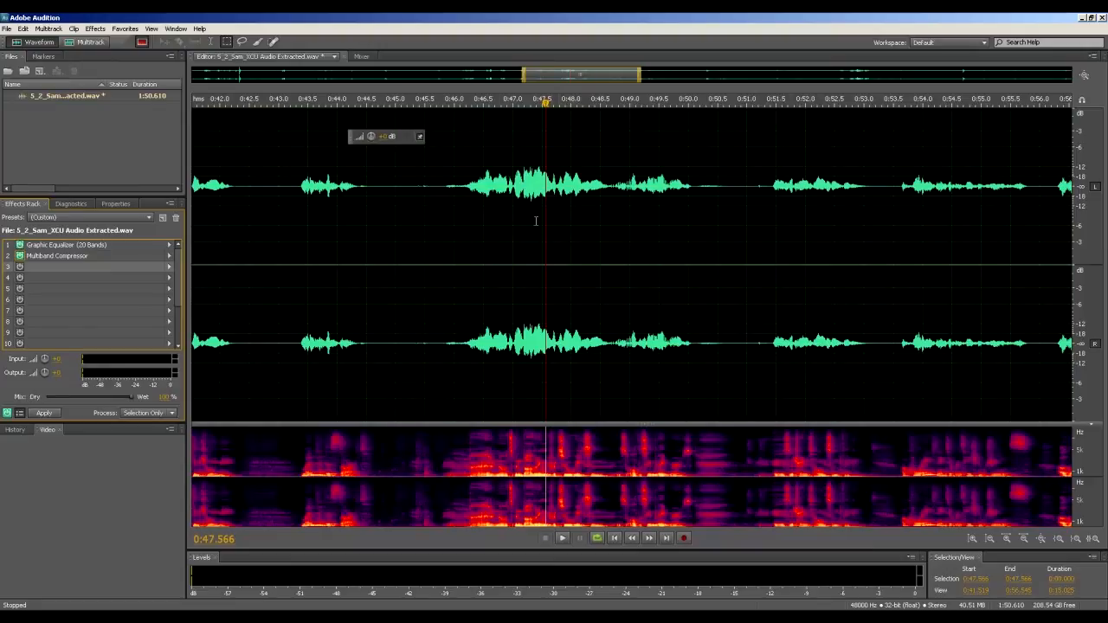
Add a Parametric Equalizer to the third effects rack slot and move its window below the dialogue waveform
{"action": "left_click", "coordinate": [168, 271]}
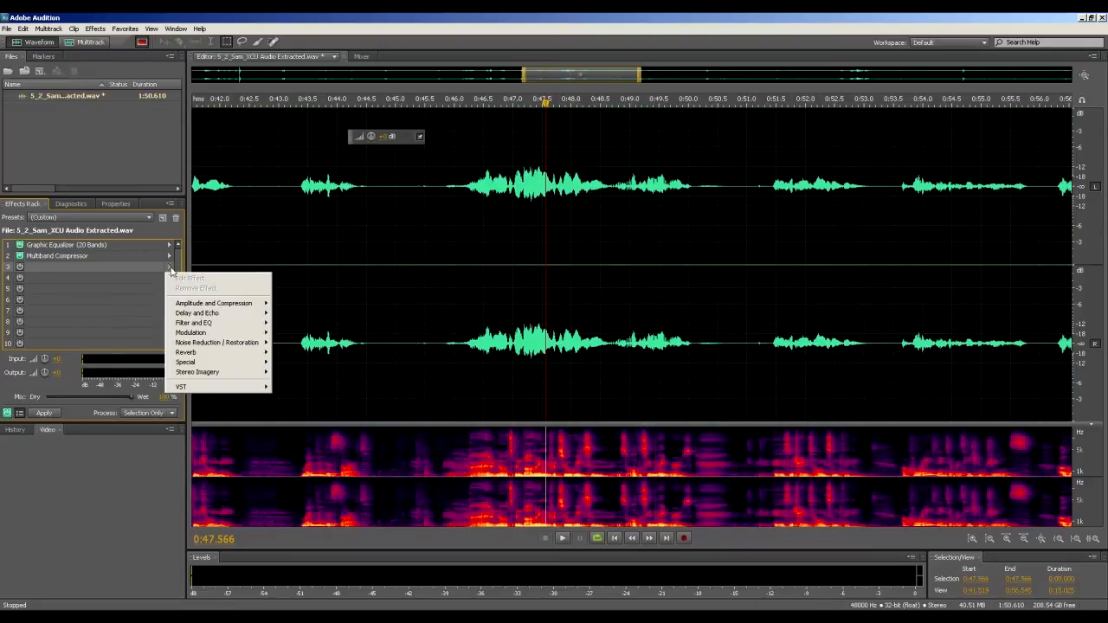
{"action": "mouse_move", "coordinate": [229, 327]}
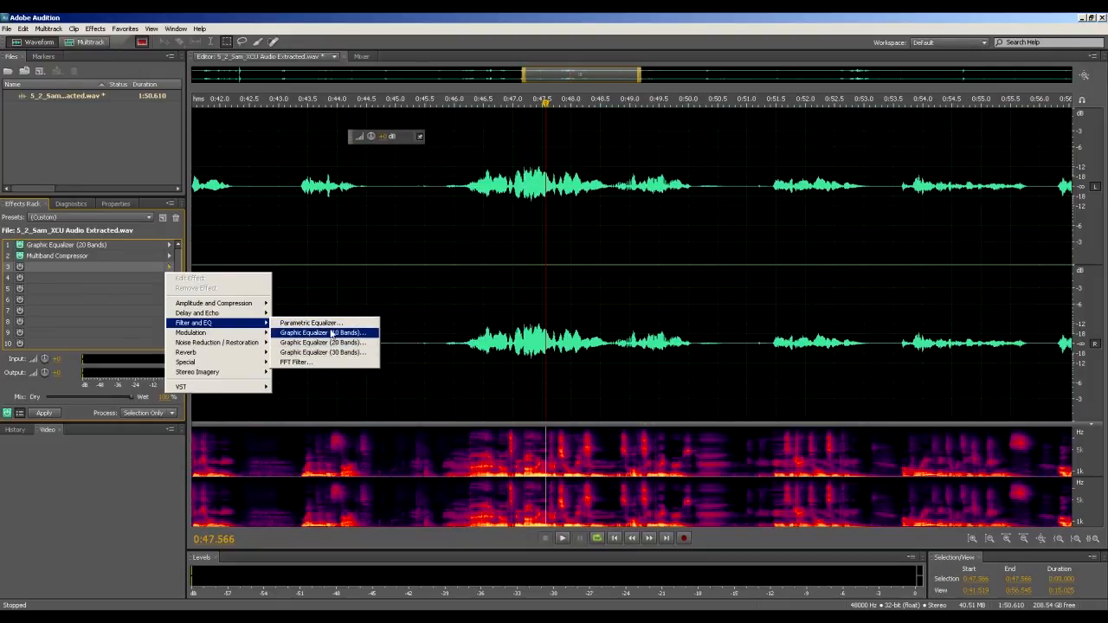
{"action": "key", "text": "Up"}
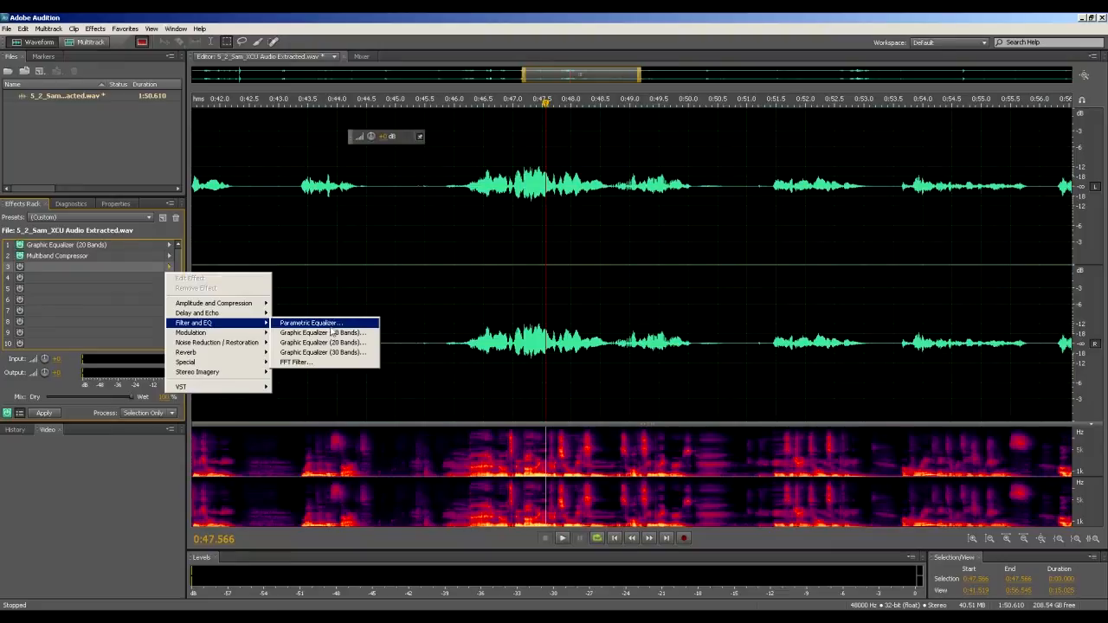
{"action": "key", "text": "Return"}
{"action": "left_click_drag", "start_coordinate": [499, 171], "coordinate": [479, 206]}
Select the dialogue from about 0:45.6 to 0:50.4 and play it through the Parametric Equalizer
{"action": "left_click", "coordinate": [450, 224]}
{"action": "left_click", "coordinate": [389, 236]}
{"action": "left_click_drag", "start_coordinate": [430, 165], "coordinate": [715, 165]}
{"action": "key", "text": "space"}
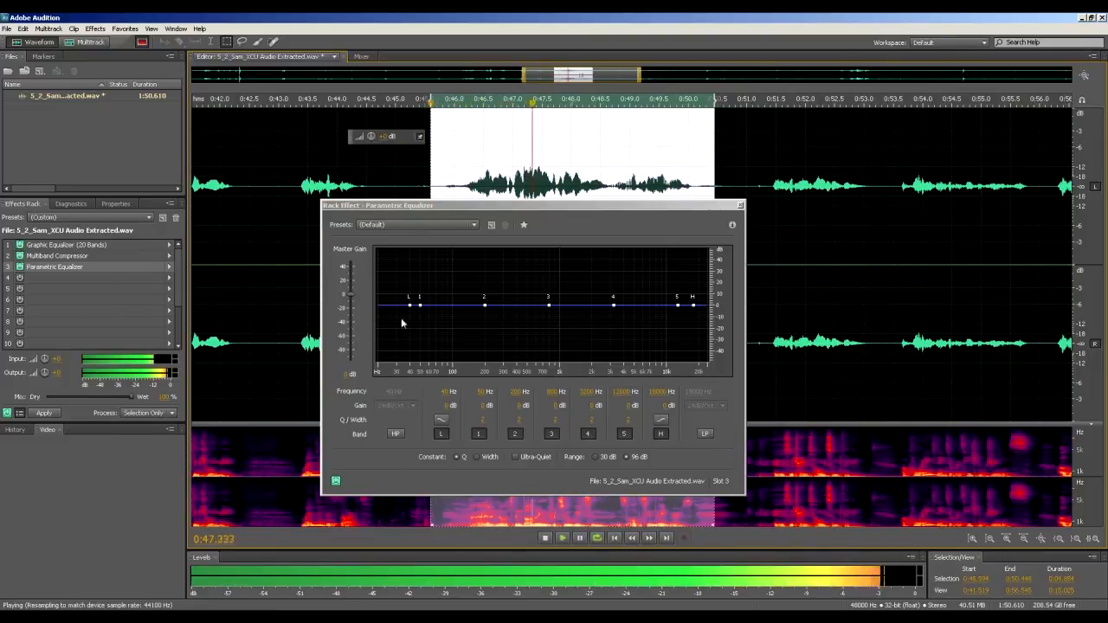
Shape the EQ curve with cuts near 84, 179, 612 and 2400 Hz and slight boosts on the low shelf, band 5 and high shelf
{"action": "left_click_drag", "start_coordinate": [411, 304], "coordinate": [412, 279]}
{"action": "left_click_drag", "start_coordinate": [446, 406], "coordinate": [449, 401]}
{"action": "left_click_drag", "start_coordinate": [420, 306], "coordinate": [478, 323]}
{"action": "mouse_move", "coordinate": [552, 307]}
{"action": "left_mouse_down"}
{"action": "mouse_move", "coordinate": [540, 249]}
{"action": "mouse_move", "coordinate": [537, 321]}
{"action": "left_mouse_up"}
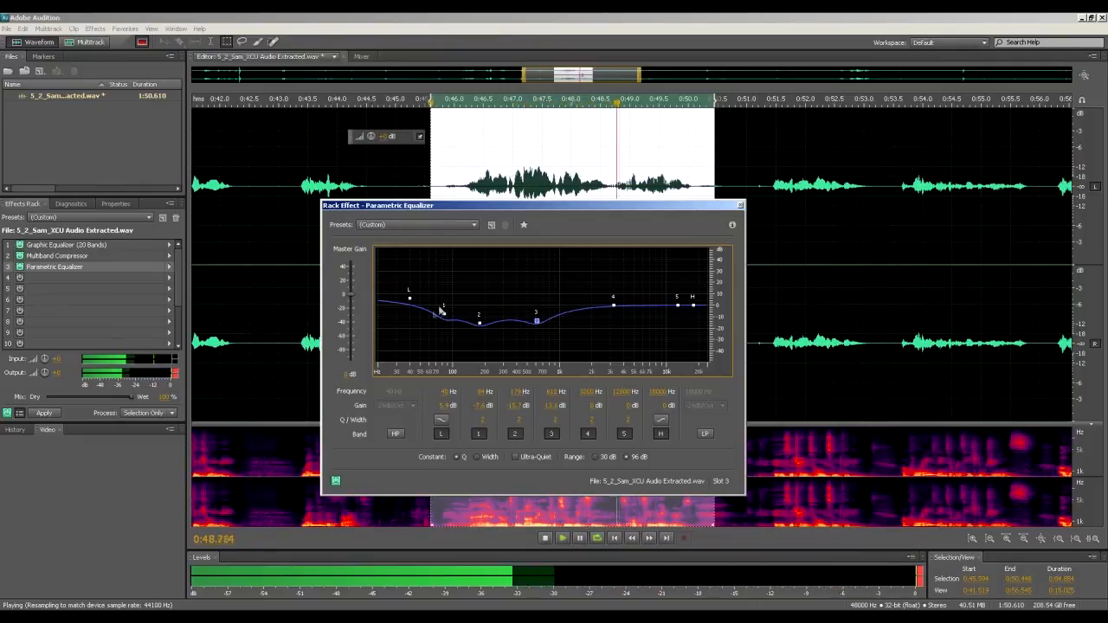
{"action": "left_click_drag", "start_coordinate": [613, 305], "coordinate": [600, 325]}
{"action": "left_click_drag", "start_coordinate": [678, 306], "coordinate": [694, 301]}
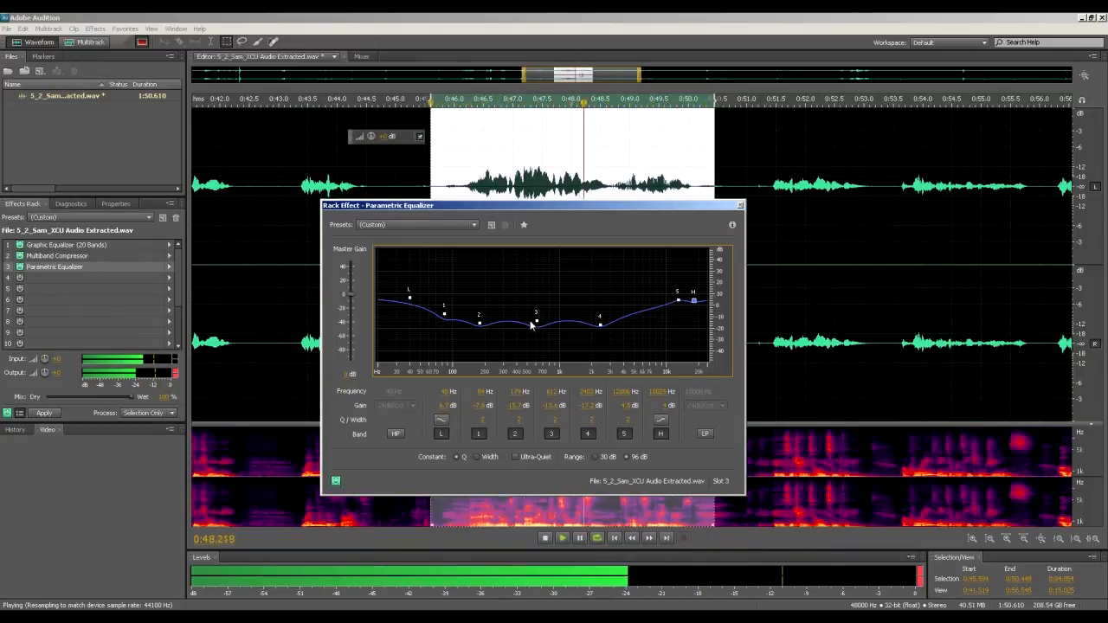
Set the equalizer gains to 5 dB on the low shelf, -3 dB on band 1 and -5 dB on band 2
{"action": "left_click", "coordinate": [442, 406]}
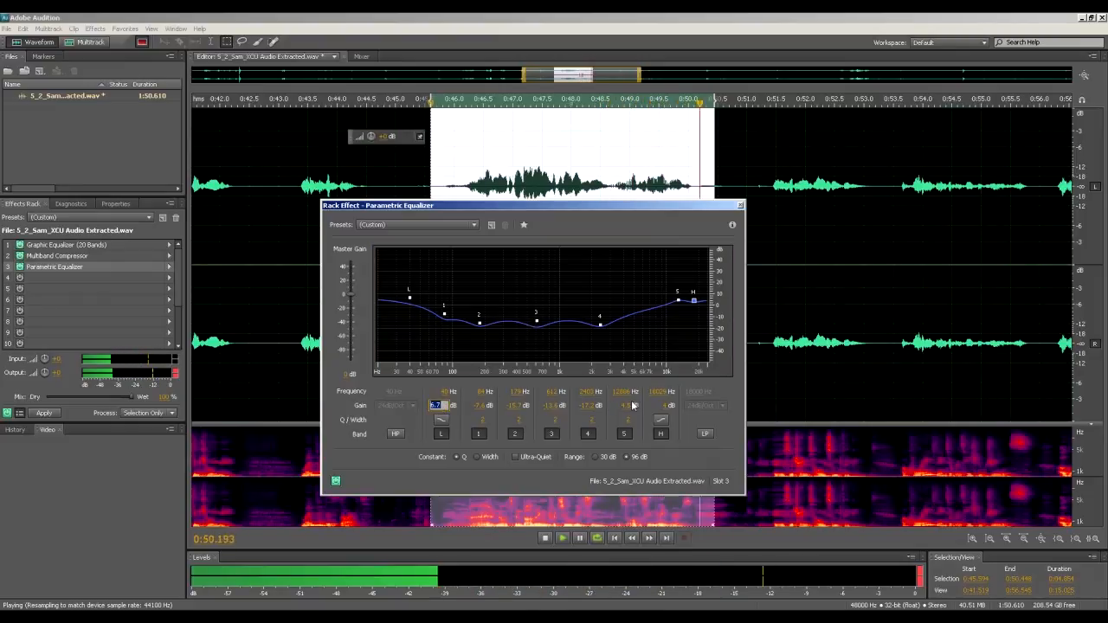
{"action": "left_click", "coordinate": [481, 406]}
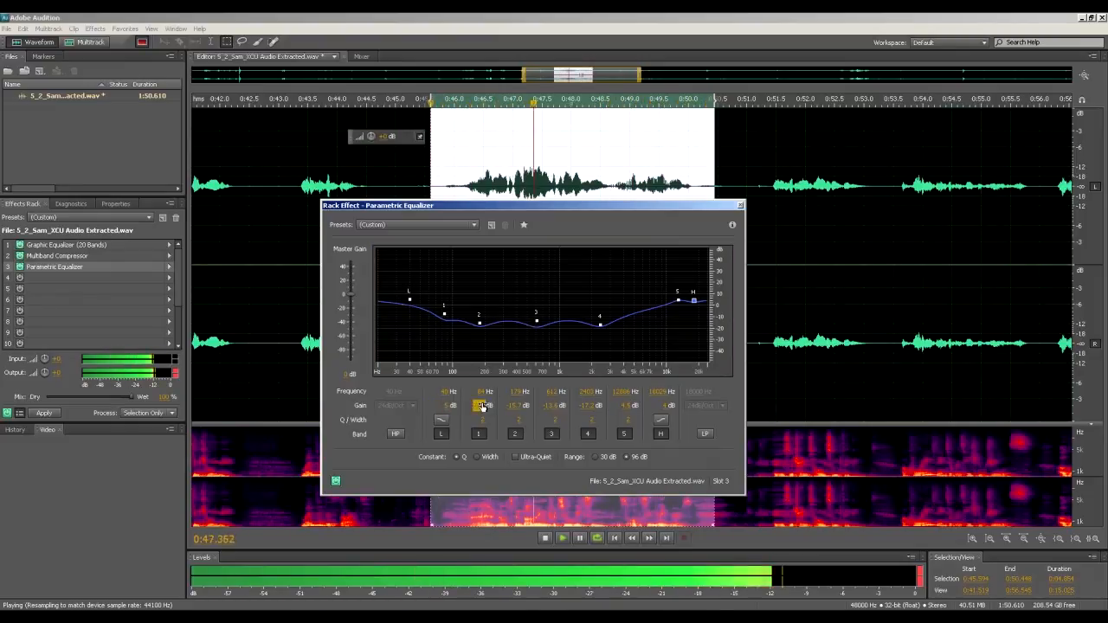
{"action": "type", "text": "-3"}
{"action": "key", "text": "Return"}
{"action": "left_click", "coordinate": [519, 406]}
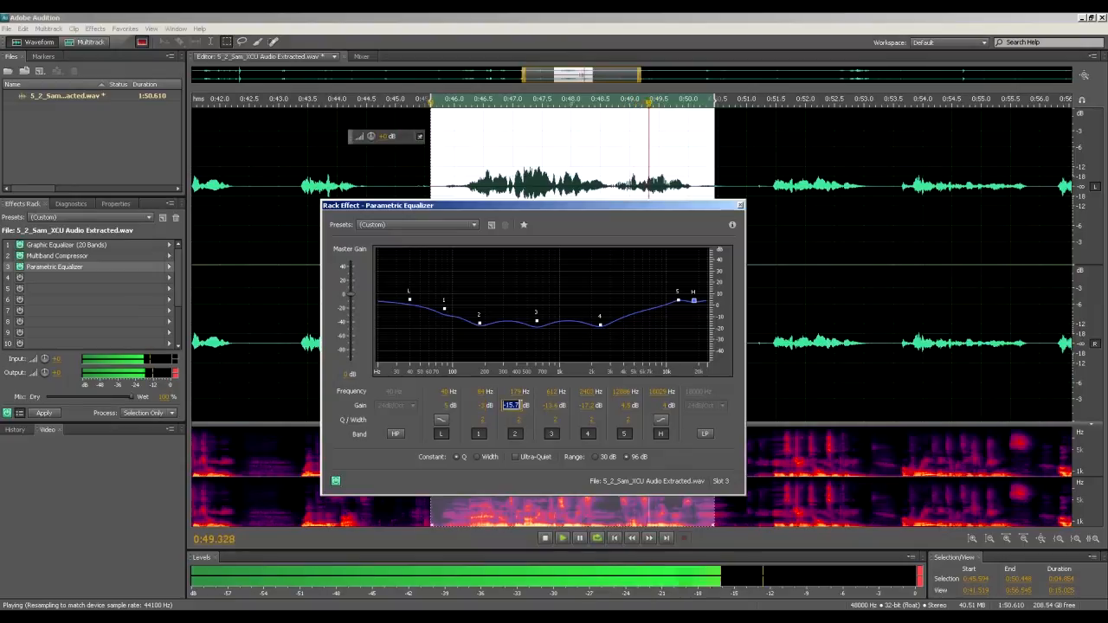
{"action": "type", "text": "-5"}
{"action": "key", "text": "Return"}
Set the gains of equalizer bands 3 and 4 to -5 dB each
{"action": "left_click", "coordinate": [554, 406]}
{"action": "type", "text": "-5"}
{"action": "key", "text": "Return"}
{"action": "left_click", "coordinate": [589, 406]}
{"action": "type", "text": "-5"}
{"action": "key", "text": "Return"}
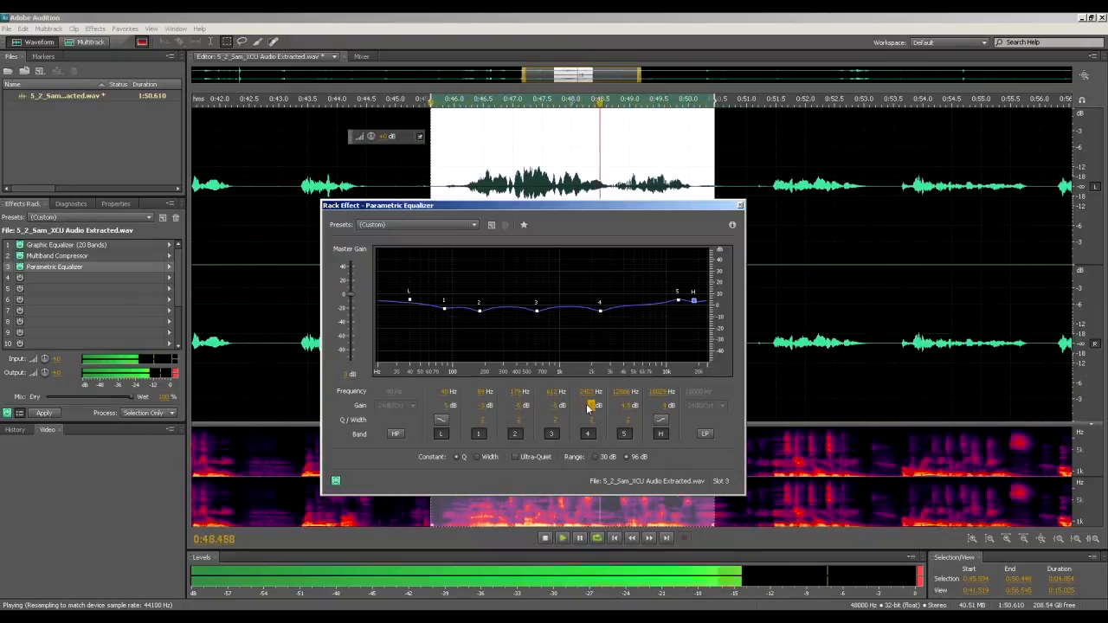
Set band 5's gain to 3 dB and the high shelf's to 2 dB, and close the Parametric Equalizer
{"action": "left_click", "coordinate": [623, 406]}
{"action": "key", "text": "Return"}
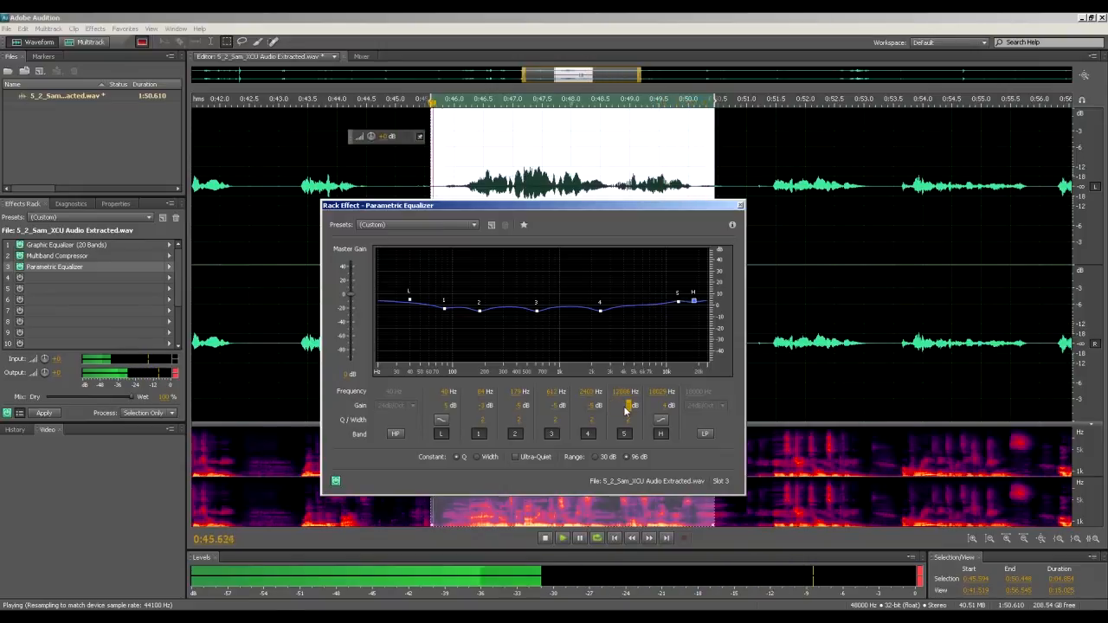
{"action": "left_click", "coordinate": [661, 406]}
{"action": "type", "text": "2"}
{"action": "key", "text": "Return"}
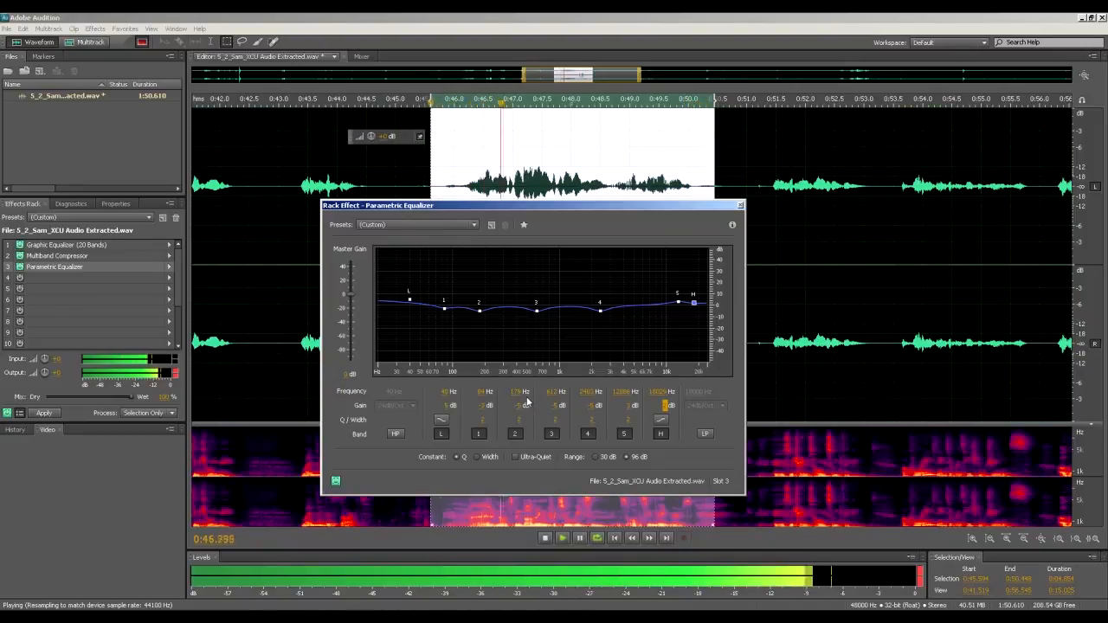
{"action": "left_click", "coordinate": [740, 206]}
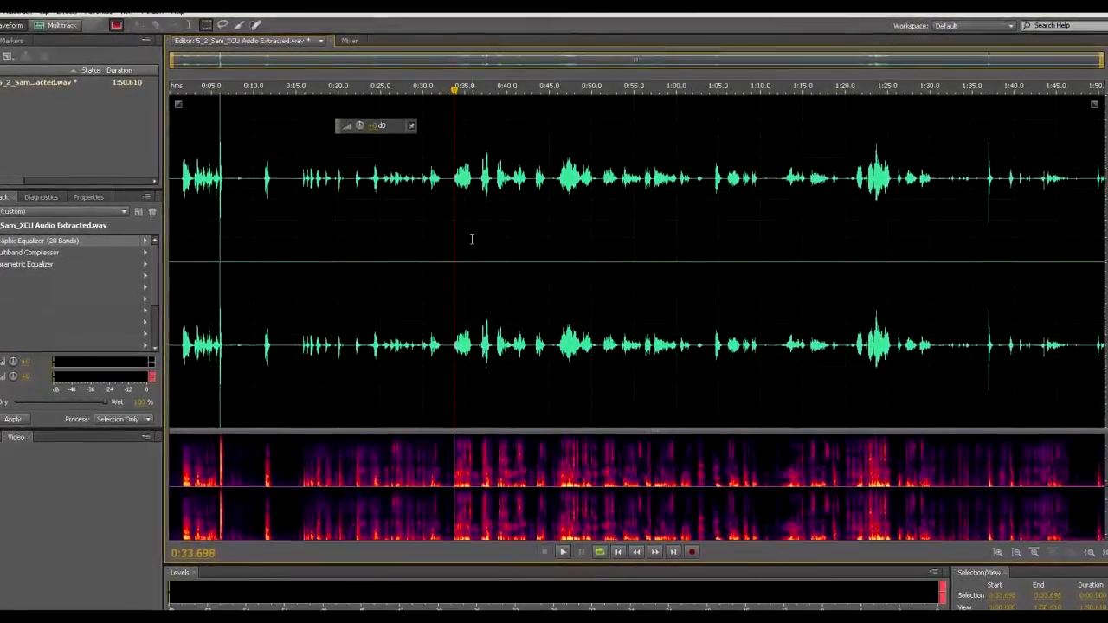
{"action": "left_click_drag", "start_coordinate": [556, 208], "coordinate": [594, 202]}
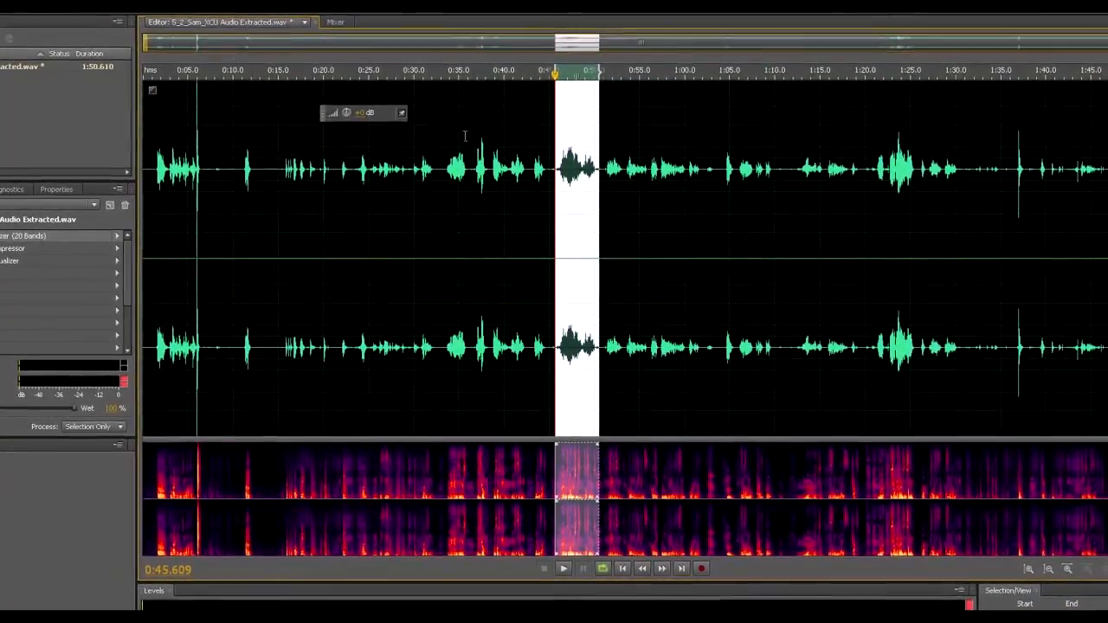
{"action": "left_click", "coordinate": [532, 160]}
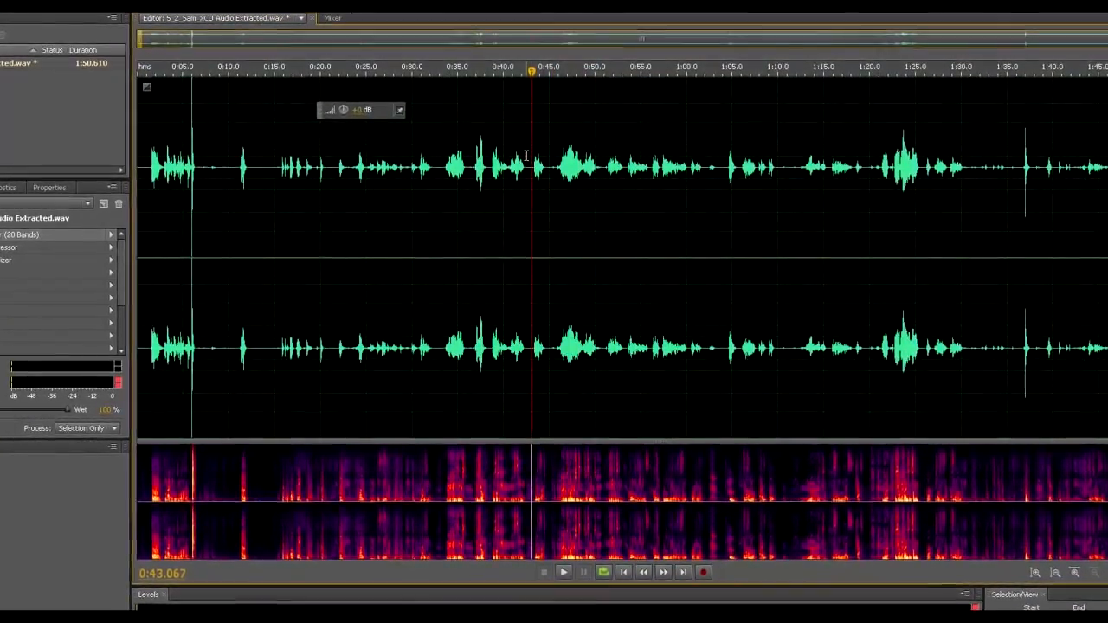